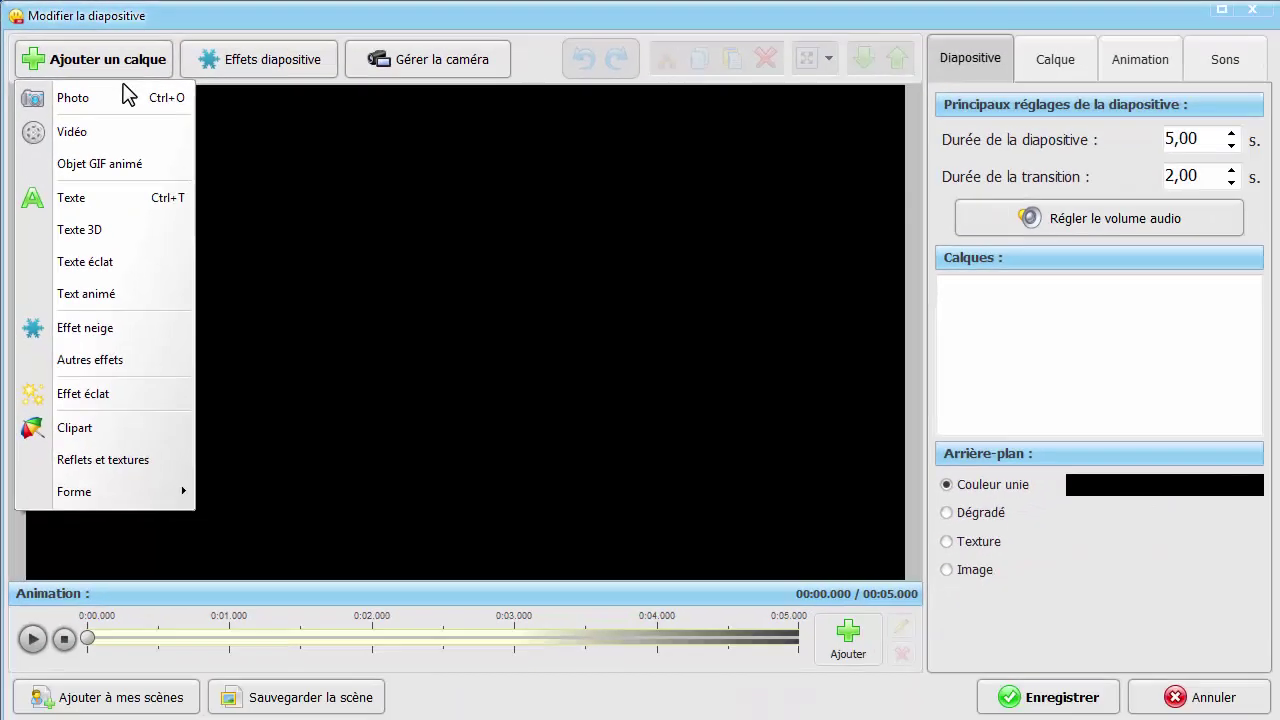
Step: Add the photo travelmainpic.jpg to the empty slide as a layer
left_click(166, 127)
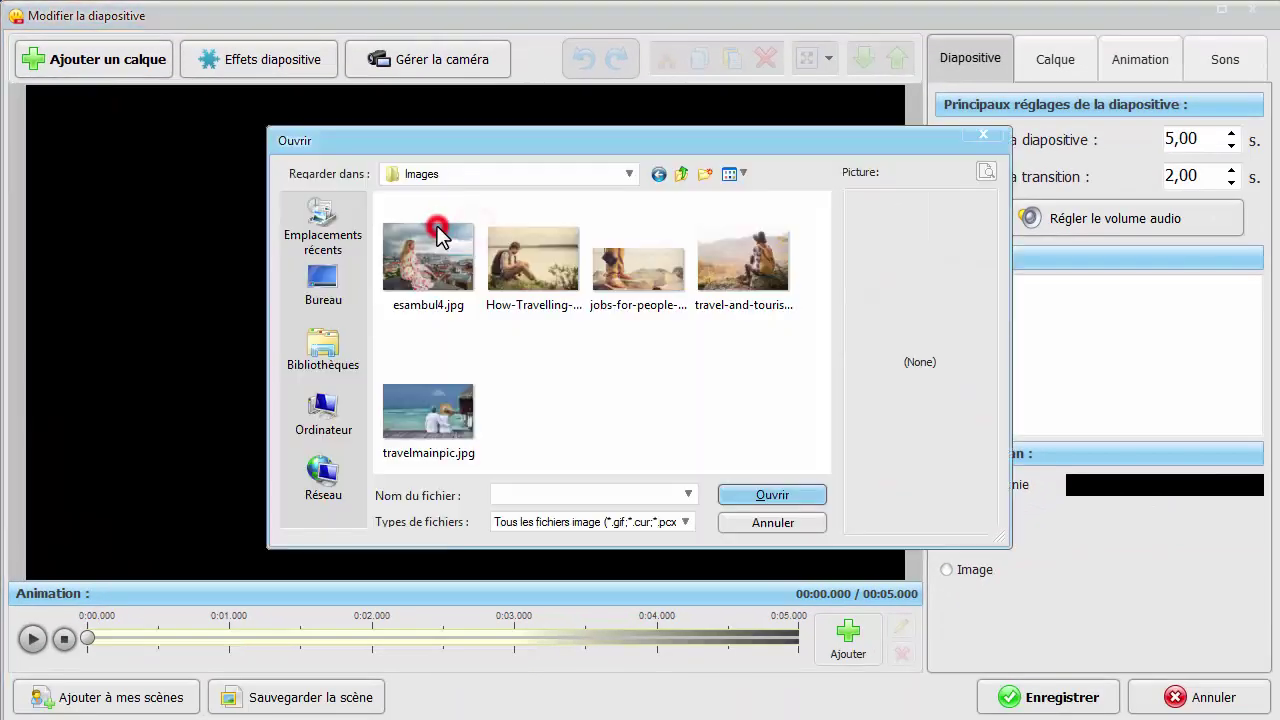
double_click(579, 552)
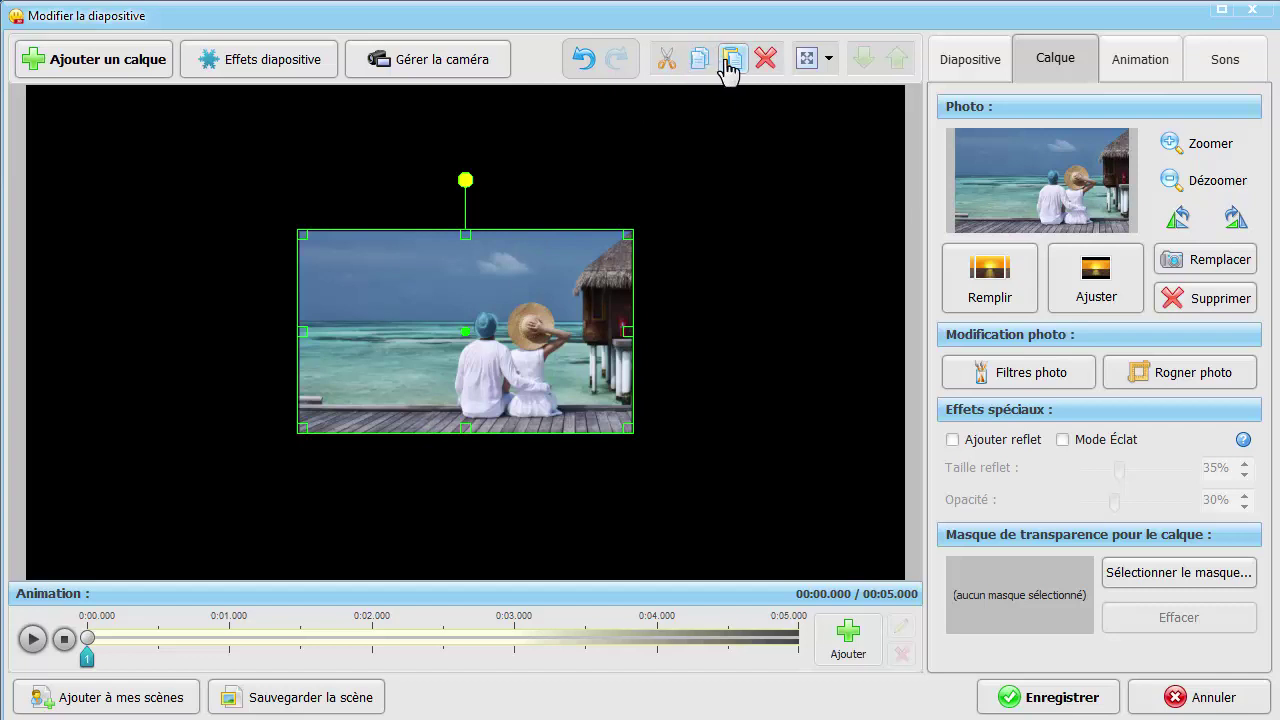
Step: Paste two copies of the photo layer, placing one towards the slide's upper right and the other towards its lower left
left_click(730, 62)
left_click(730, 62)
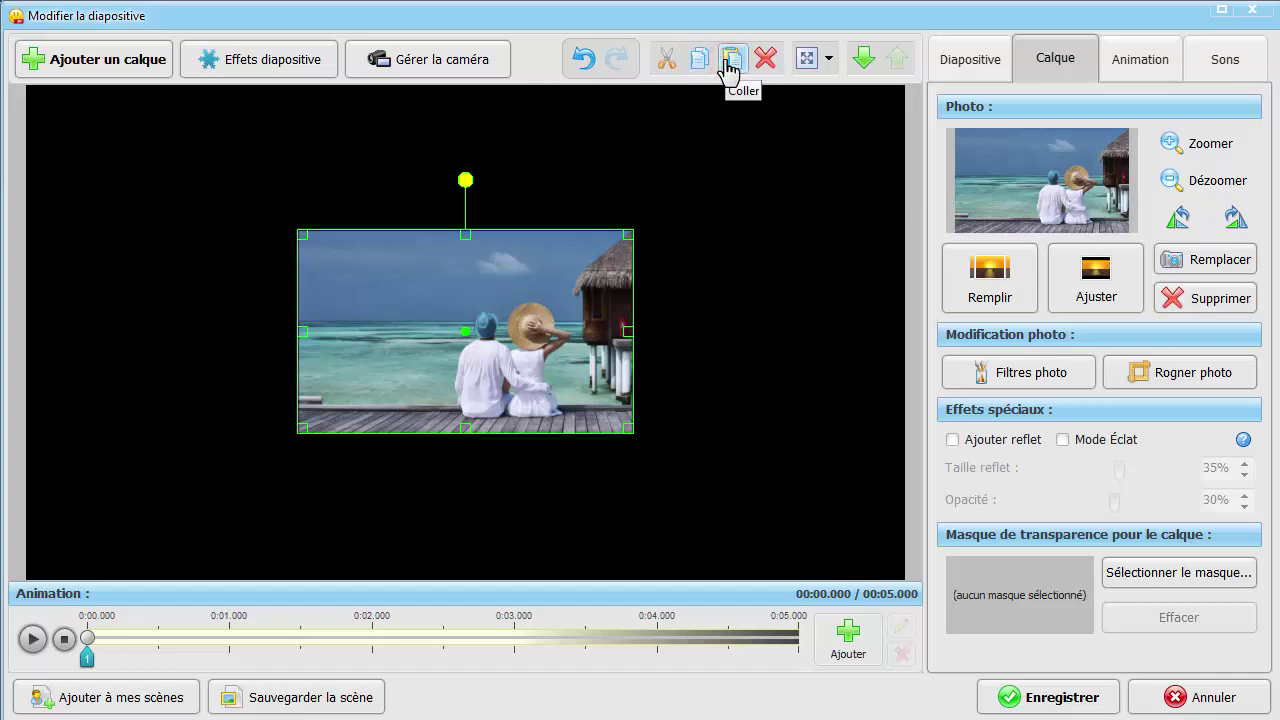
left_click_drag(520, 290, 718, 190)
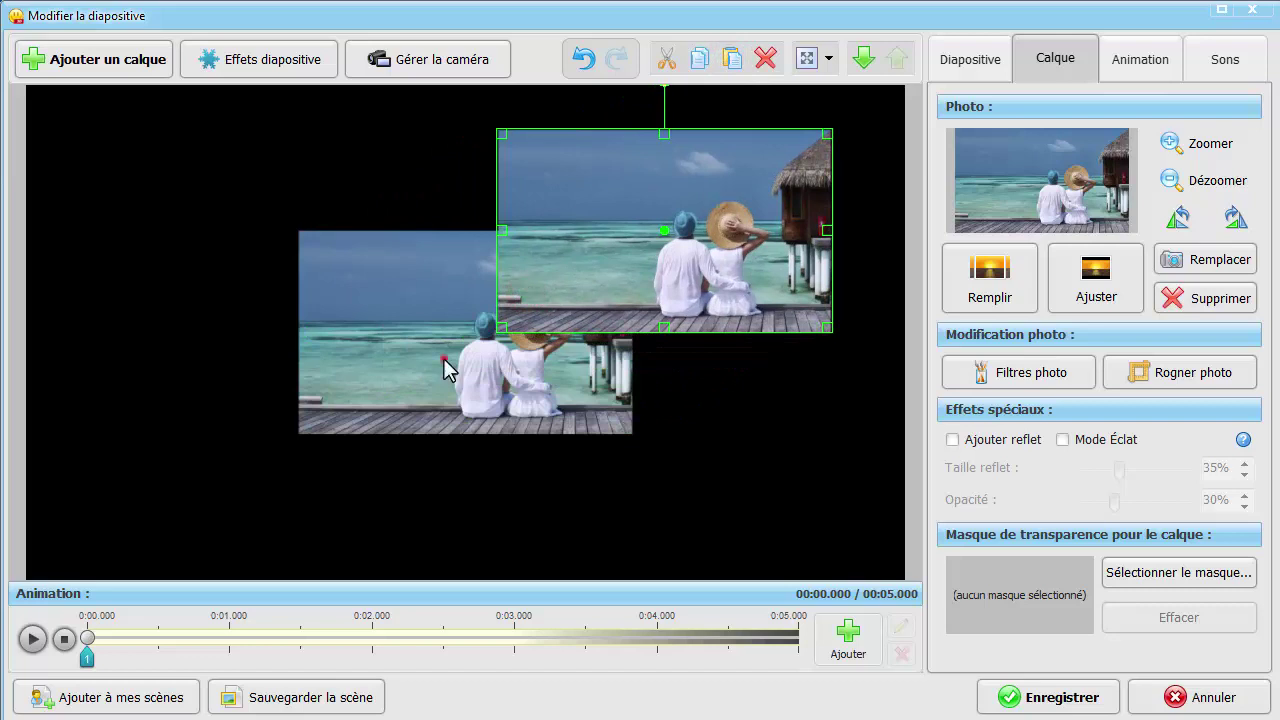
left_click_drag(395, 364, 210, 457)
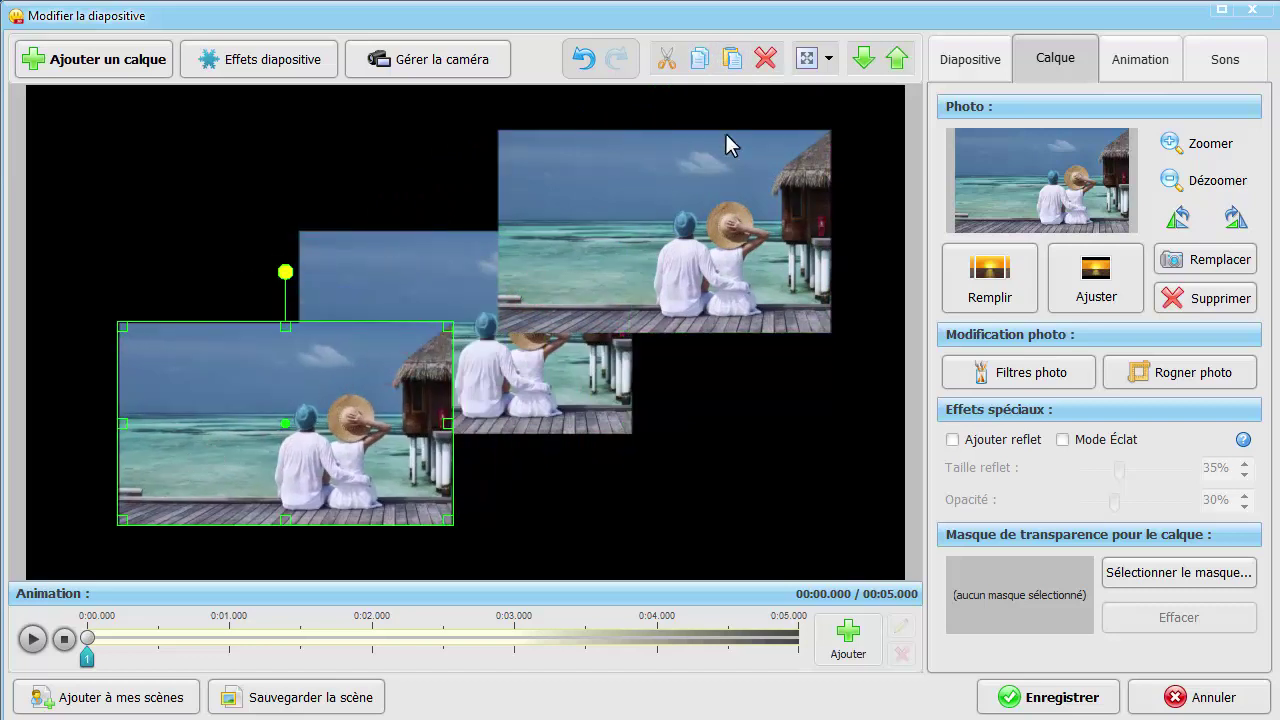
Step: Check the slide's layer list and move the two outer photo copies further away from the central photo
left_click(966, 70)
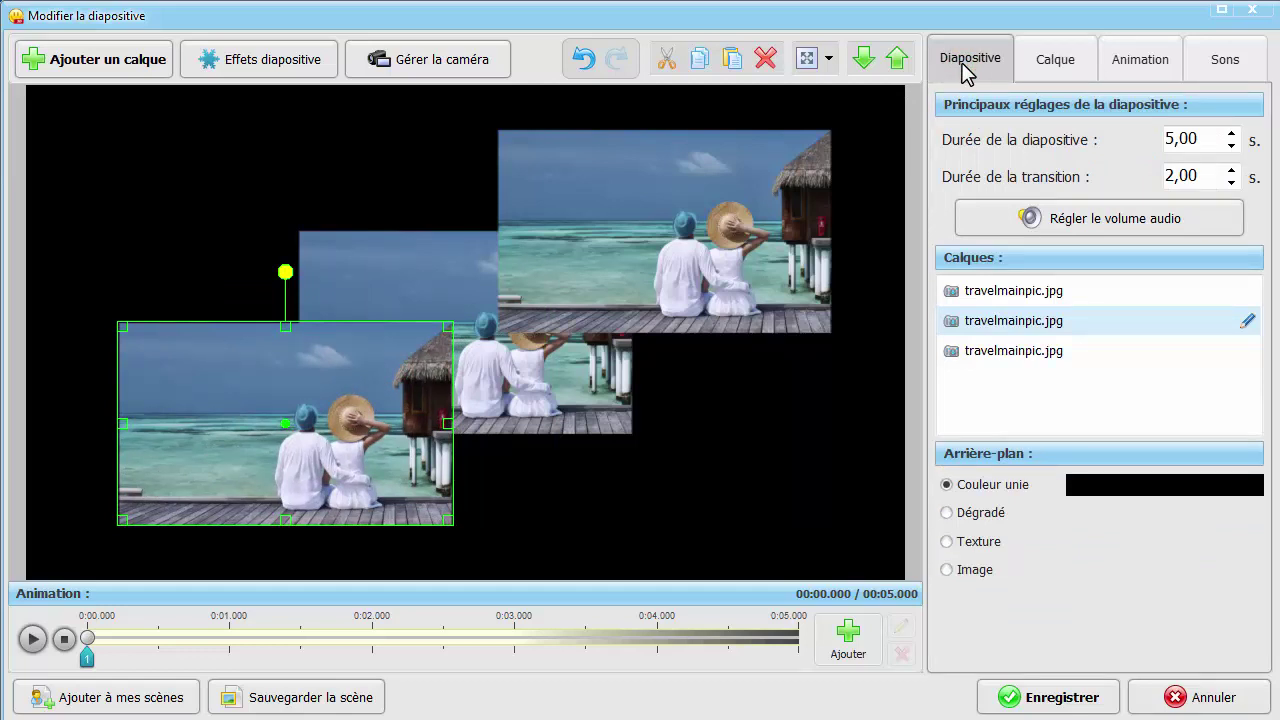
left_click(1047, 72)
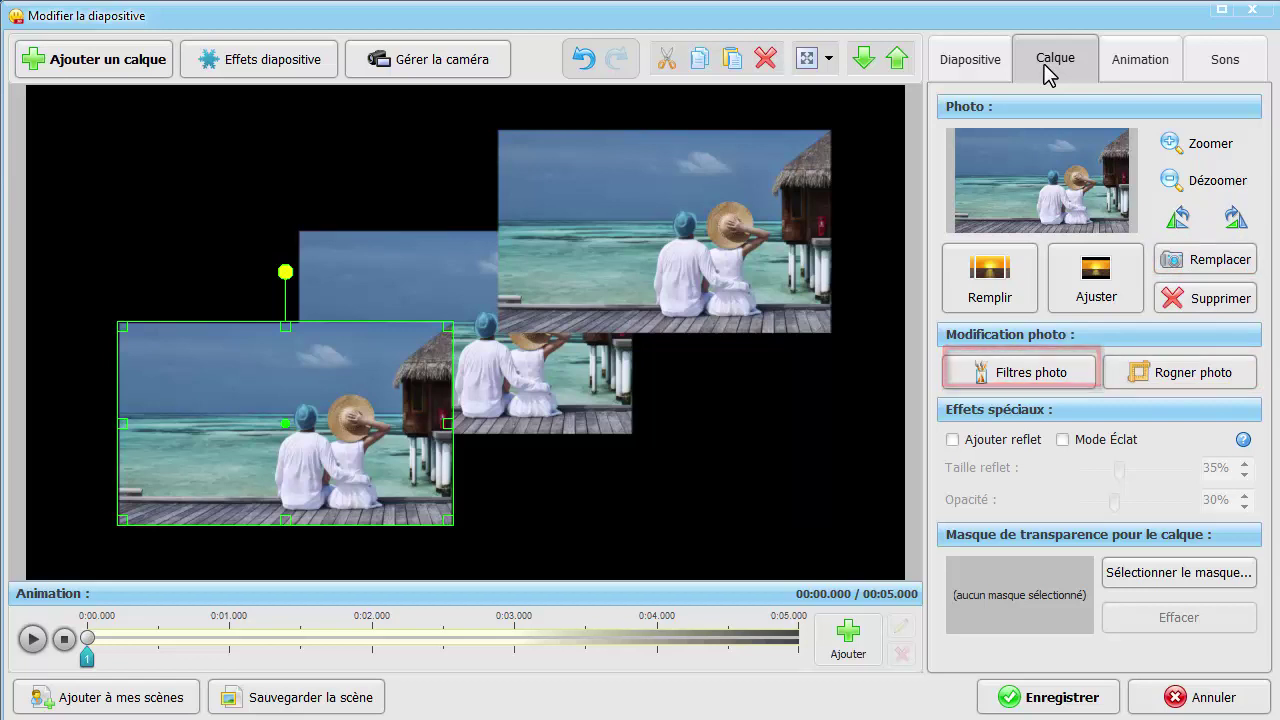
left_click(686, 223)
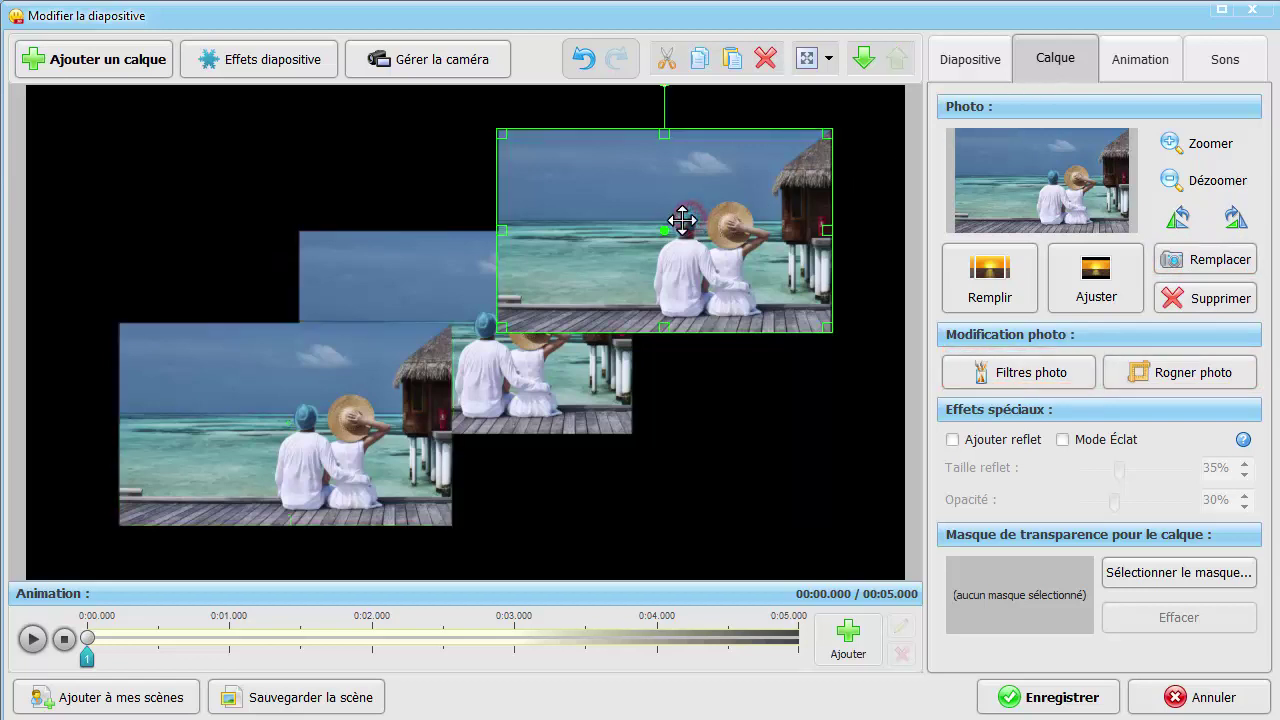
left_click_drag(686, 220, 722, 203)
left_click(316, 406)
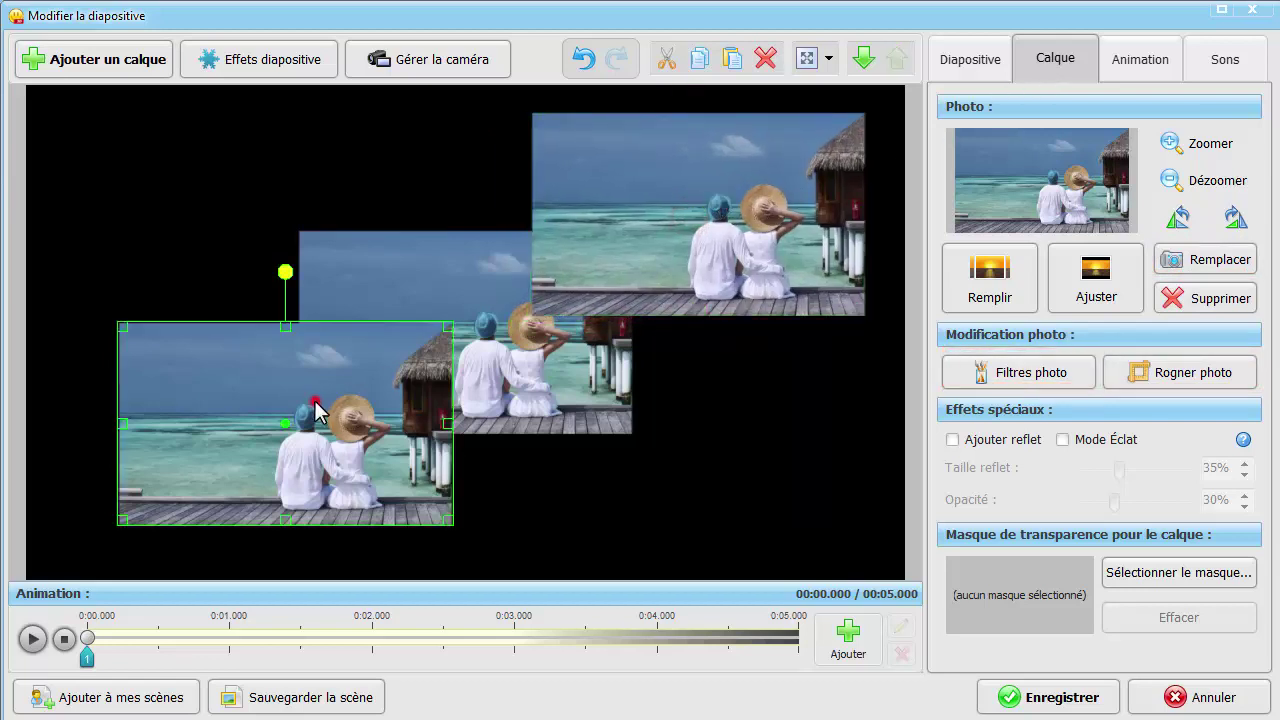
left_click_drag(311, 393, 266, 409)
Step: Bring the central photo layer in front of both copies
left_click(455, 370)
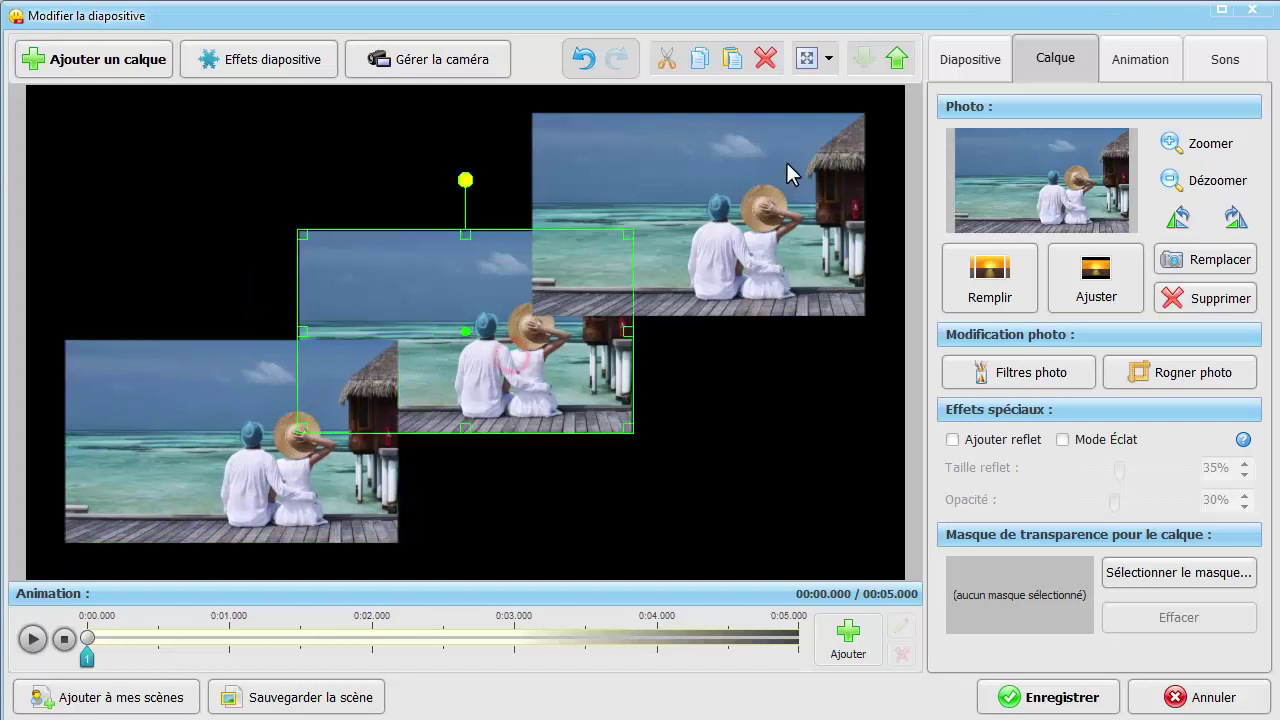
left_click(897, 60)
left_click(898, 62)
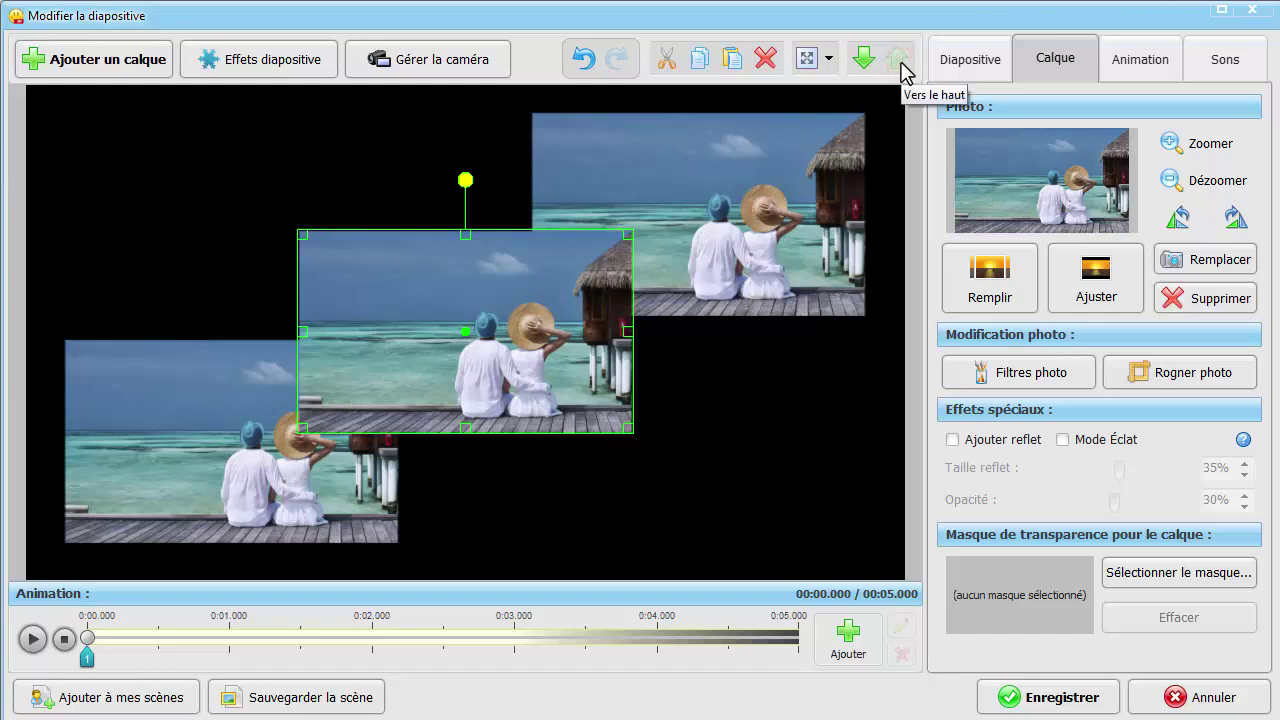
Step: Undo the last three changes to the photo layers, and redo them
left_click(584, 60)
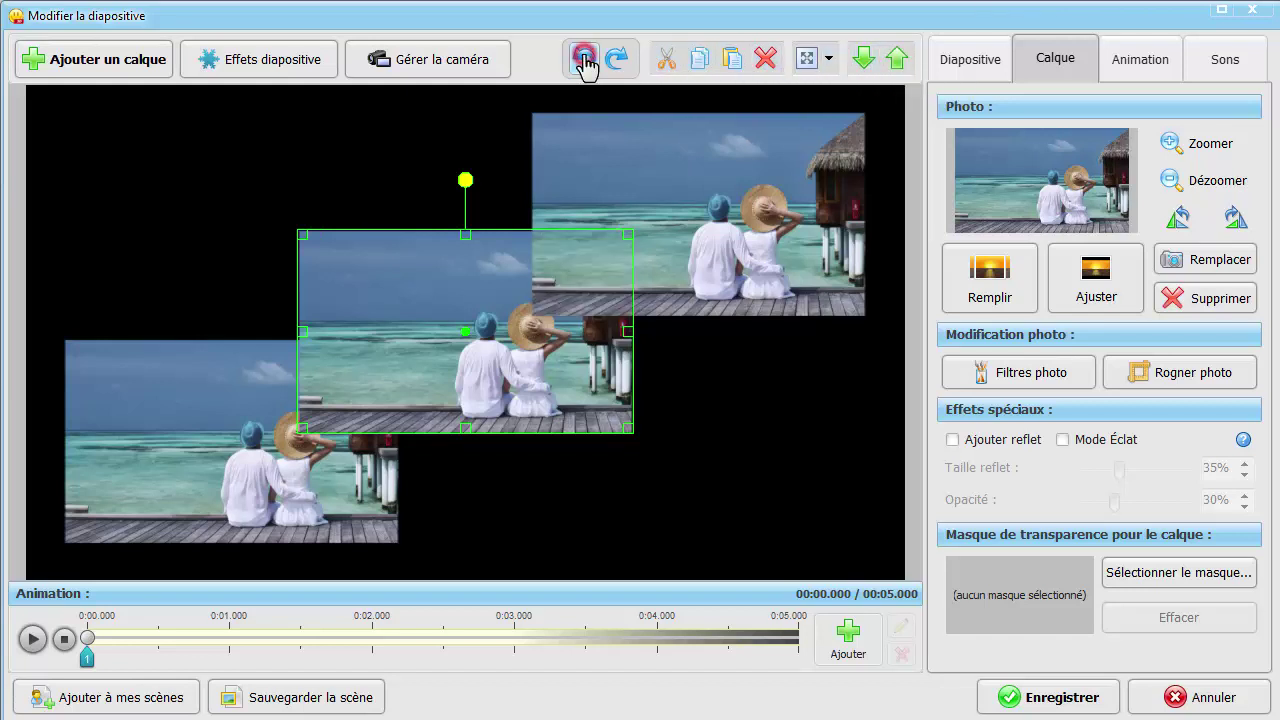
left_click(584, 60)
left_click(584, 60)
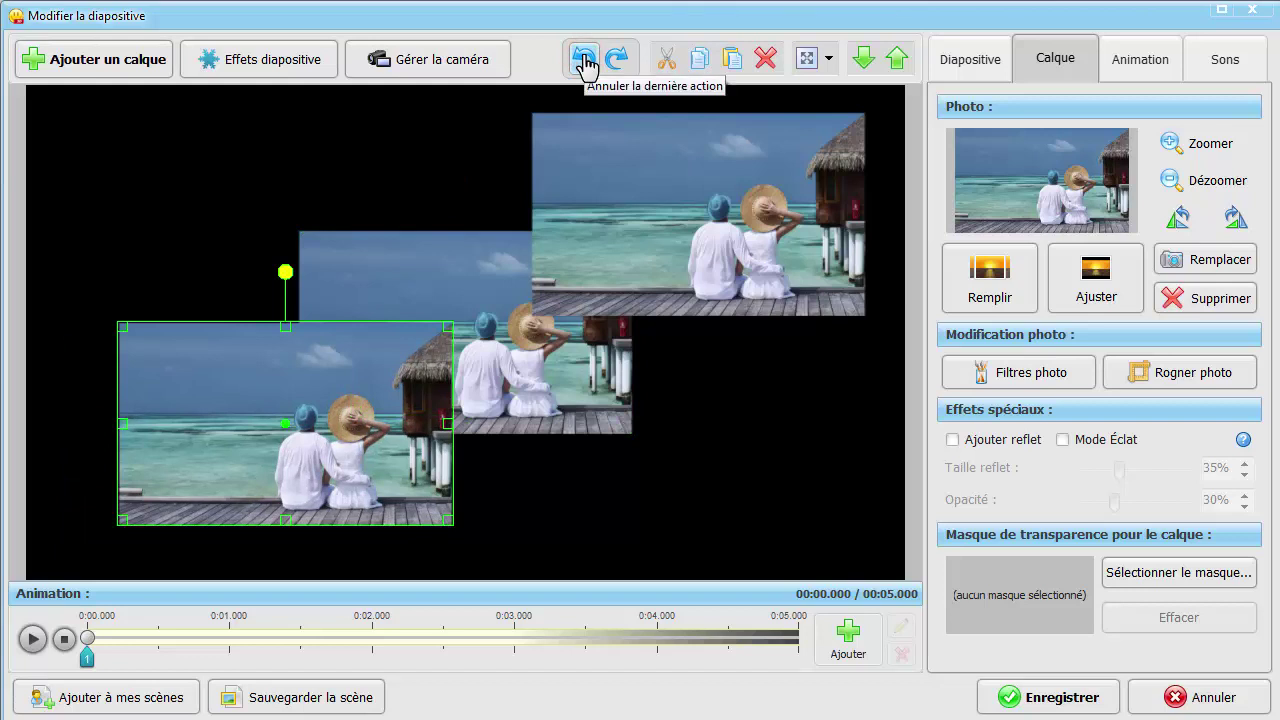
left_click(609, 62)
left_click(610, 63)
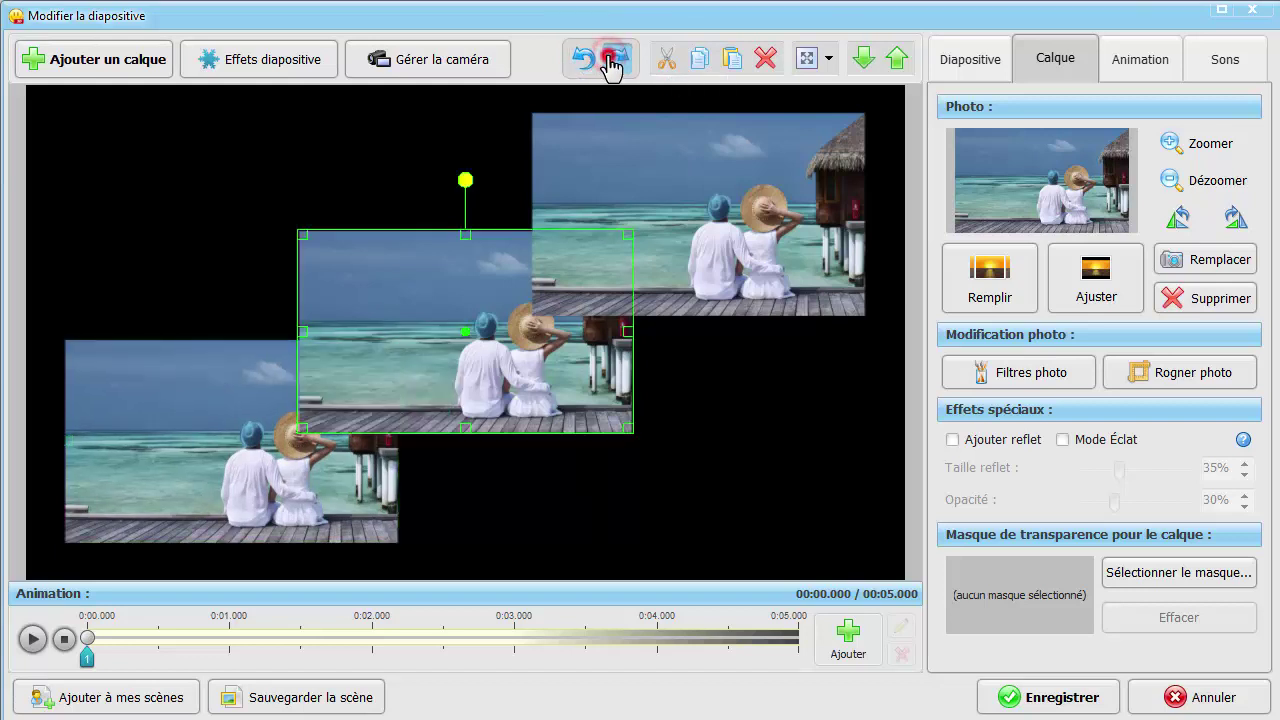
left_click(610, 63)
Step: Delete the upper-right and lower-left photo copies from the slide, keeping only the central photo
left_click(718, 130)
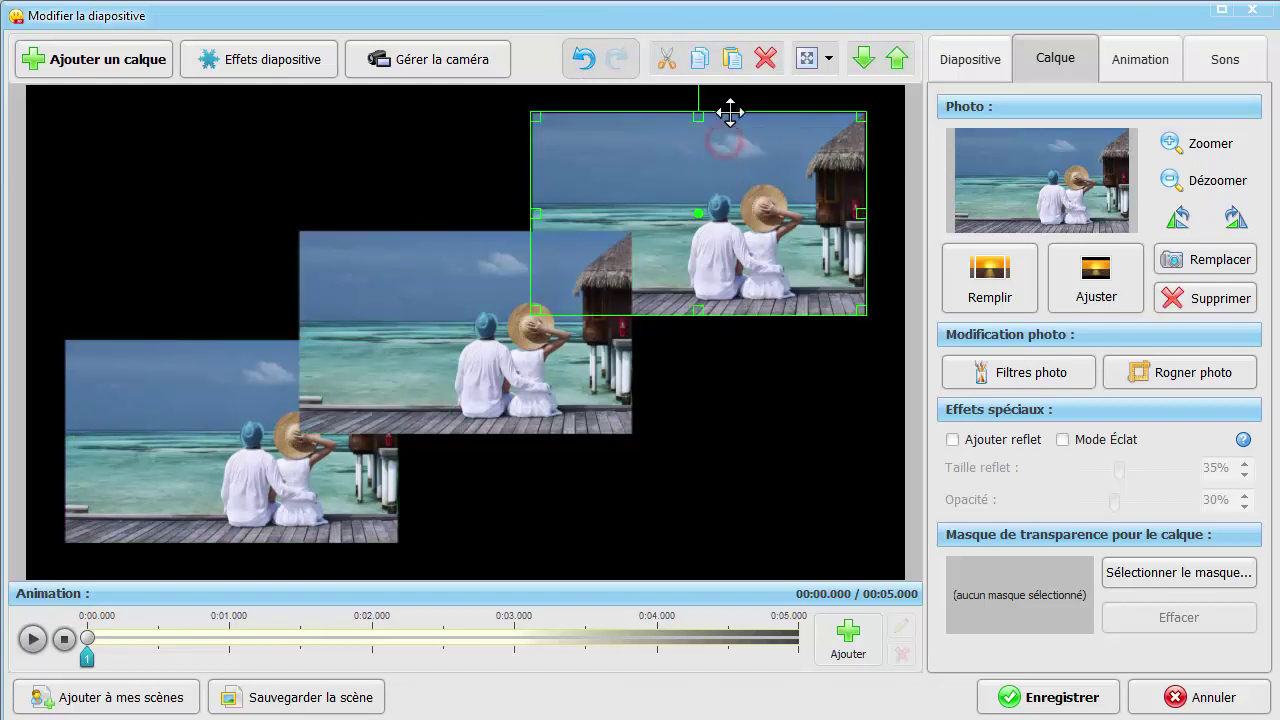
left_click(764, 64)
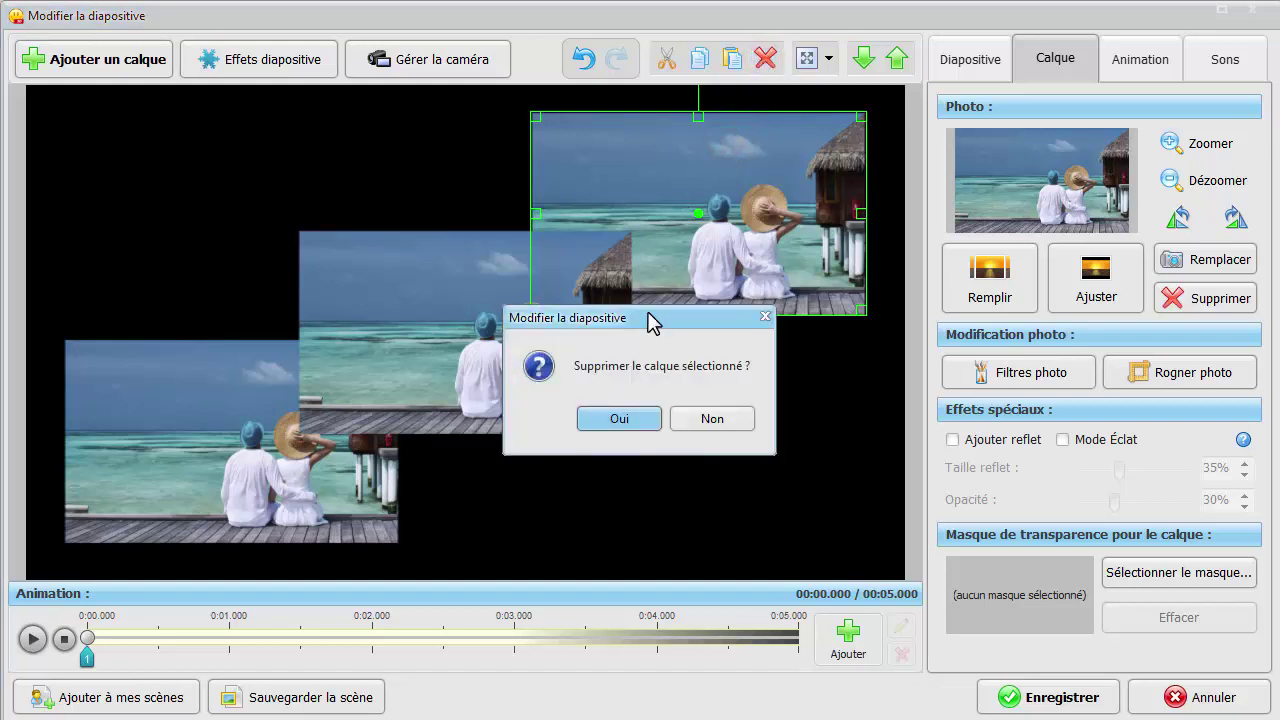
left_click(619, 419)
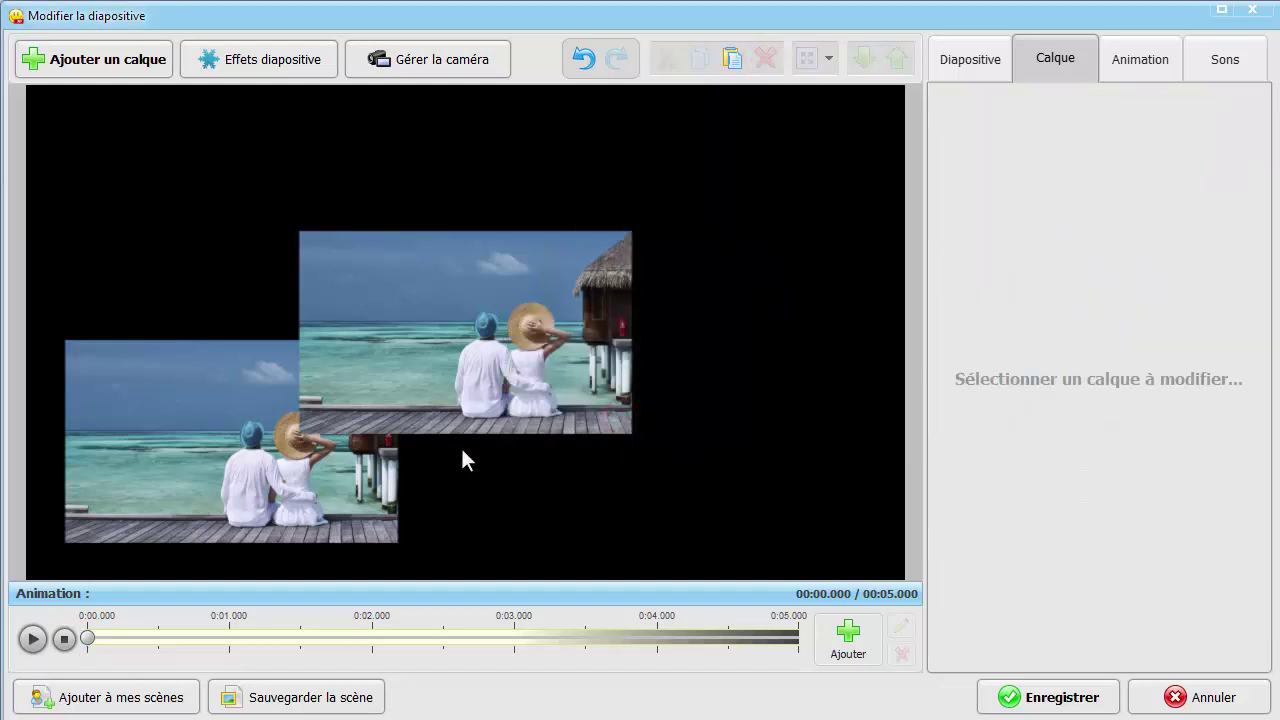
left_click(301, 481)
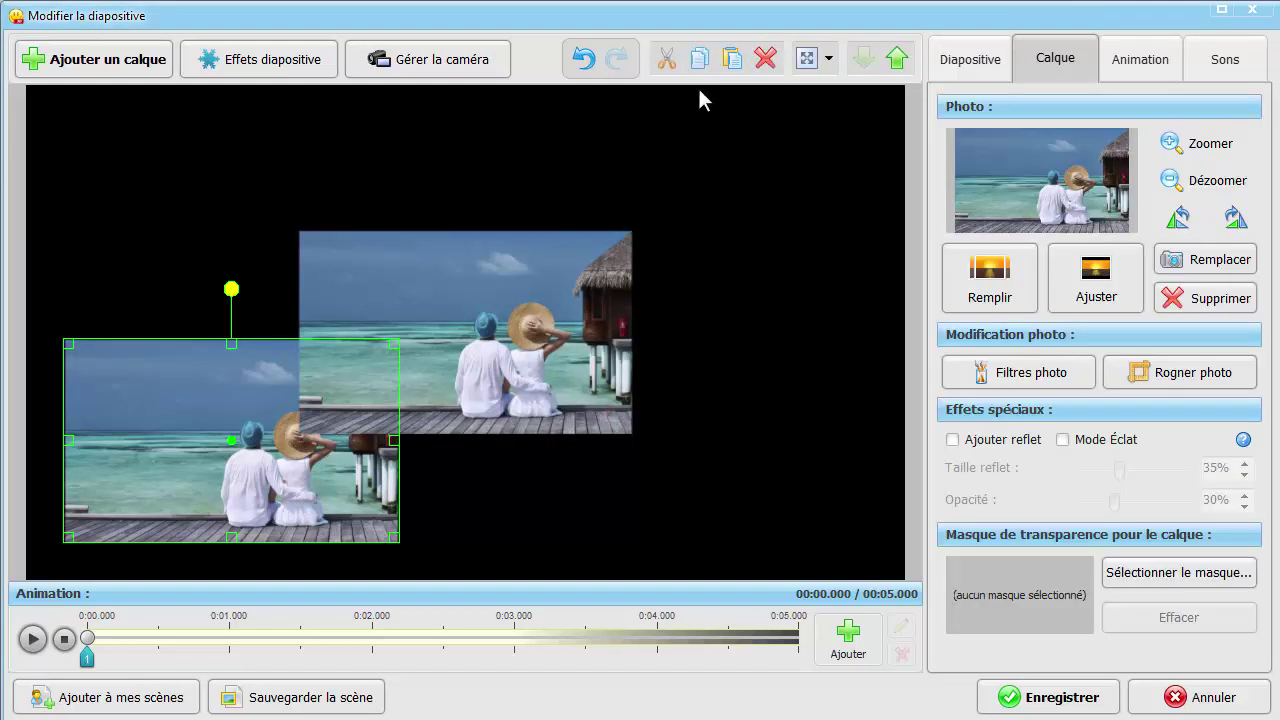
left_click(764, 59)
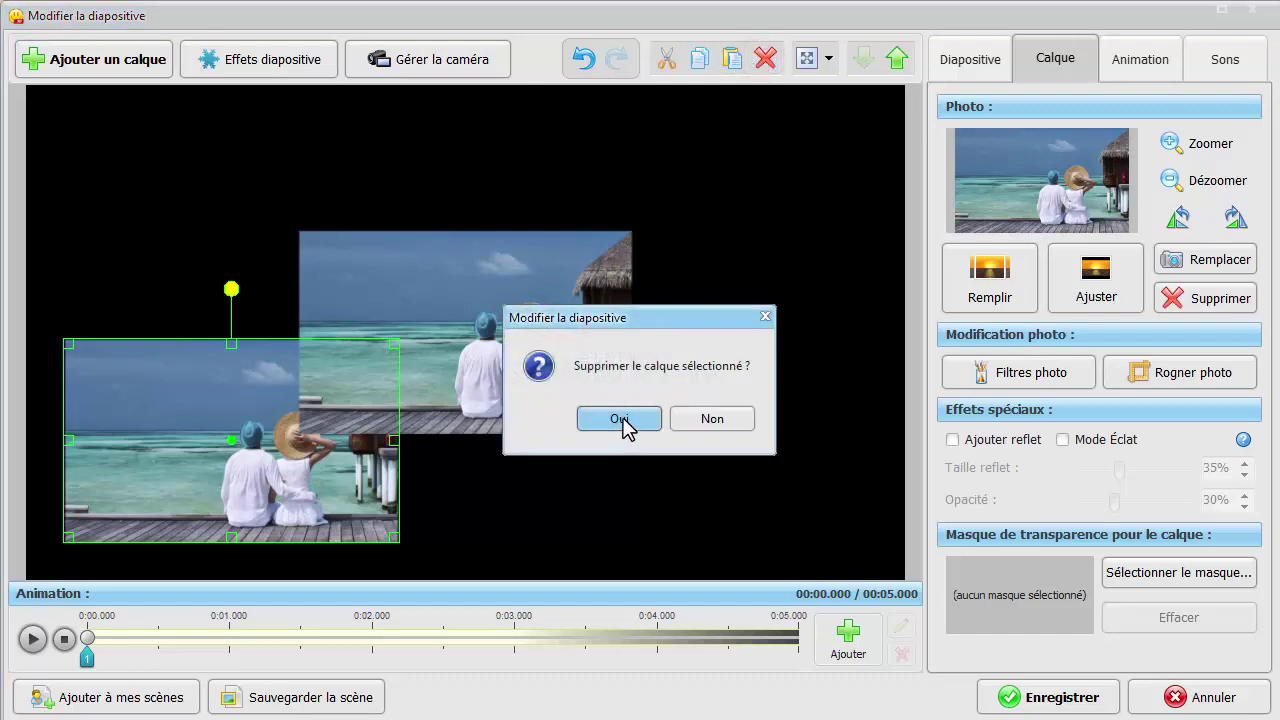
left_click(621, 418)
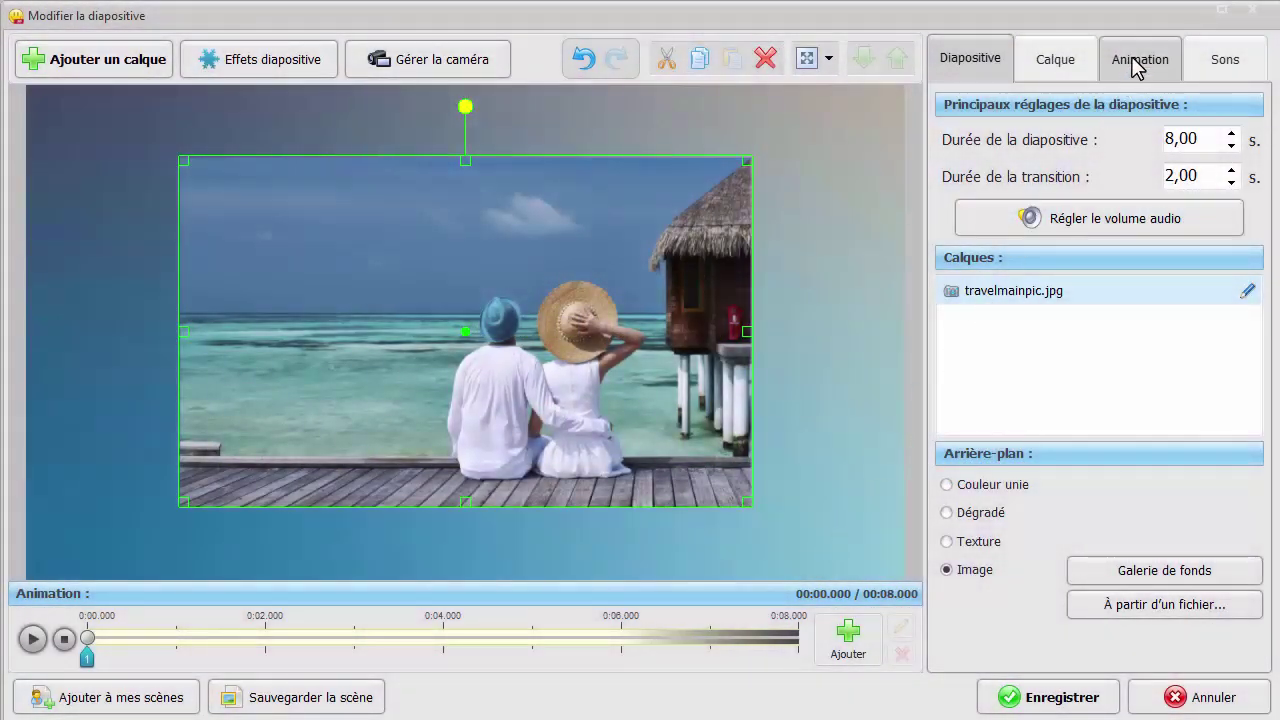
Step: Add two animation keys to the photo and move them to about 3.97 s and 5.01 s on the timeline
left_click(1137, 62)
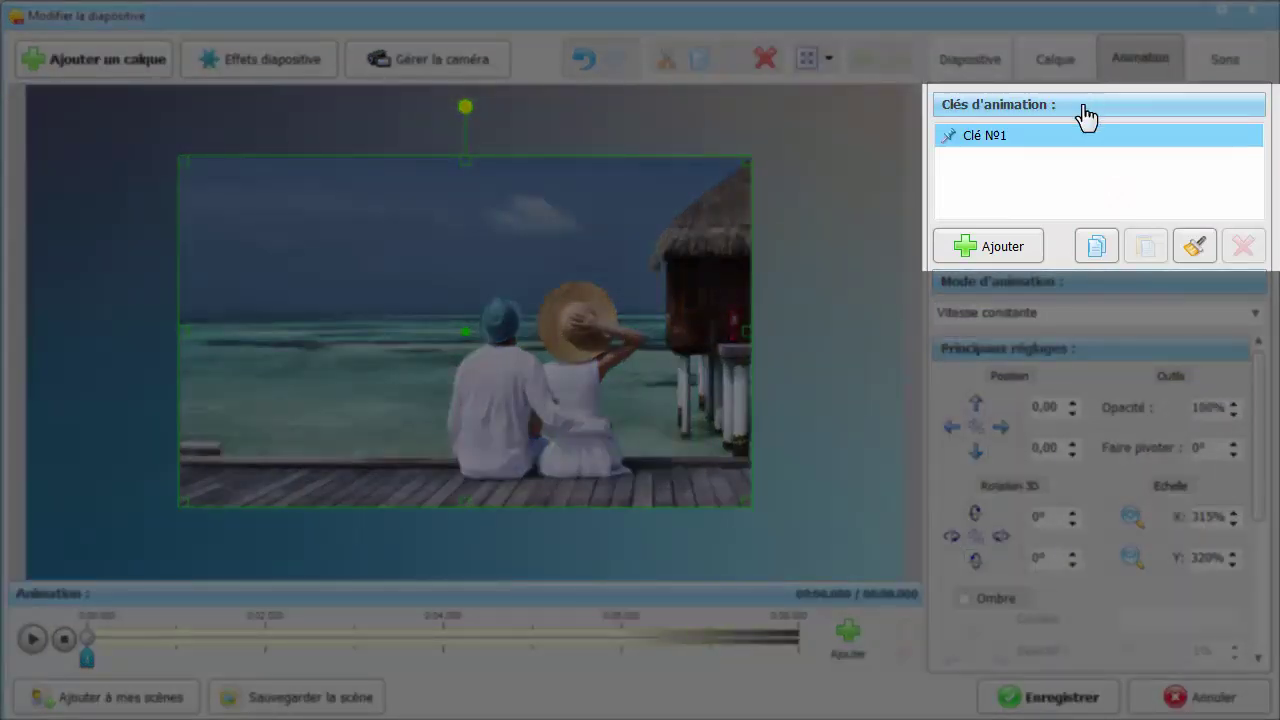
left_click(994, 250)
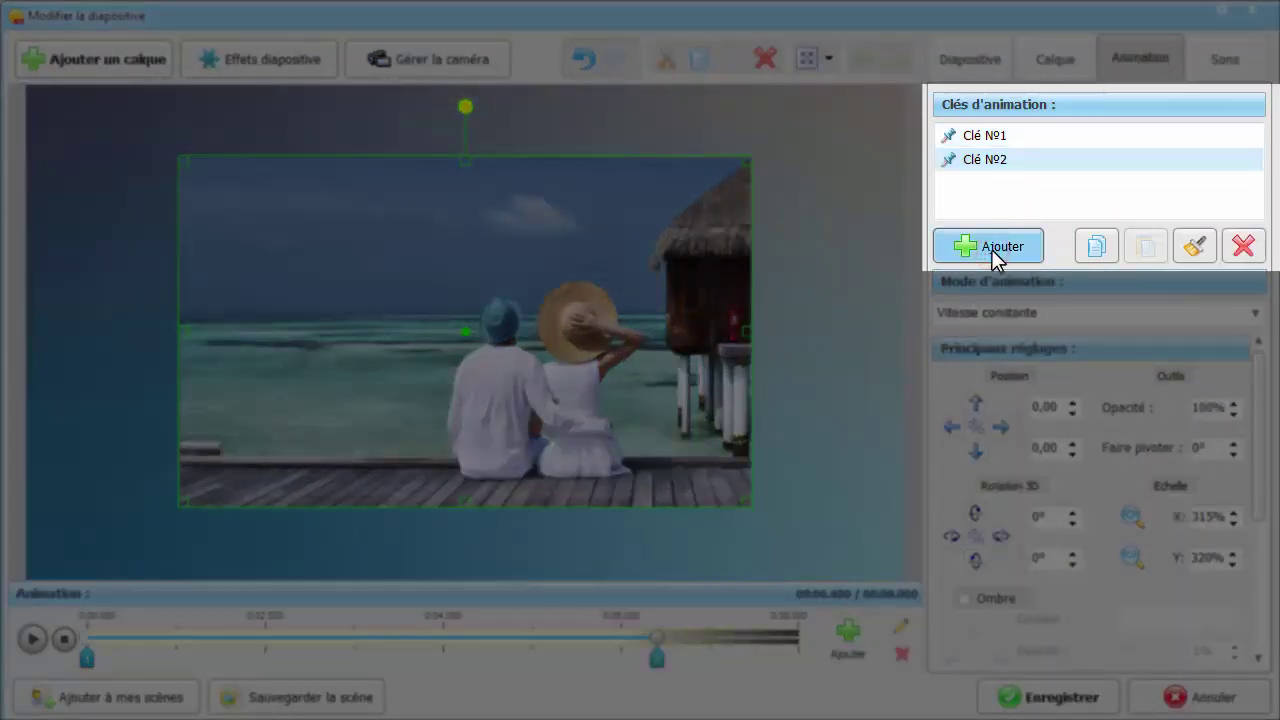
left_click(991, 249)
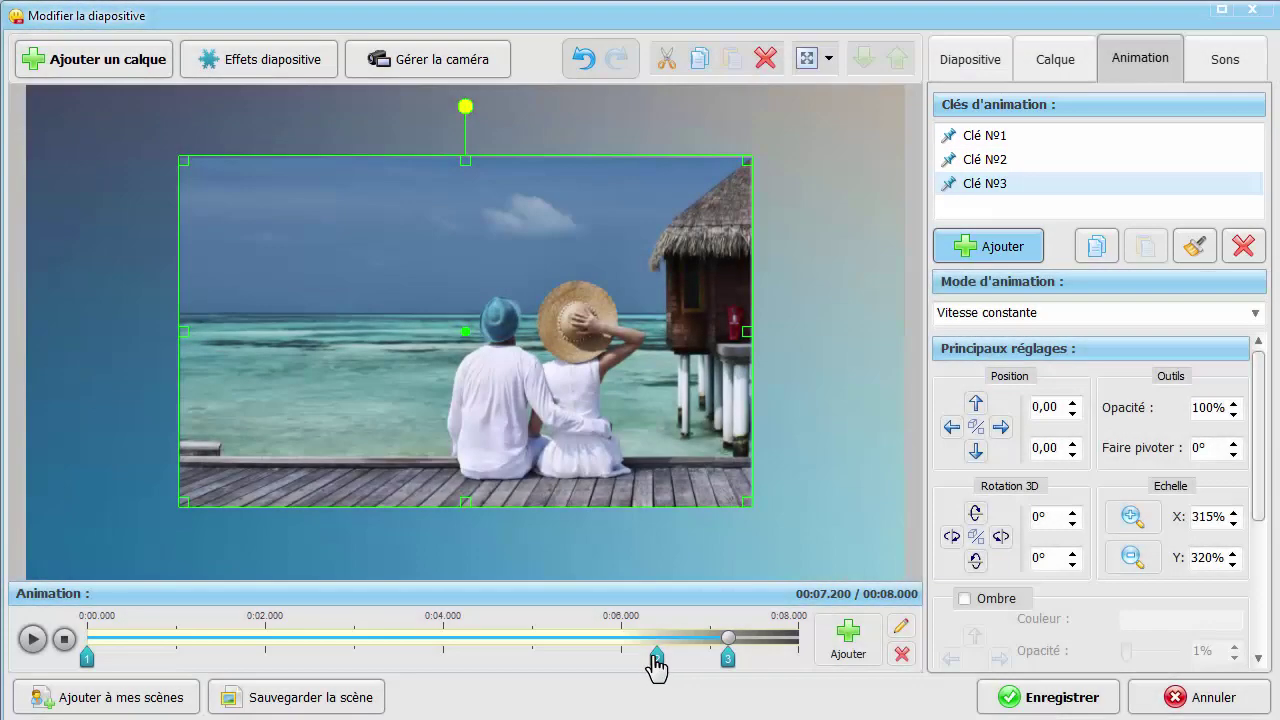
left_click_drag(657, 657, 441, 662)
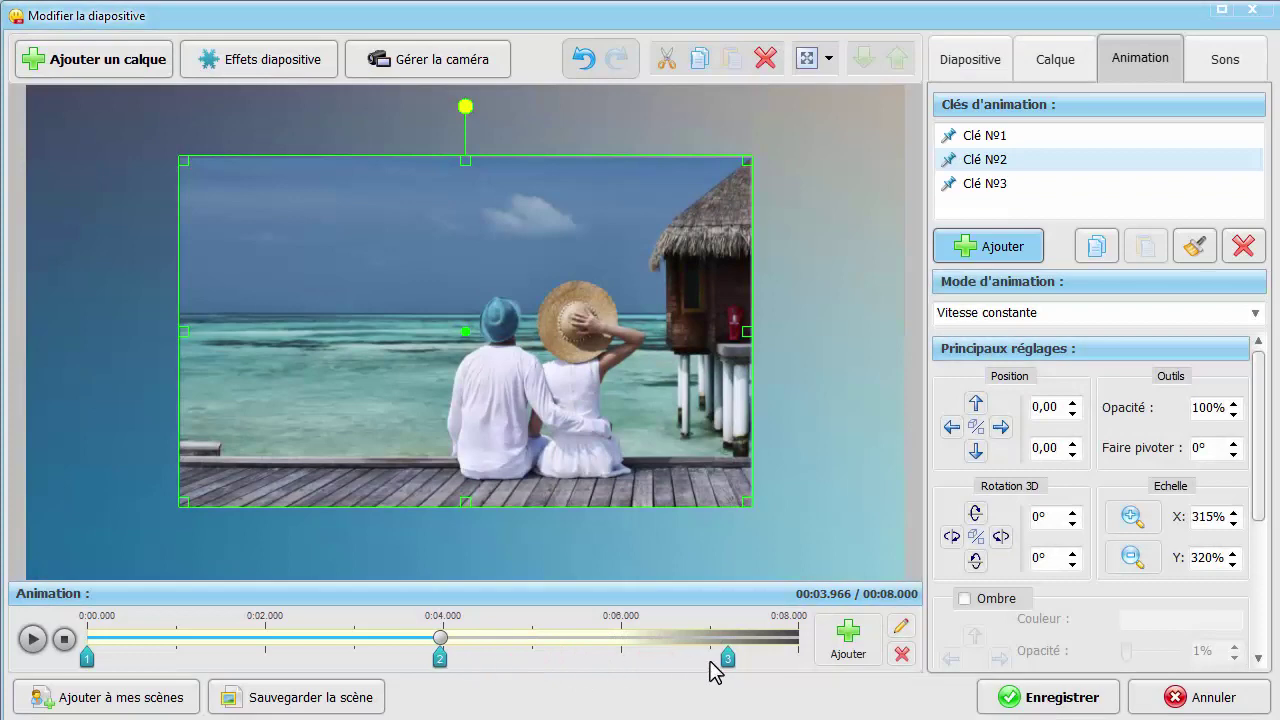
left_click_drag(727, 658, 533, 664)
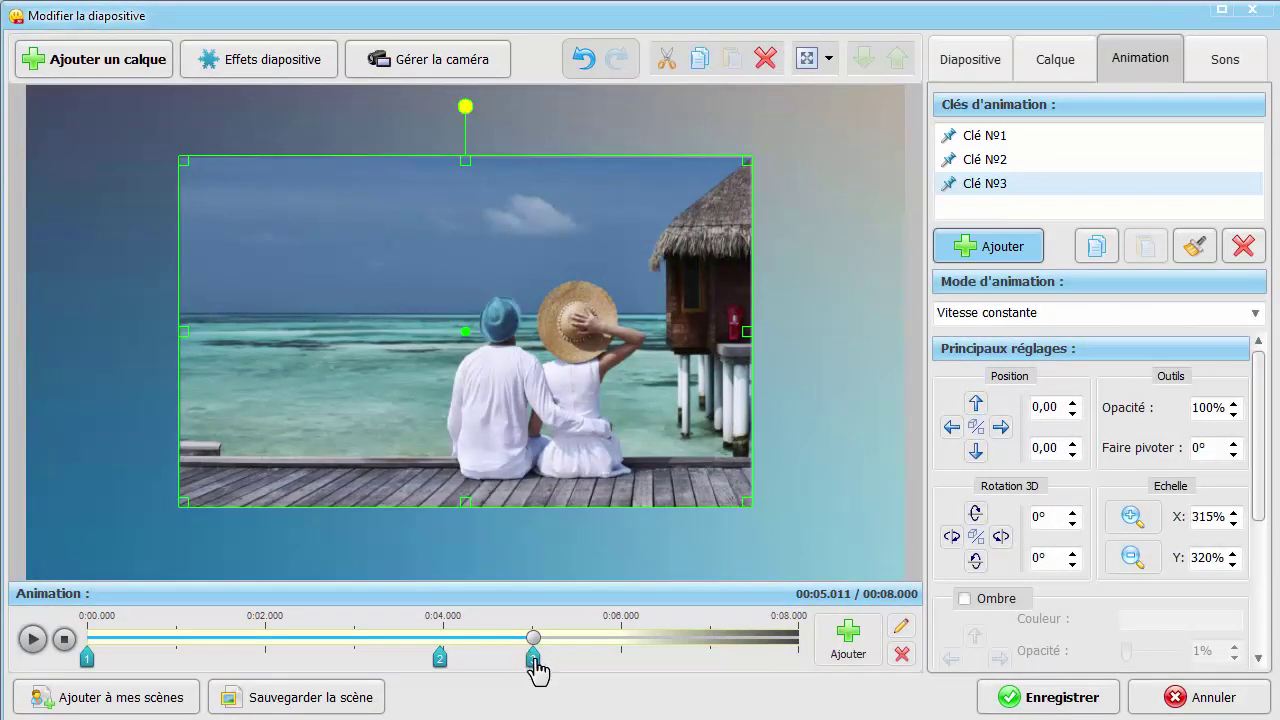
Step: Delete the third and second animation keys of the photo
left_click(902, 655)
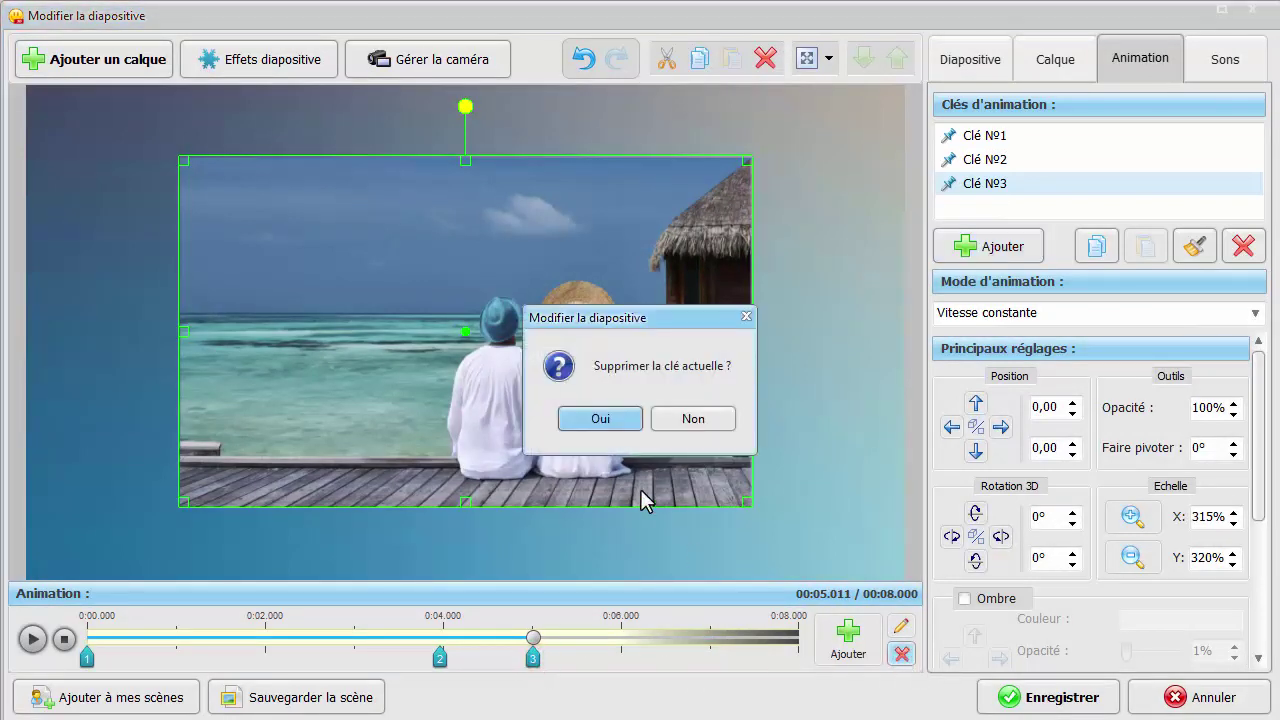
left_click(598, 419)
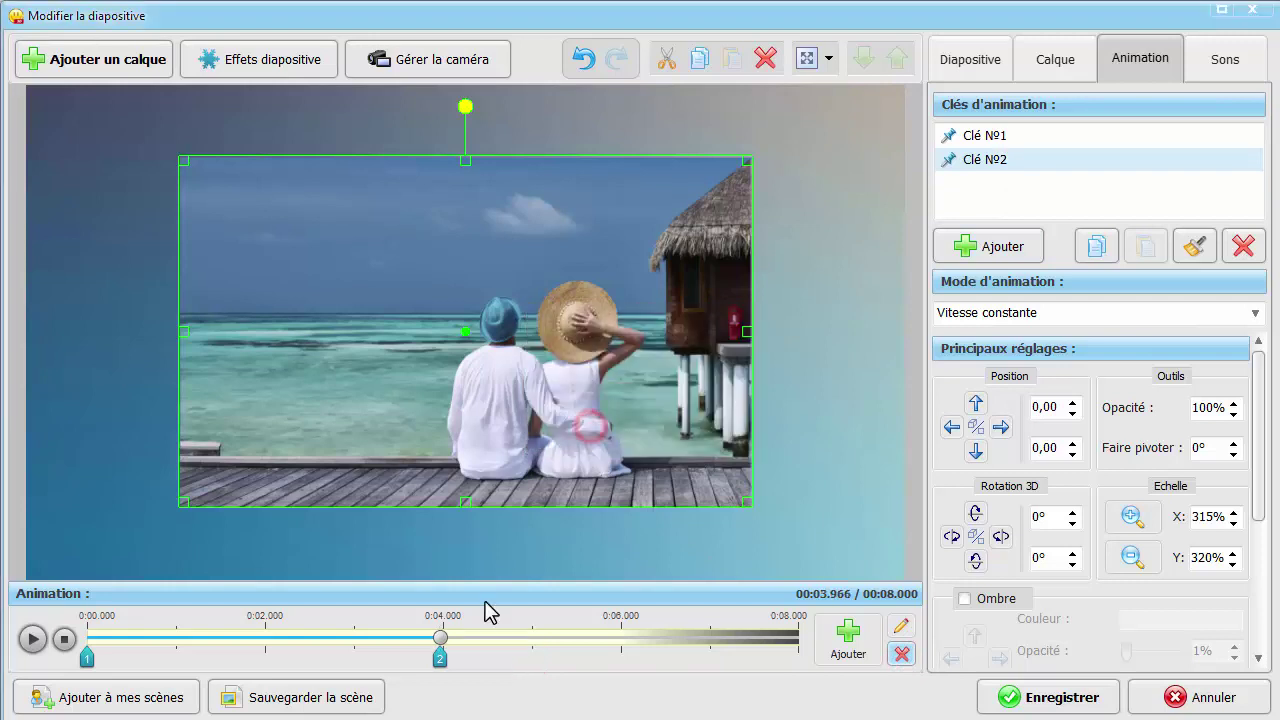
left_click(440, 657)
left_click(901, 655)
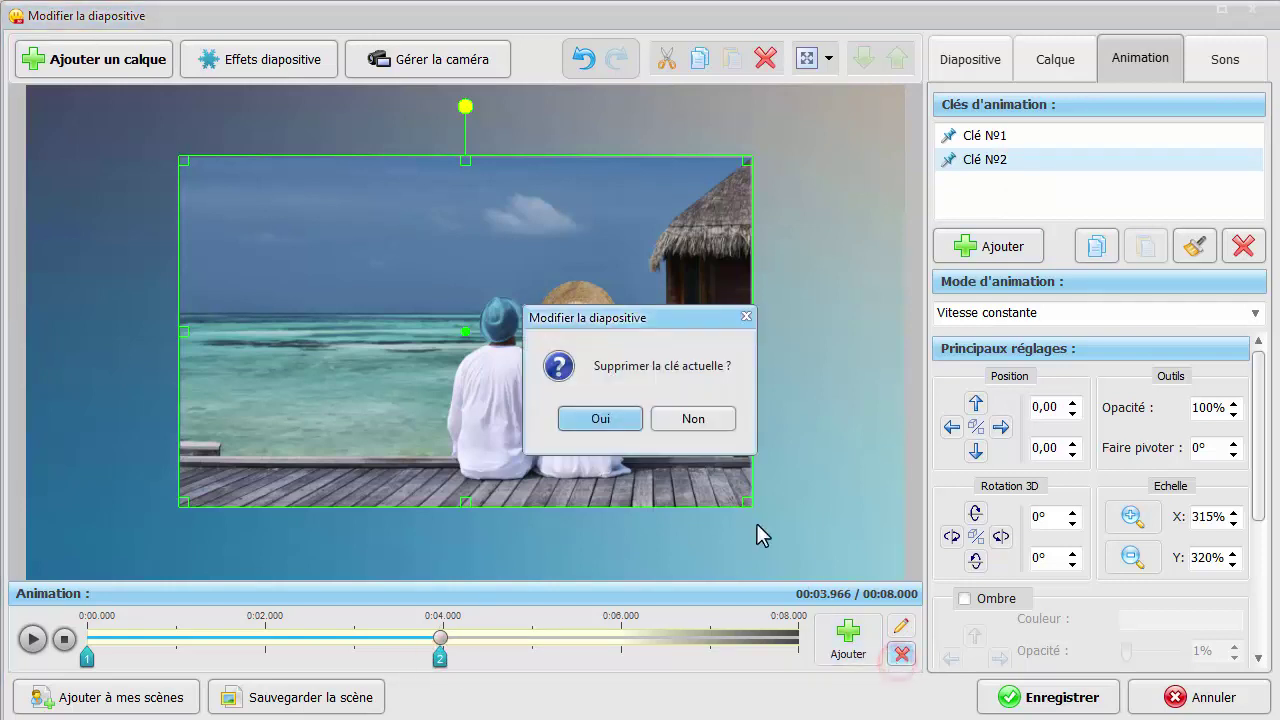
left_click(622, 415)
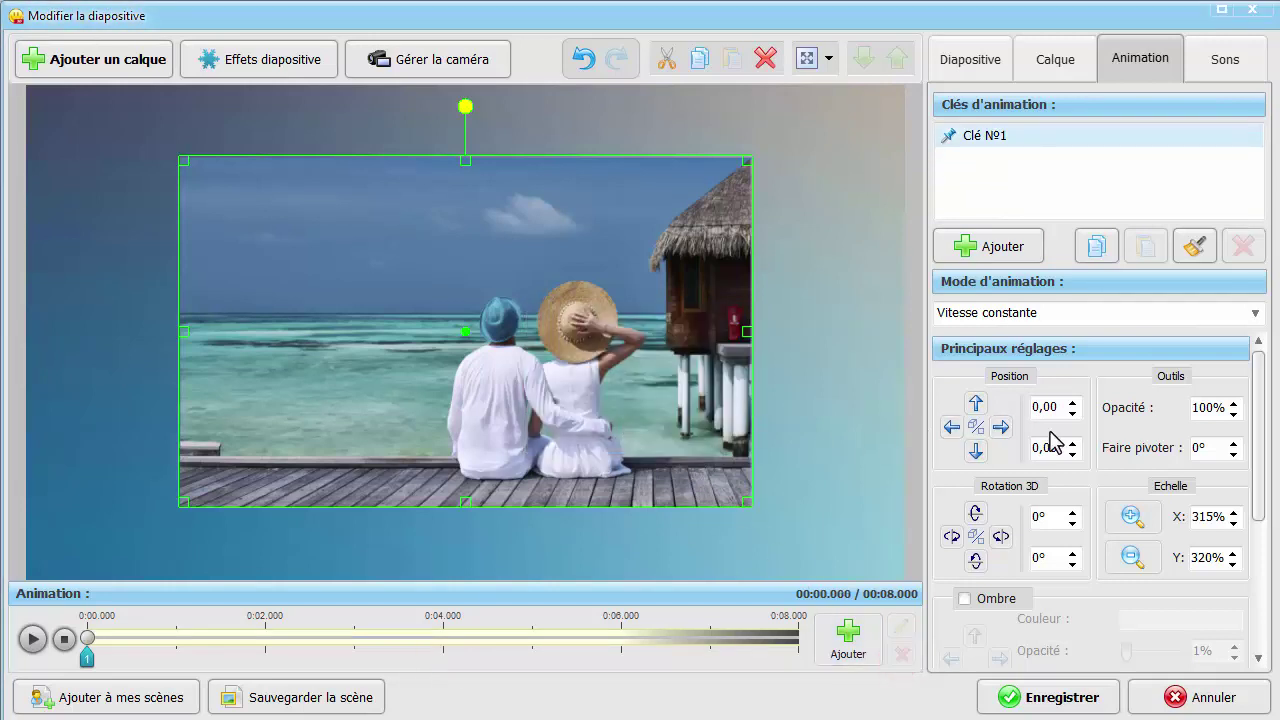
Step: Set the photo's opacity to 0% at the first animation key and add a second key with 100% opacity
left_click_drag(1196, 409, 1189, 408)
key("BackSpace")
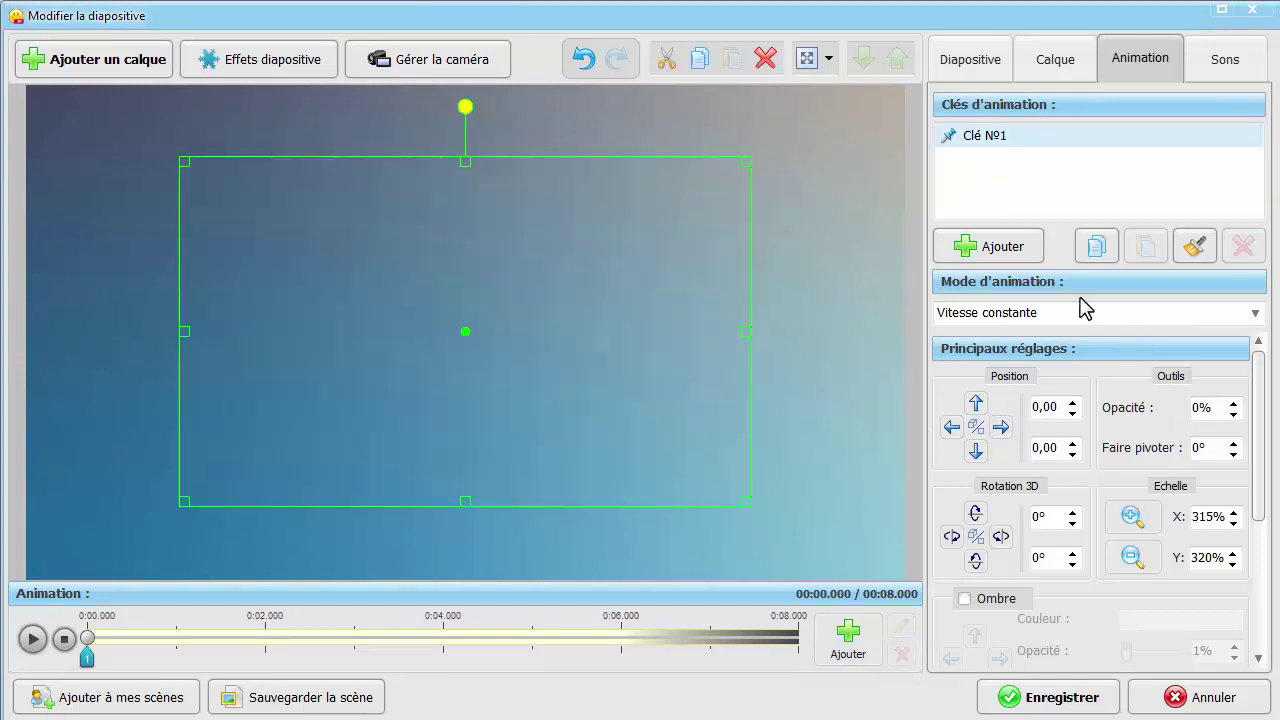
left_click(1006, 250)
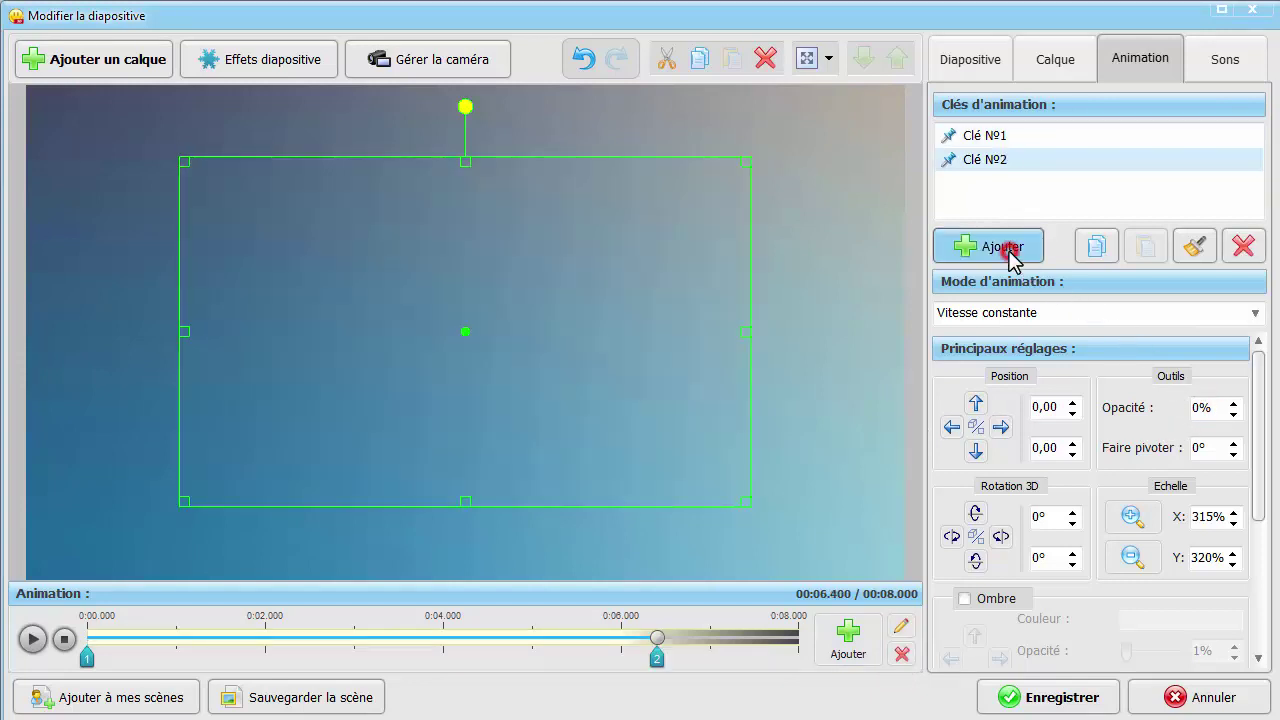
left_click(1193, 409)
type("10")
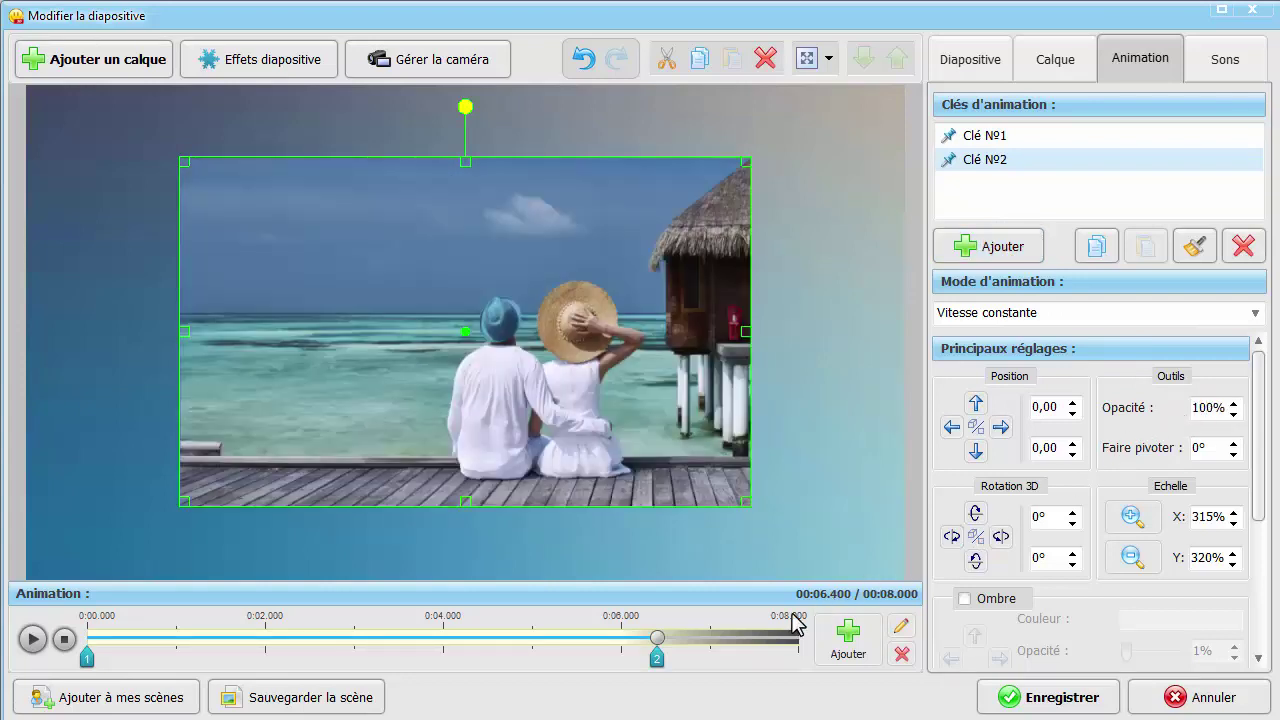
Step: Move the second animation key to about 2.96 s on the timeline and play the slide's animation
left_click_drag(658, 658, 350, 656)
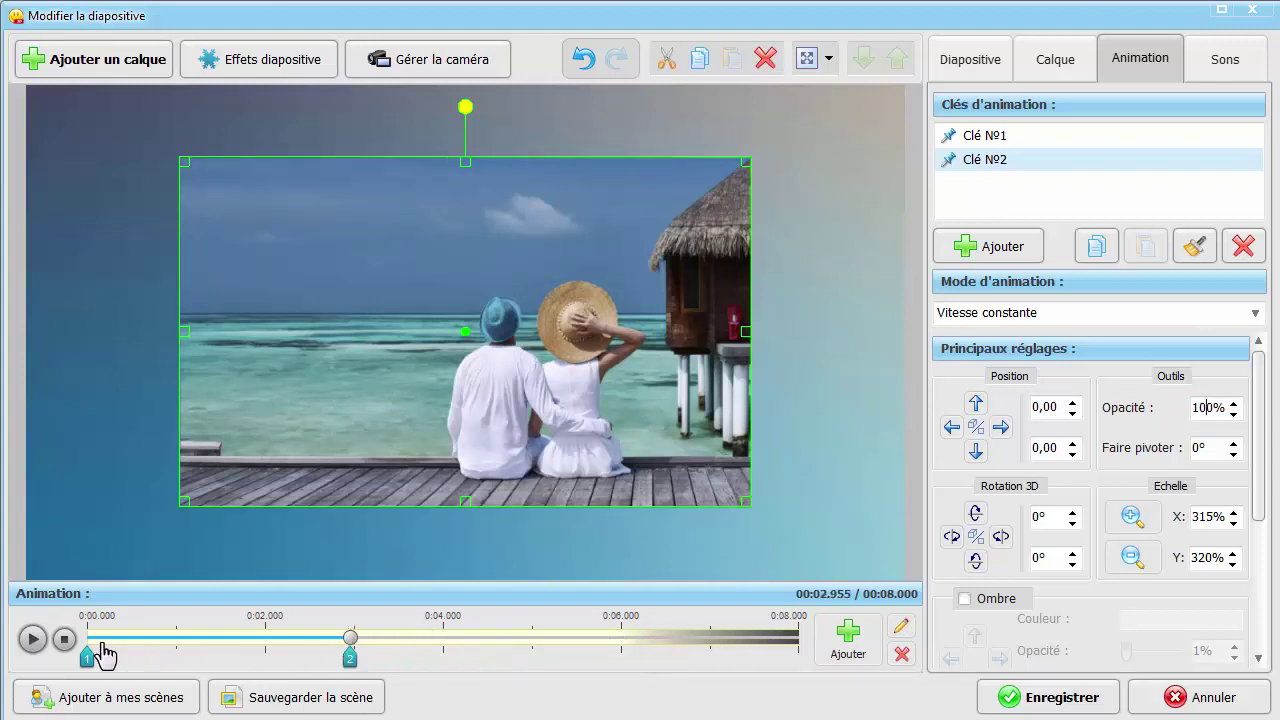
left_click(33, 640)
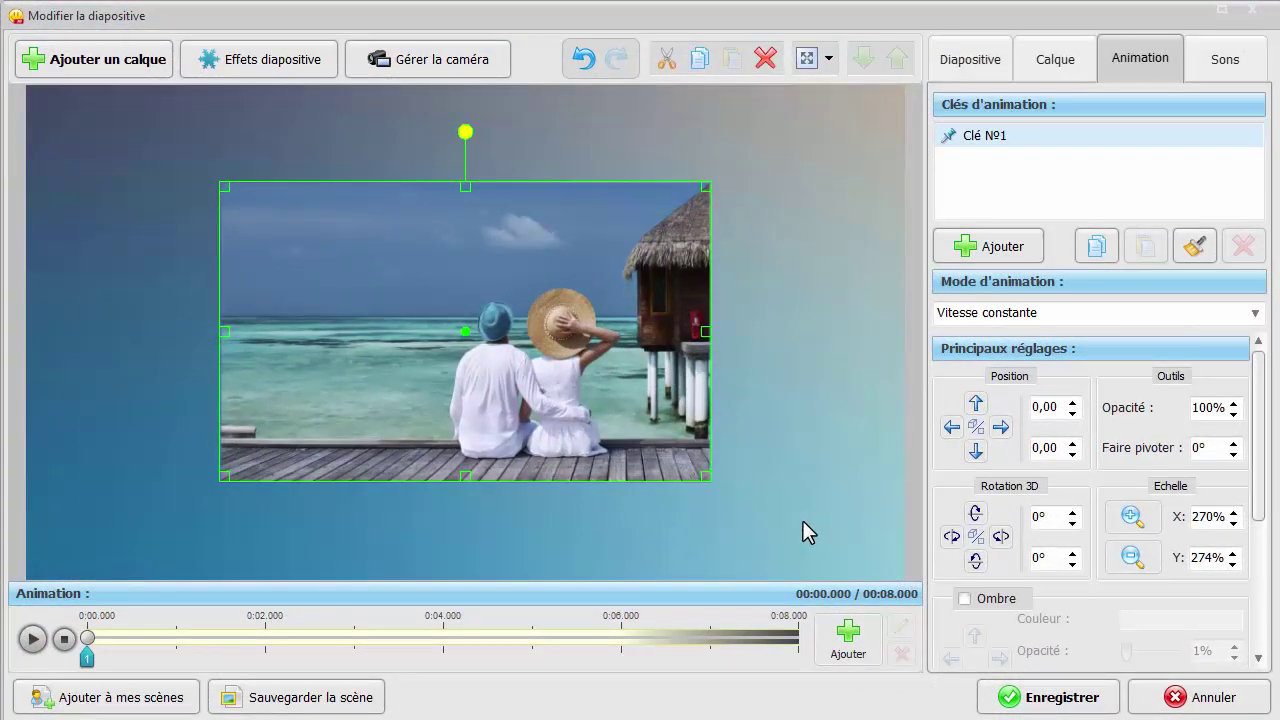
Step: Reduce the photo's scale to 146% by 148% at its first animation key
left_click(1120, 562)
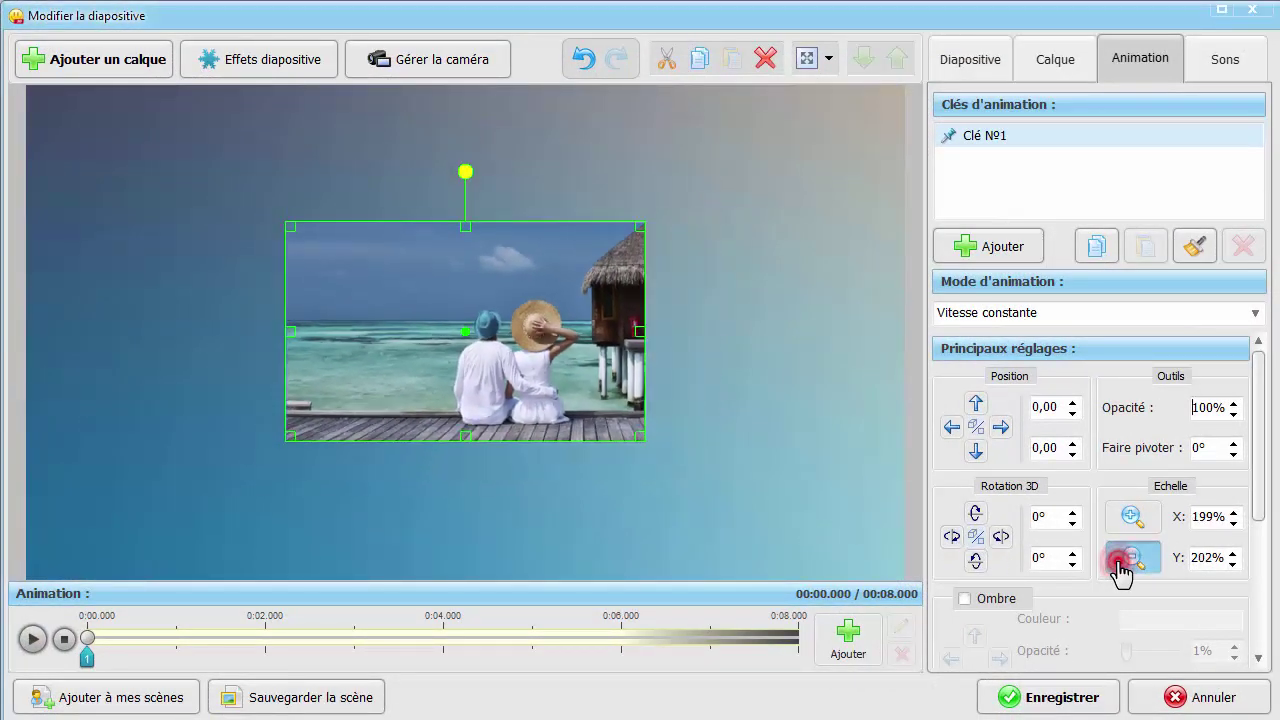
left_click(1120, 560)
left_click(1120, 560)
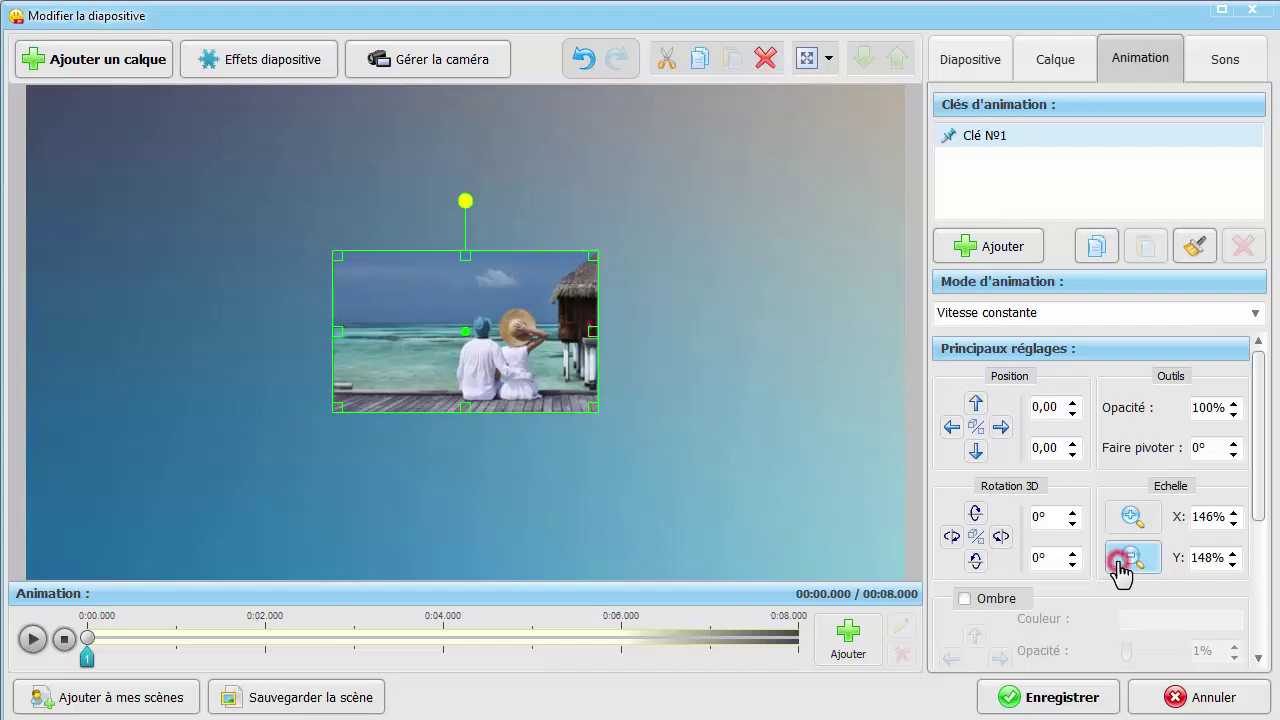
Step: Add a second animation key at about 3.02 s with the photo scaled to 315% by 320%, and play the animation
left_click(852, 640)
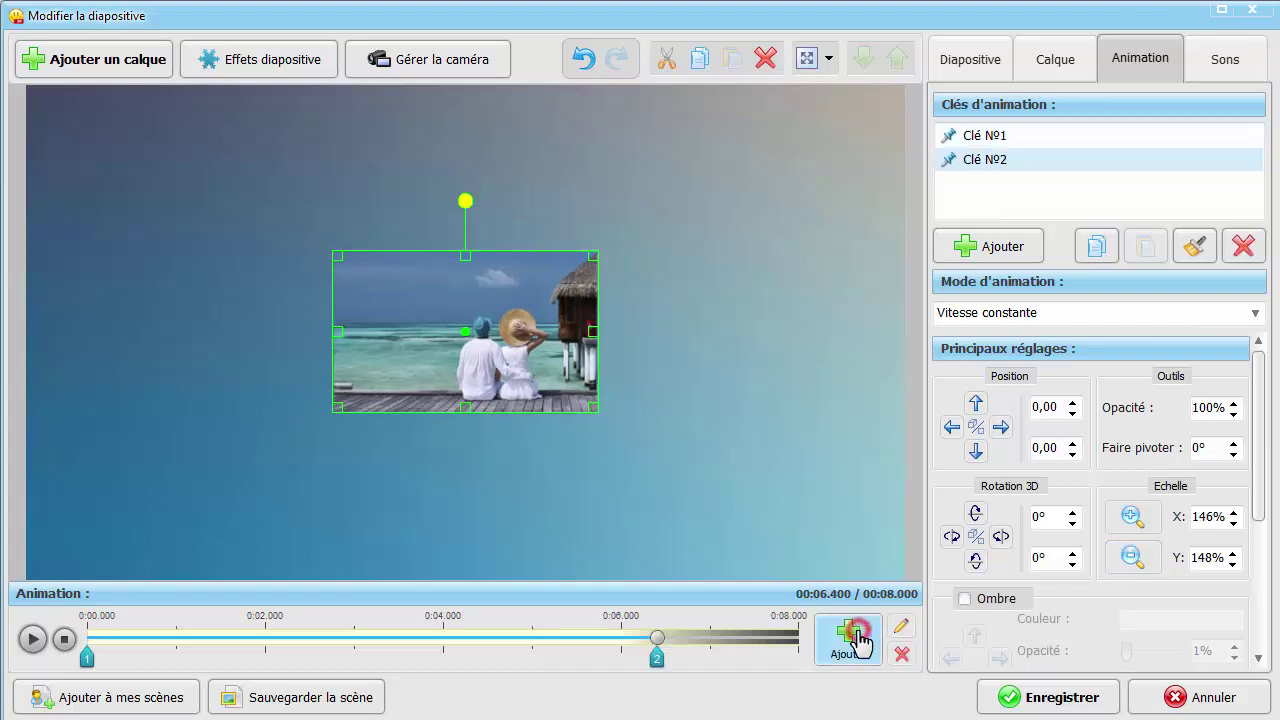
left_click_drag(657, 658, 357, 664)
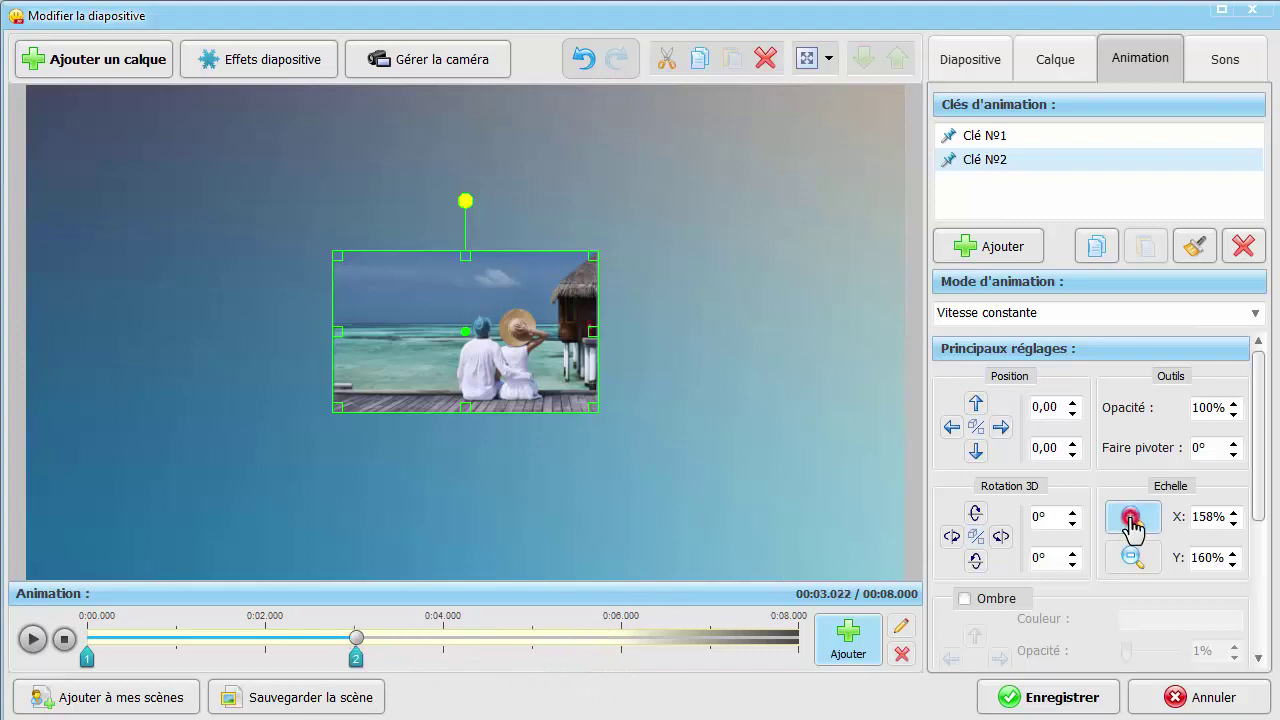
left_click_drag(1131, 521, 1130, 522)
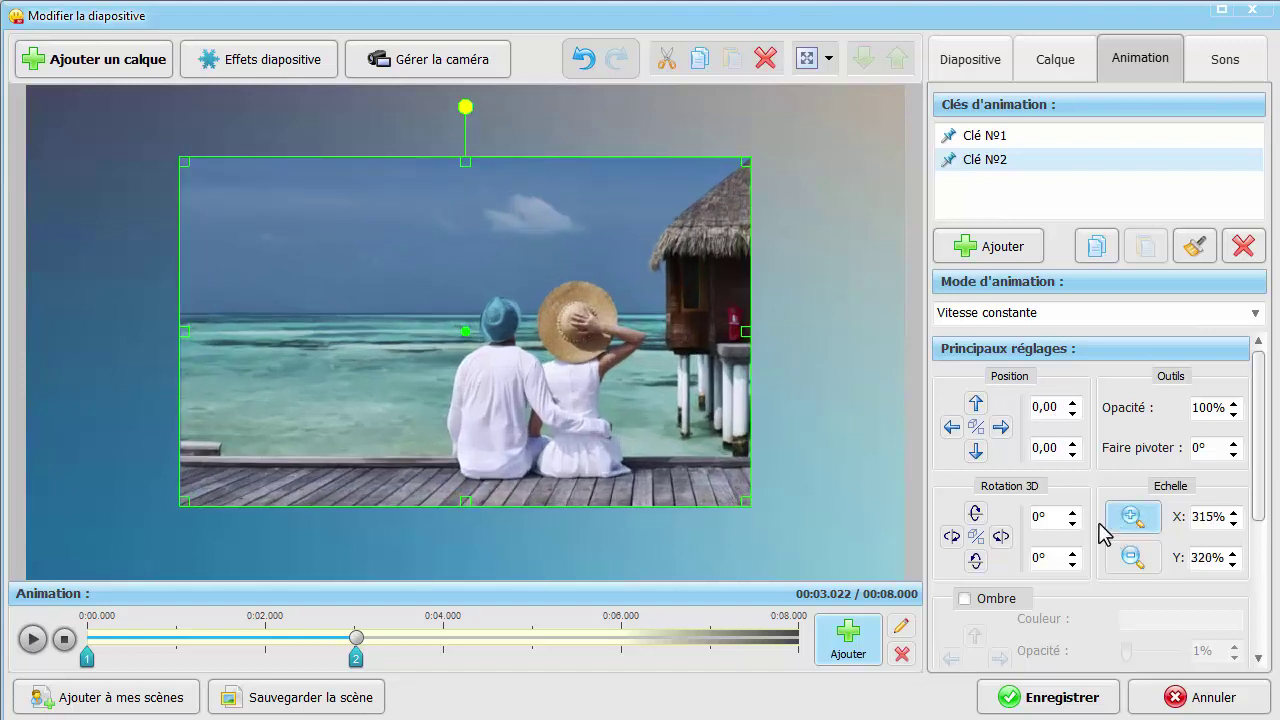
left_click(33, 640)
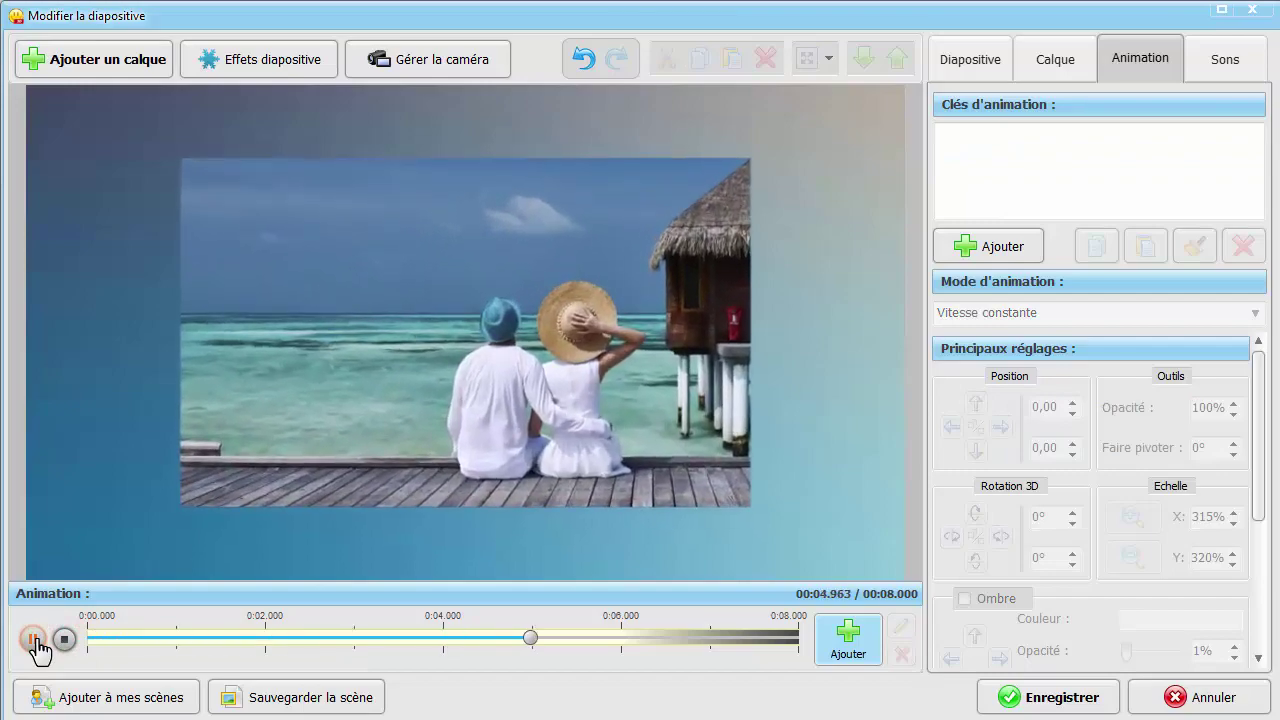
left_click(33, 640)
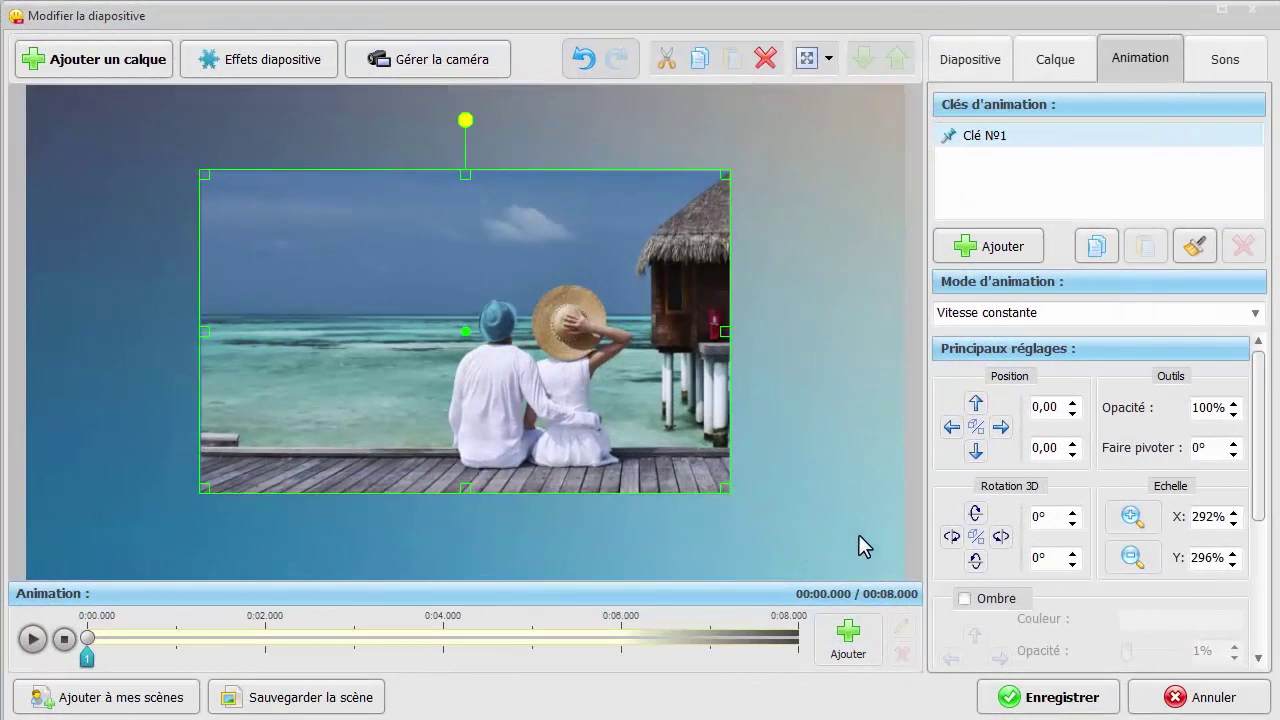
Step: Set the photo's 3D rotation about the vertical axis to 90° at the first key, and add a second key with 0°
left_click(951, 537)
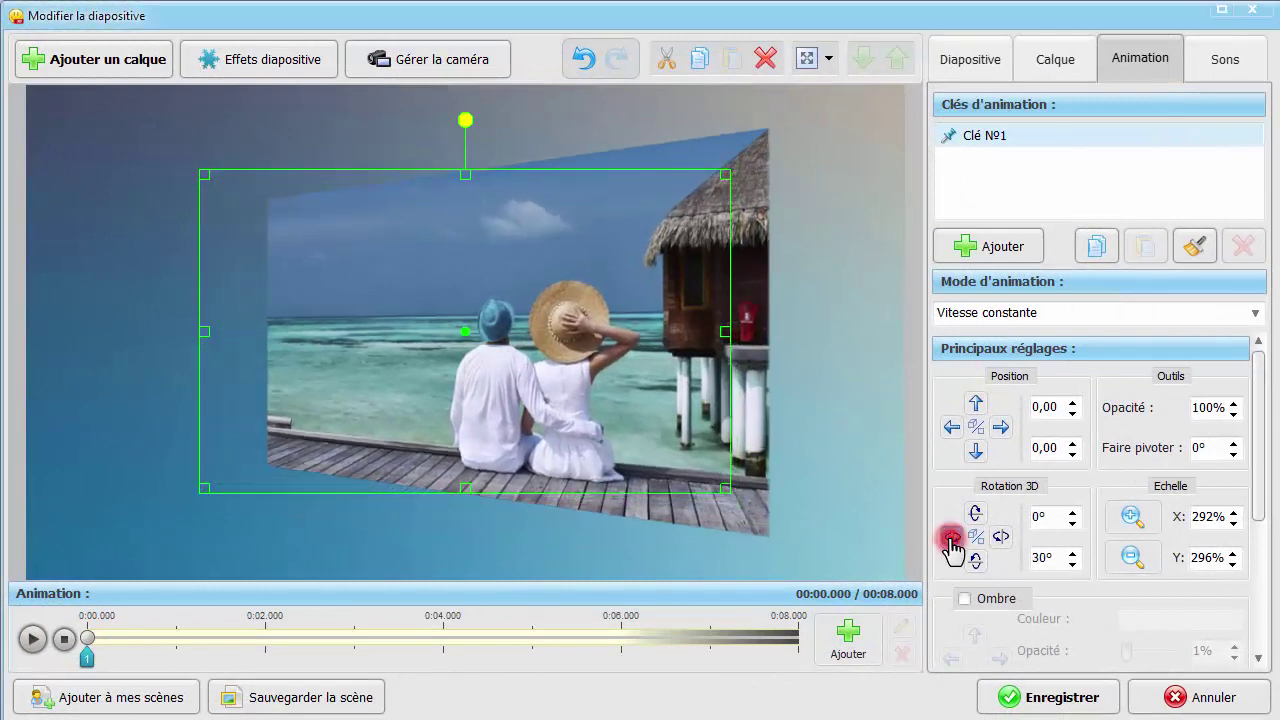
left_click_drag(951, 537, 951, 537)
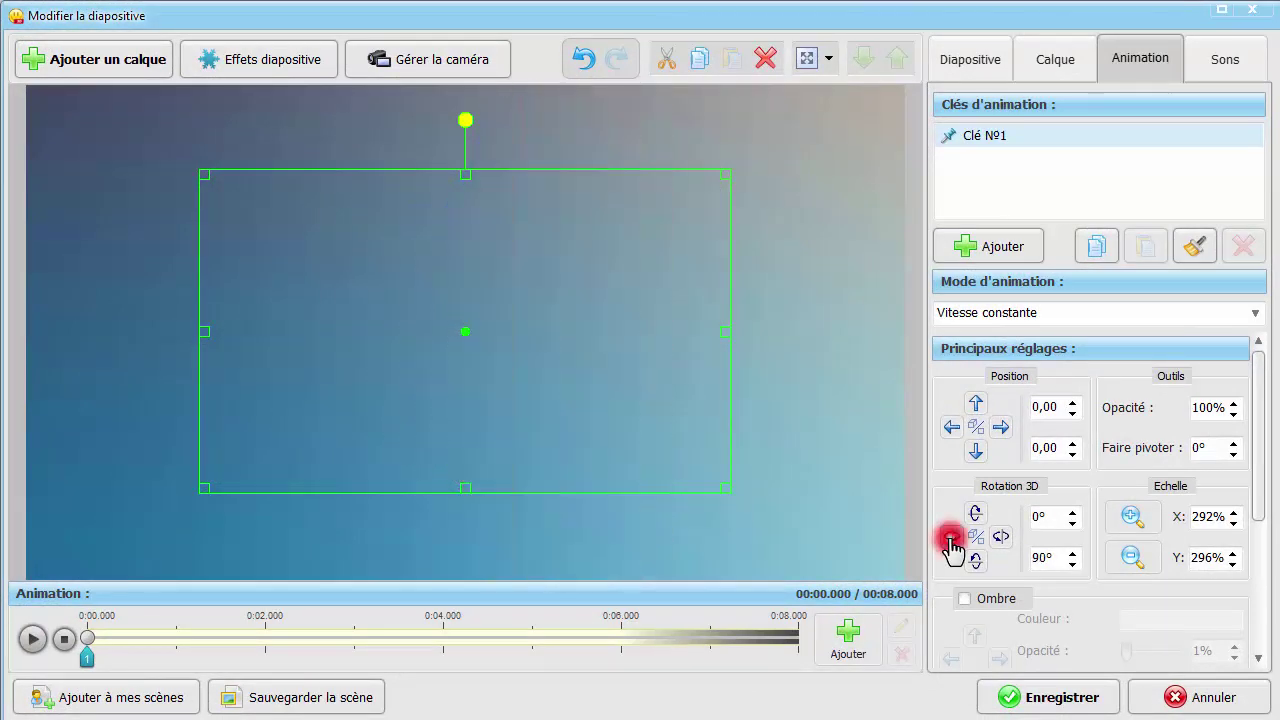
left_click(990, 258)
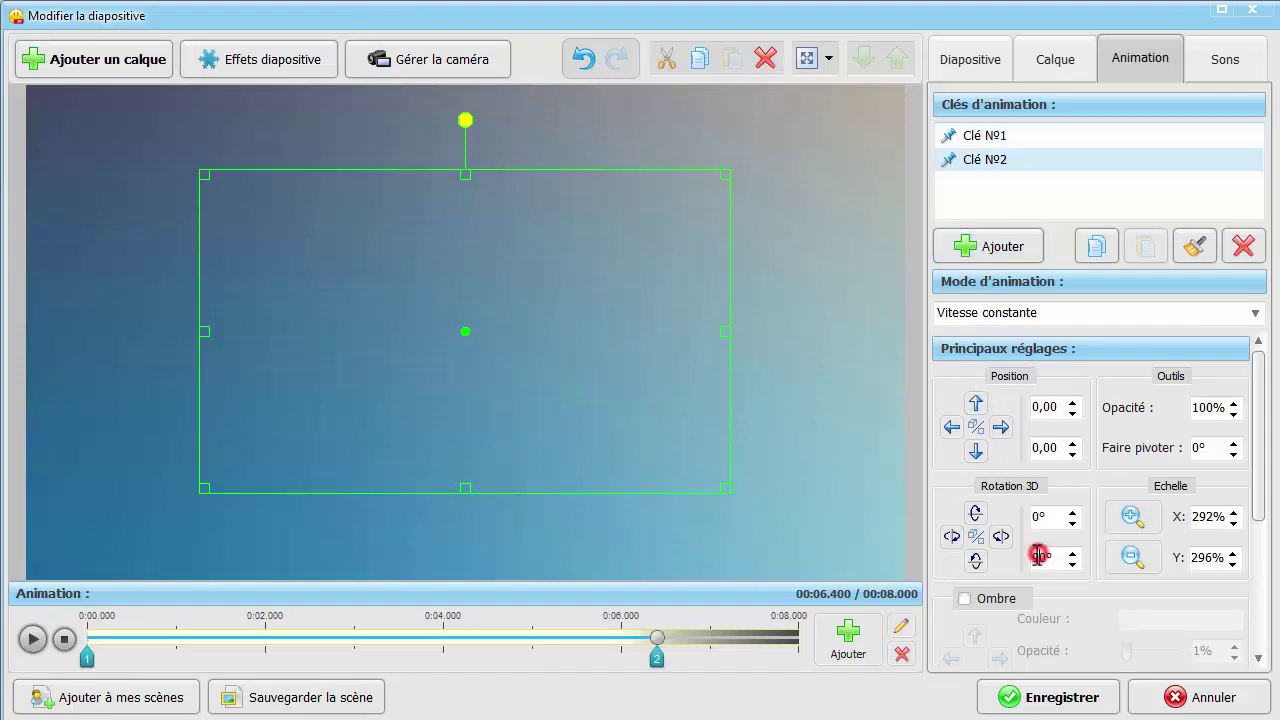
left_click_drag(1041, 557, 1033, 556)
key("Return")
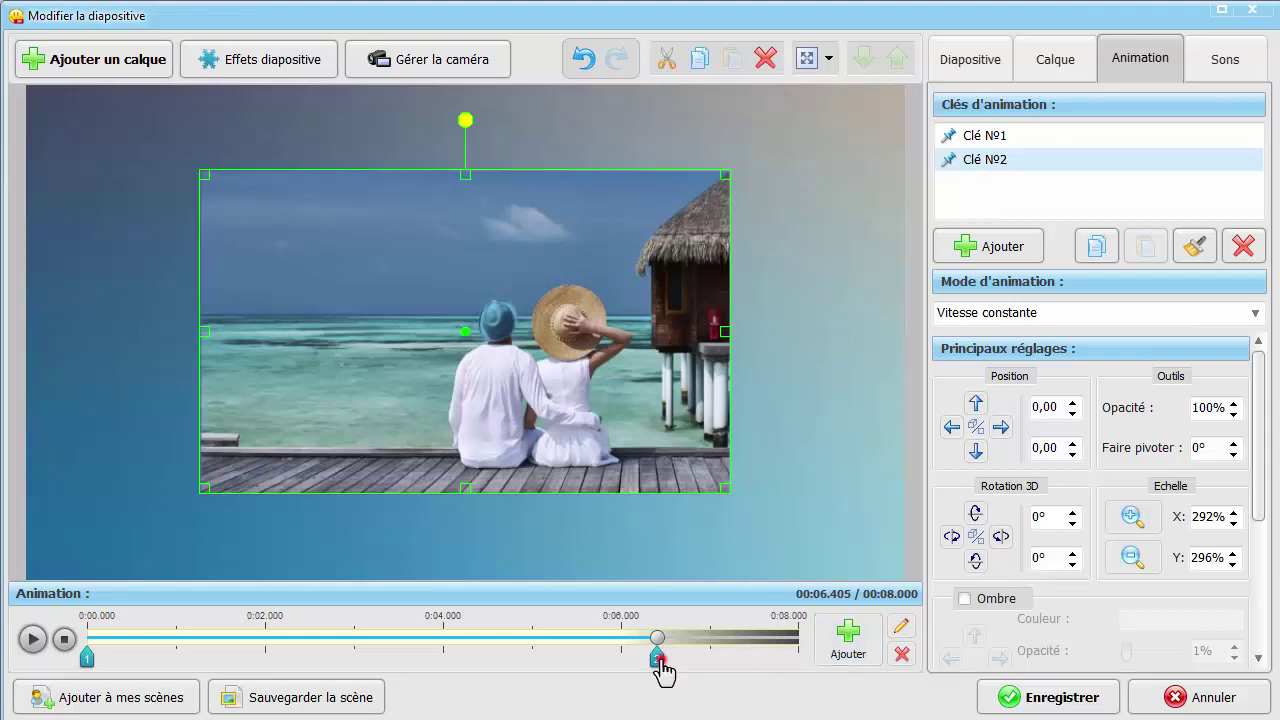
Step: Move the second animation key to about 3.98 s on the timeline and play the 3D rotation animation
left_click_drag(661, 658, 443, 652)
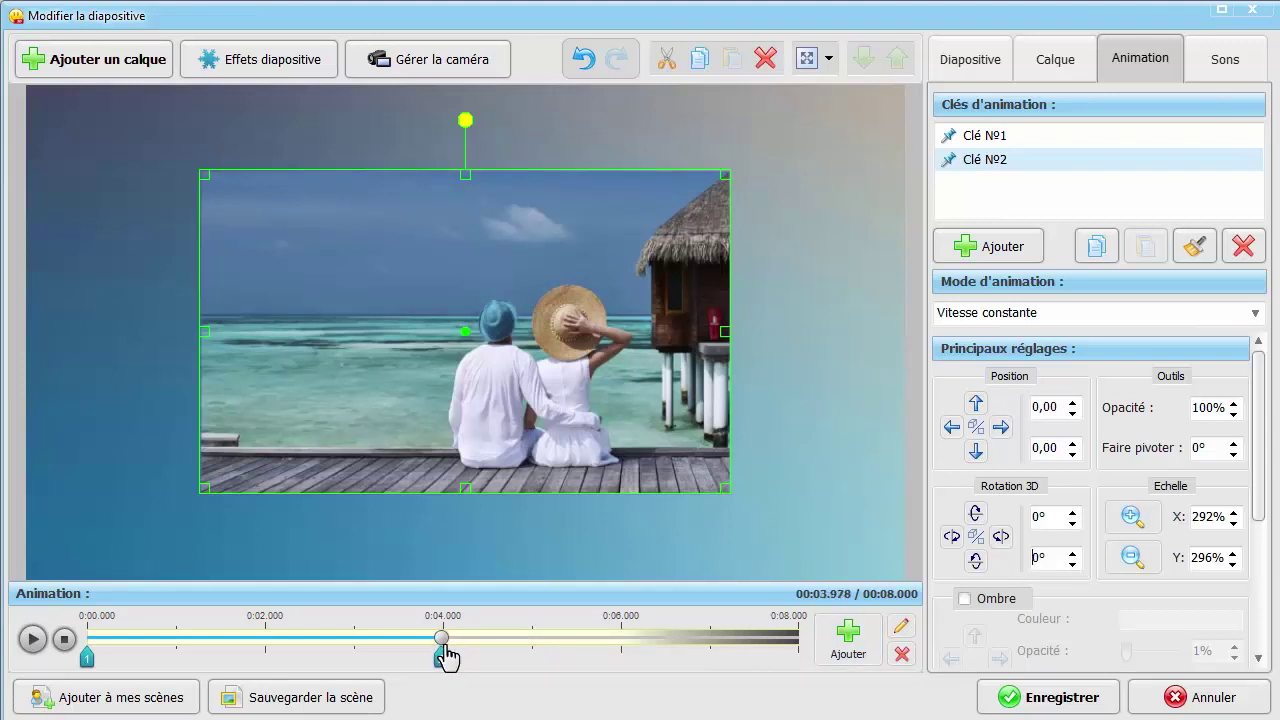
left_click(33, 639)
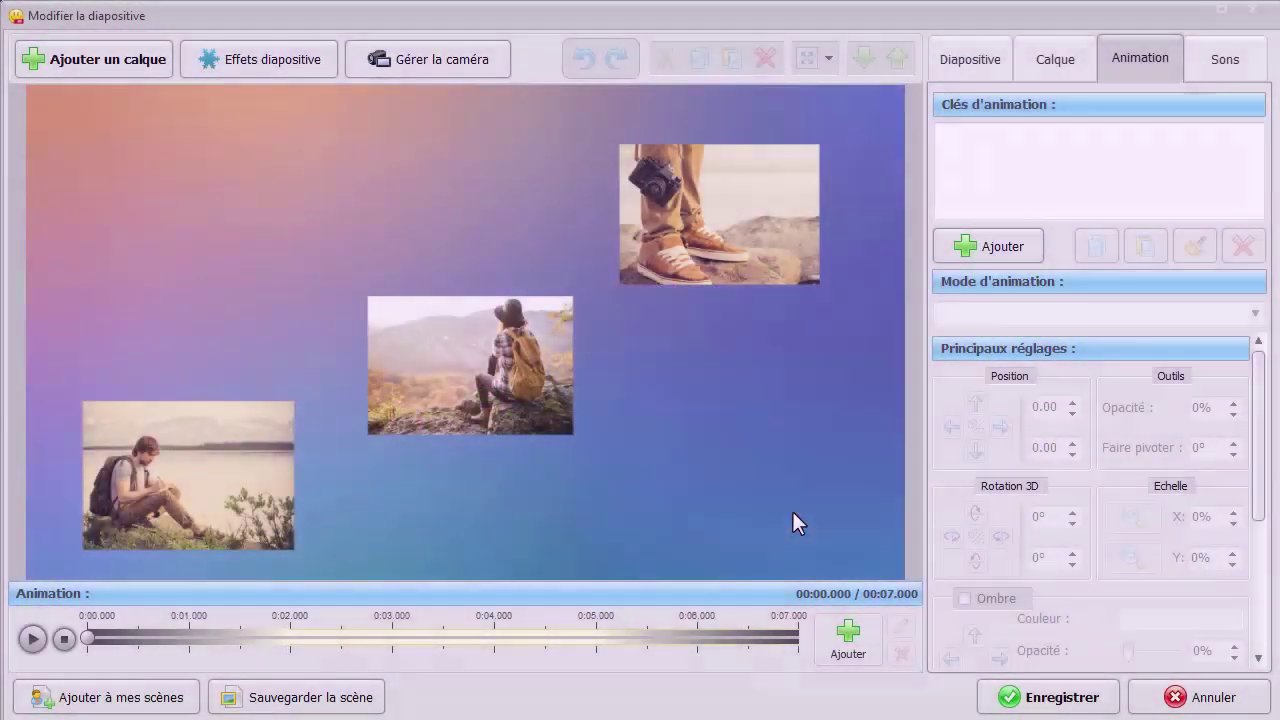
Step: Set the seated man photo's opacity to 50% and its 3D rotation about the horizontal axis to 90° at the first key
left_click(233, 486)
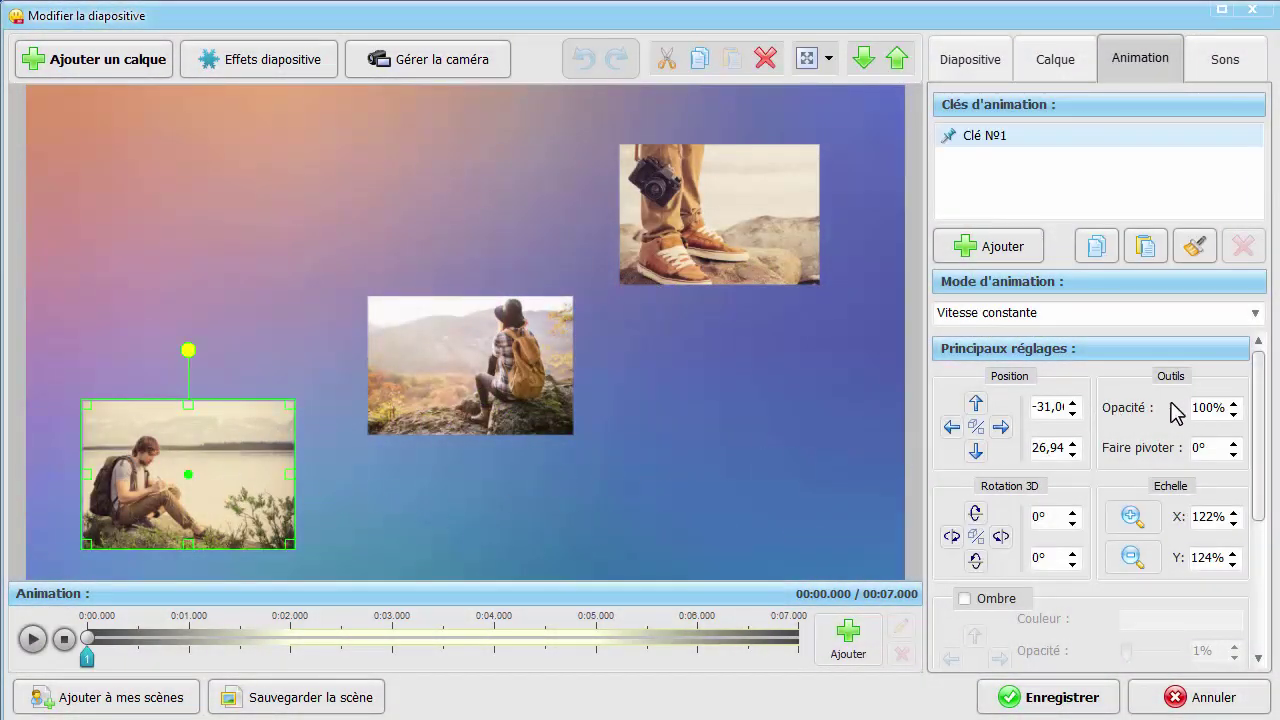
left_click_drag(1208, 405, 1195, 405)
type("5")
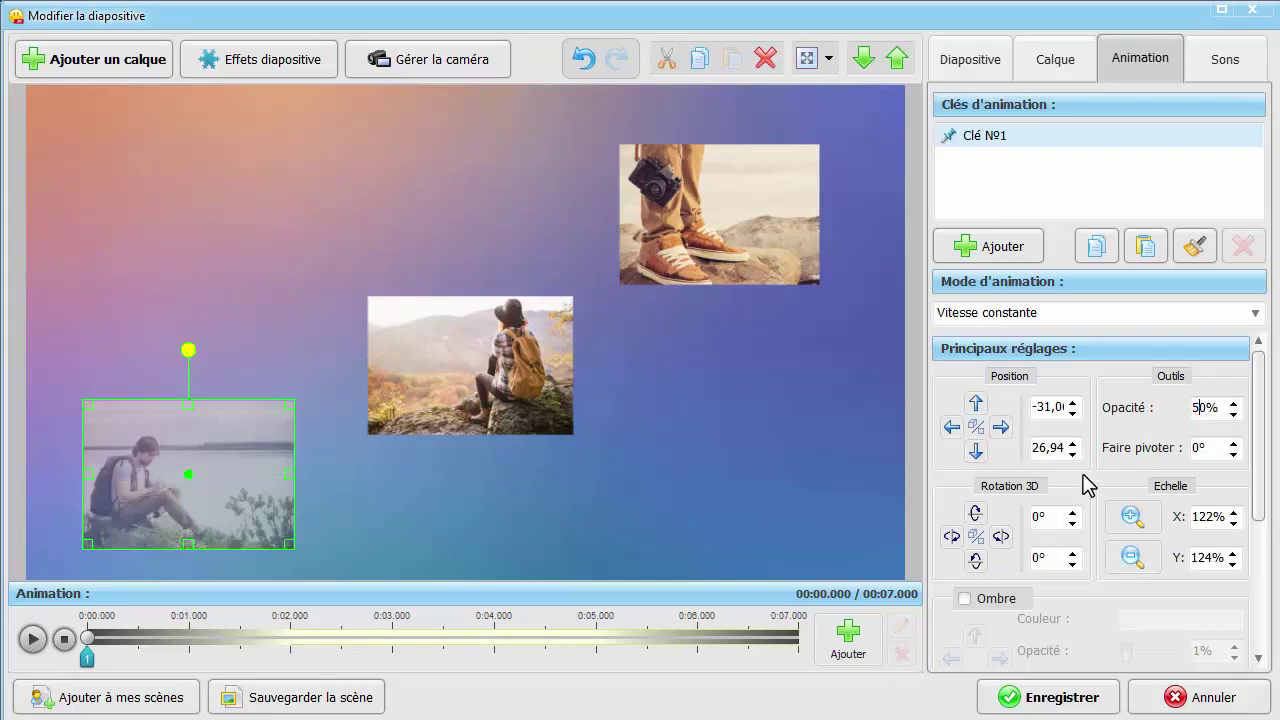
left_click(976, 513)
left_click_drag(976, 513, 976, 513)
Step: Add a second key to the seated man photo at about 1.51 s with 100% opacity and its 3D rotation reset
left_click(848, 636)
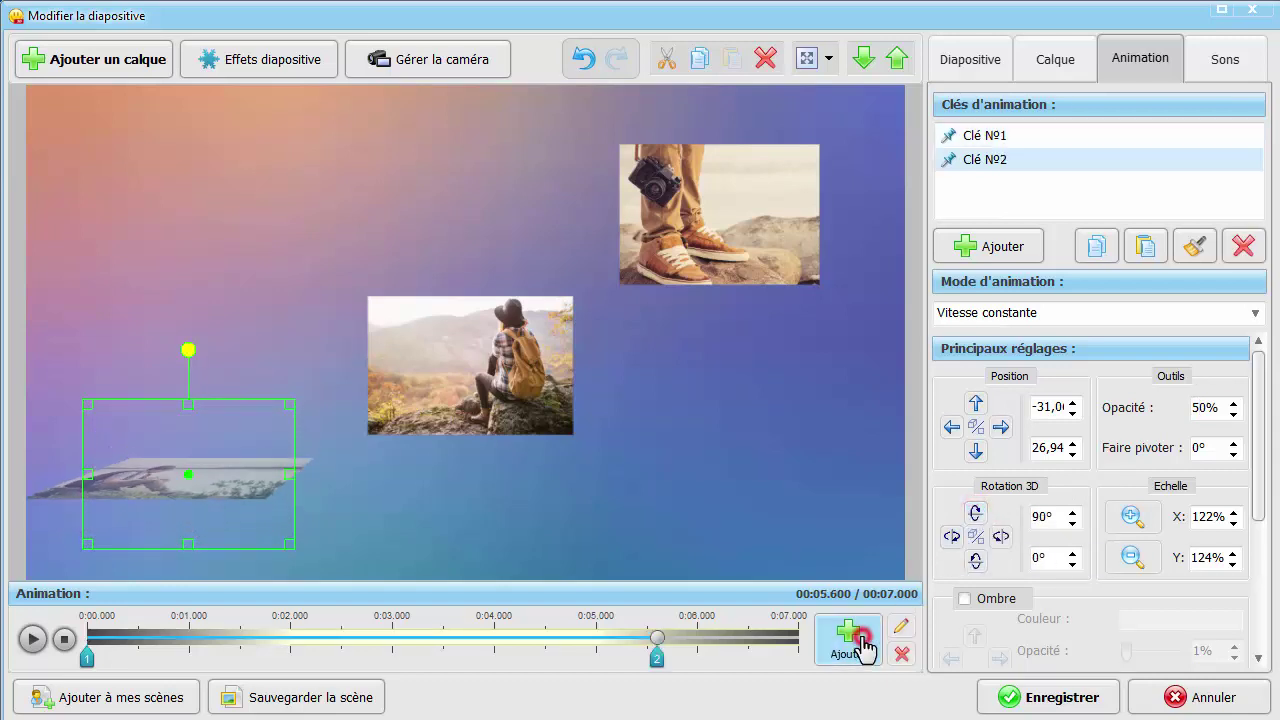
left_click_drag(660, 664, 243, 660)
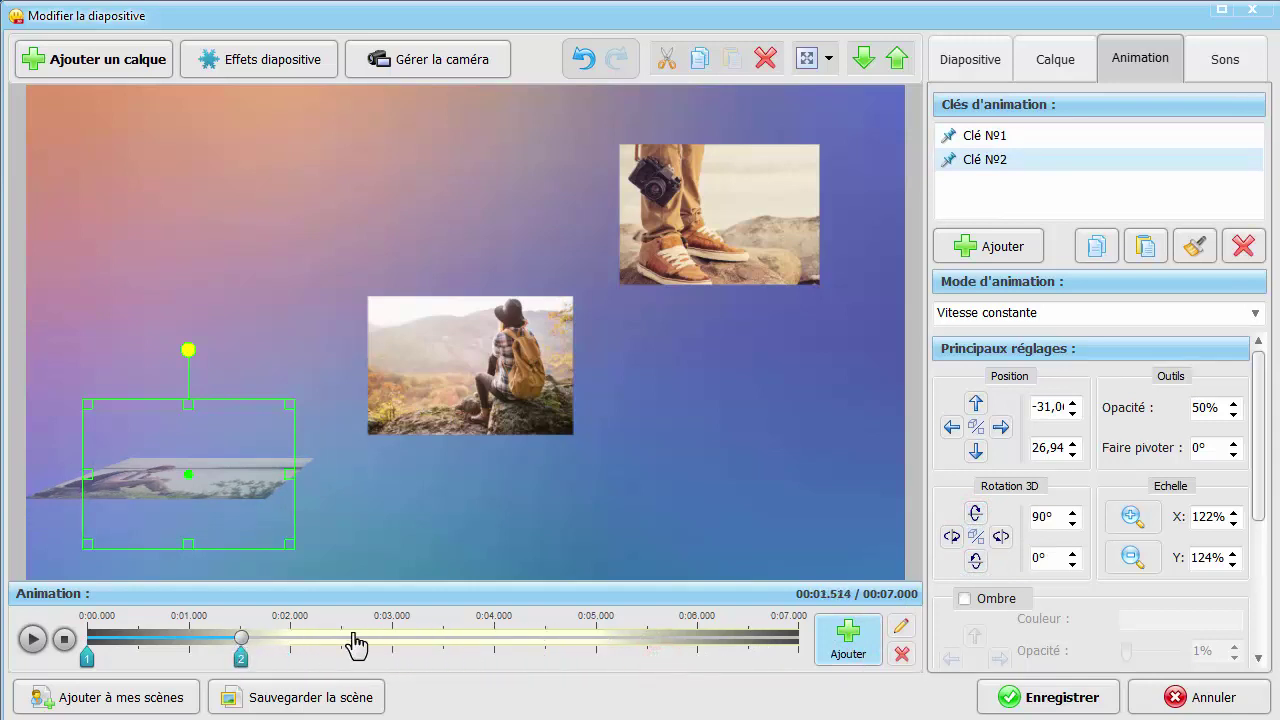
double_click(1196, 407)
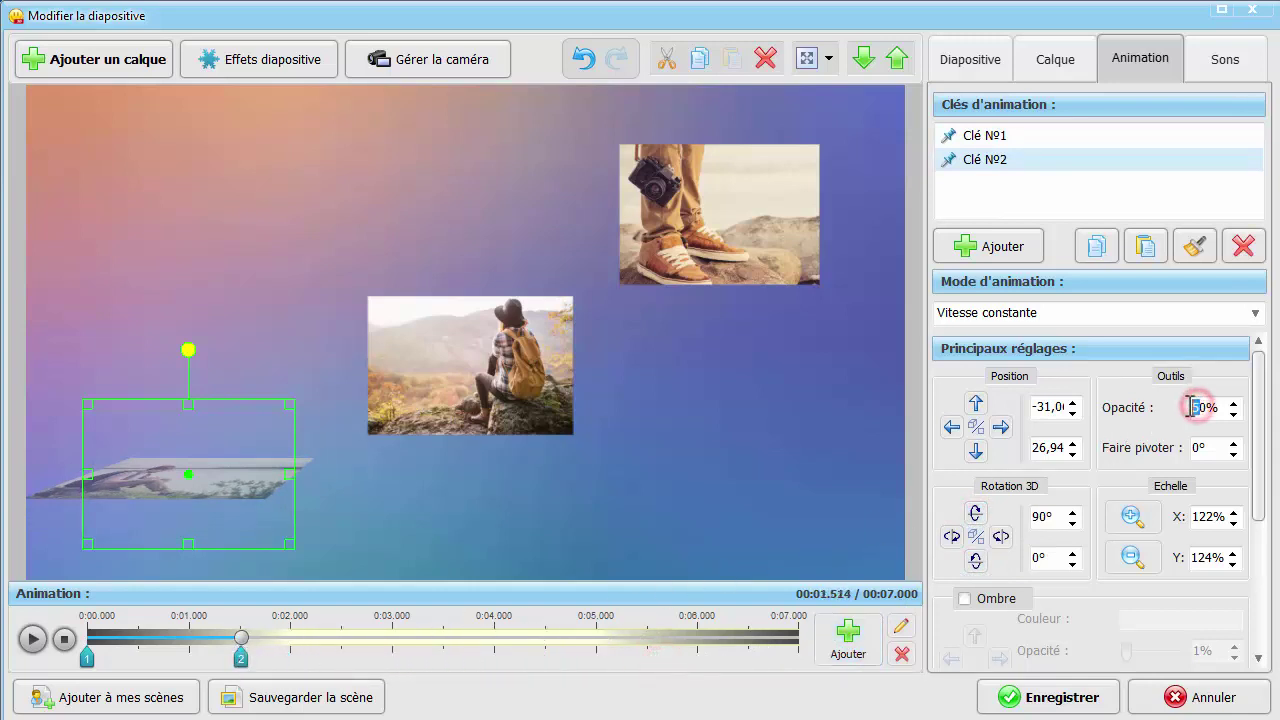
type("100")
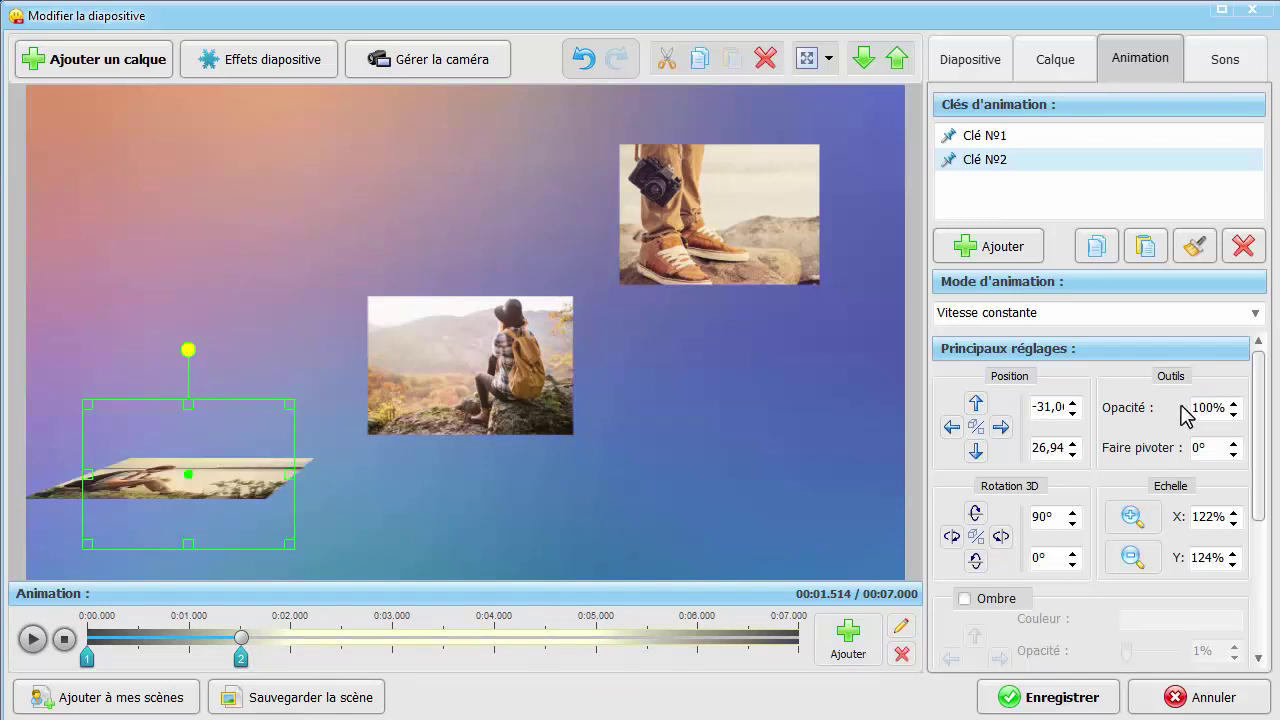
left_click(975, 536)
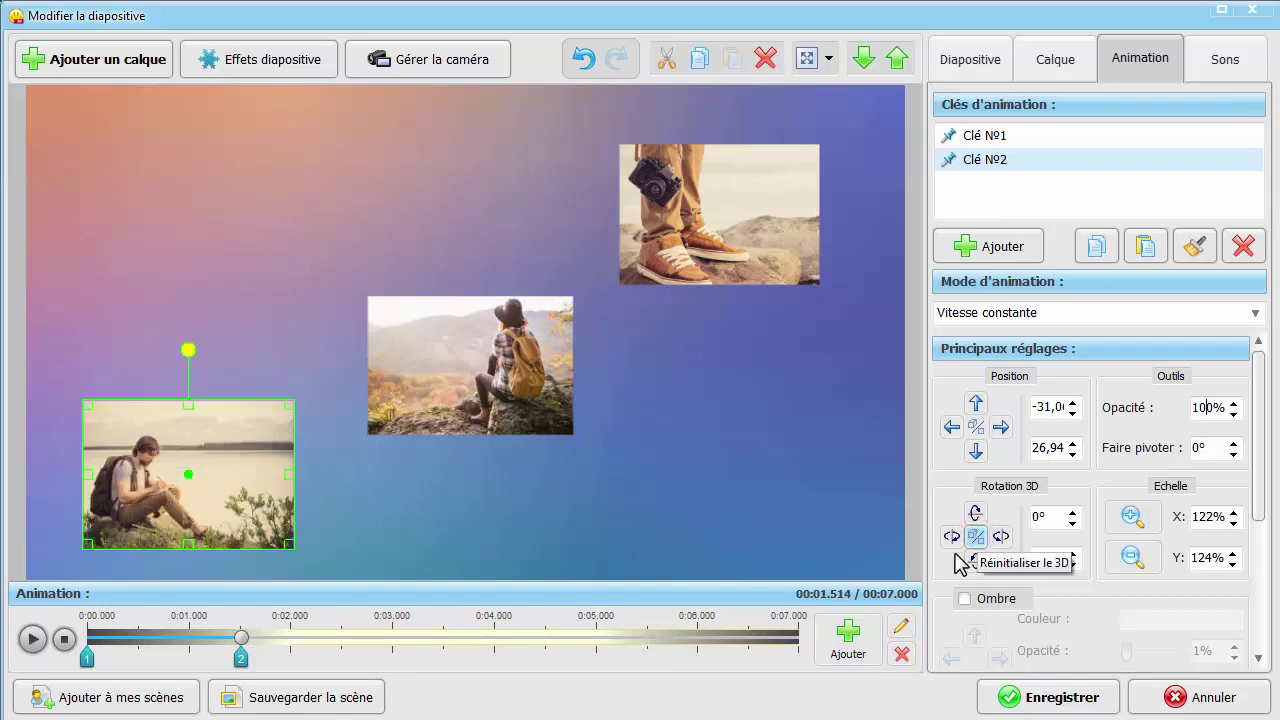
Step: Add a third key to the seated man photo at about 3.00 s with its scale at 166% by 169%, and play the animation
left_click(860, 643)
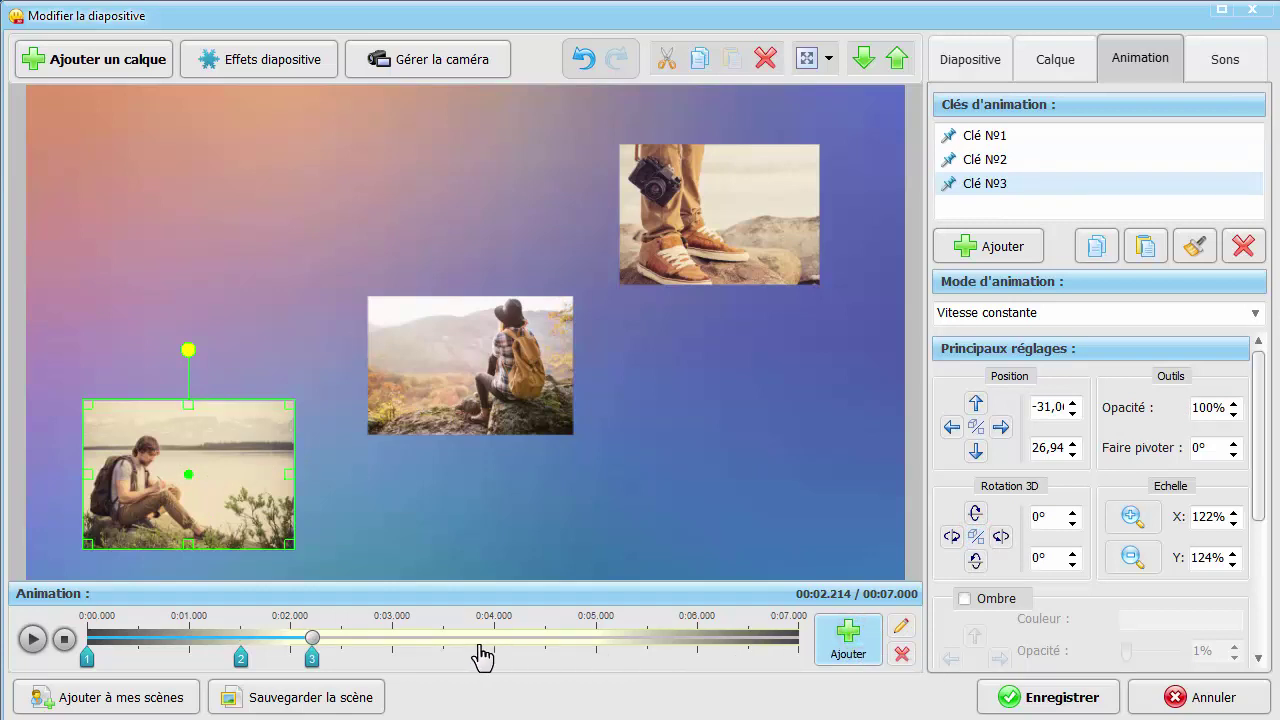
left_click_drag(318, 672, 397, 678)
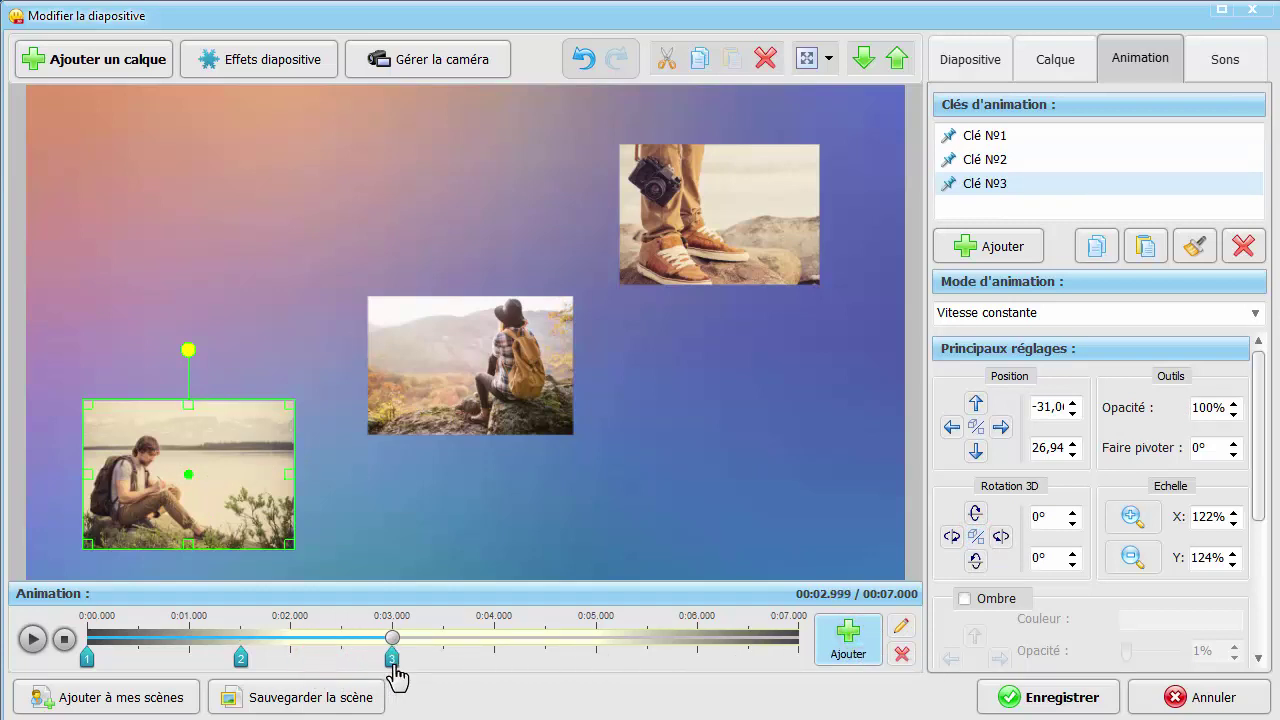
left_click(1133, 537)
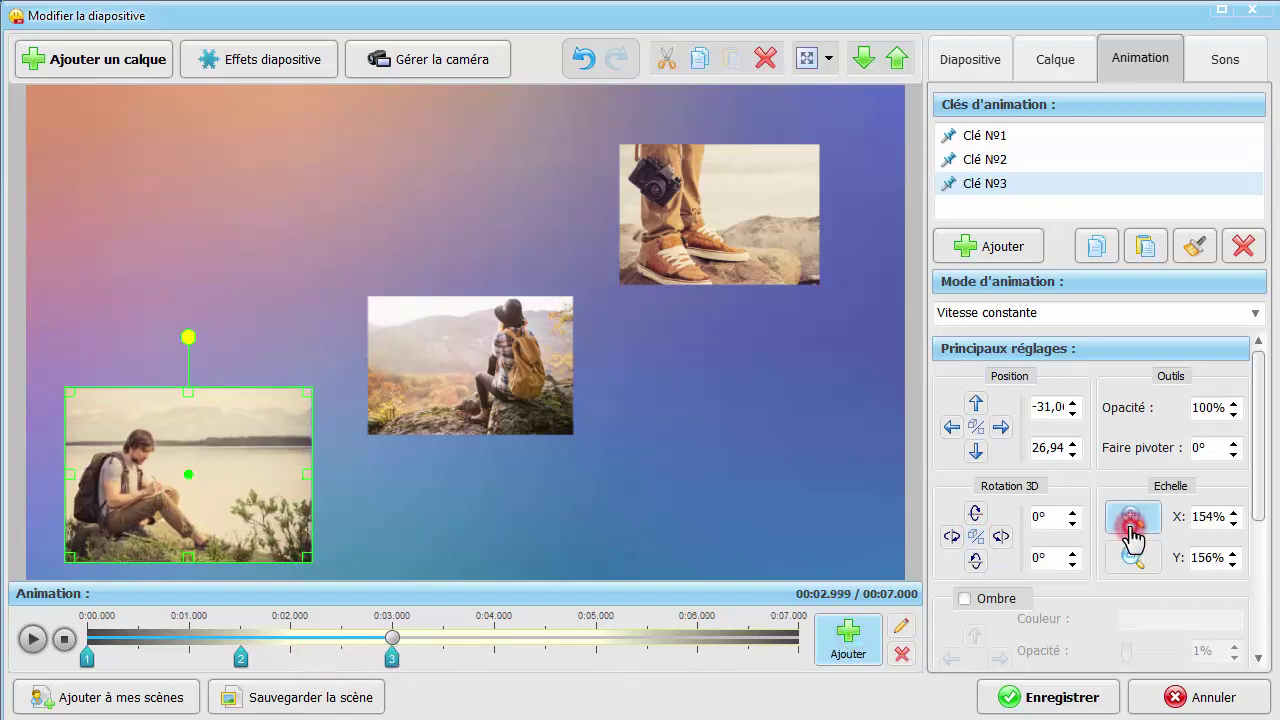
left_click(1133, 537)
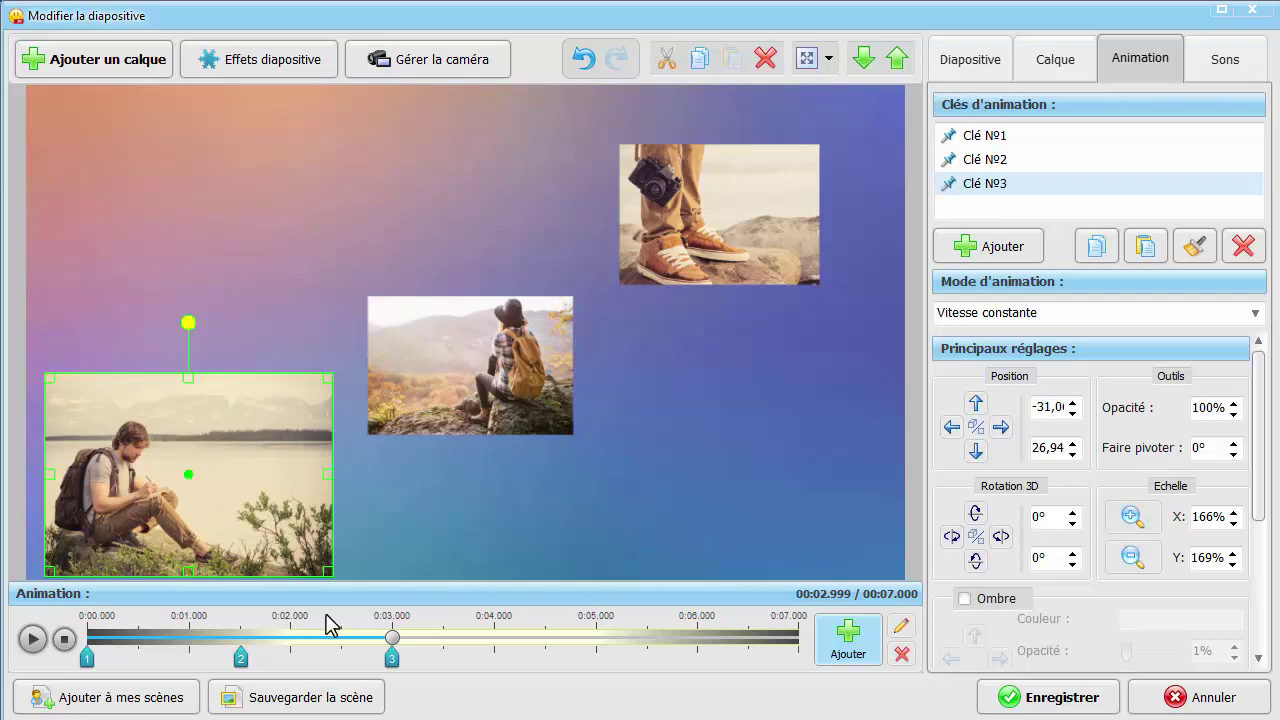
left_click(38, 641)
left_click(33, 640)
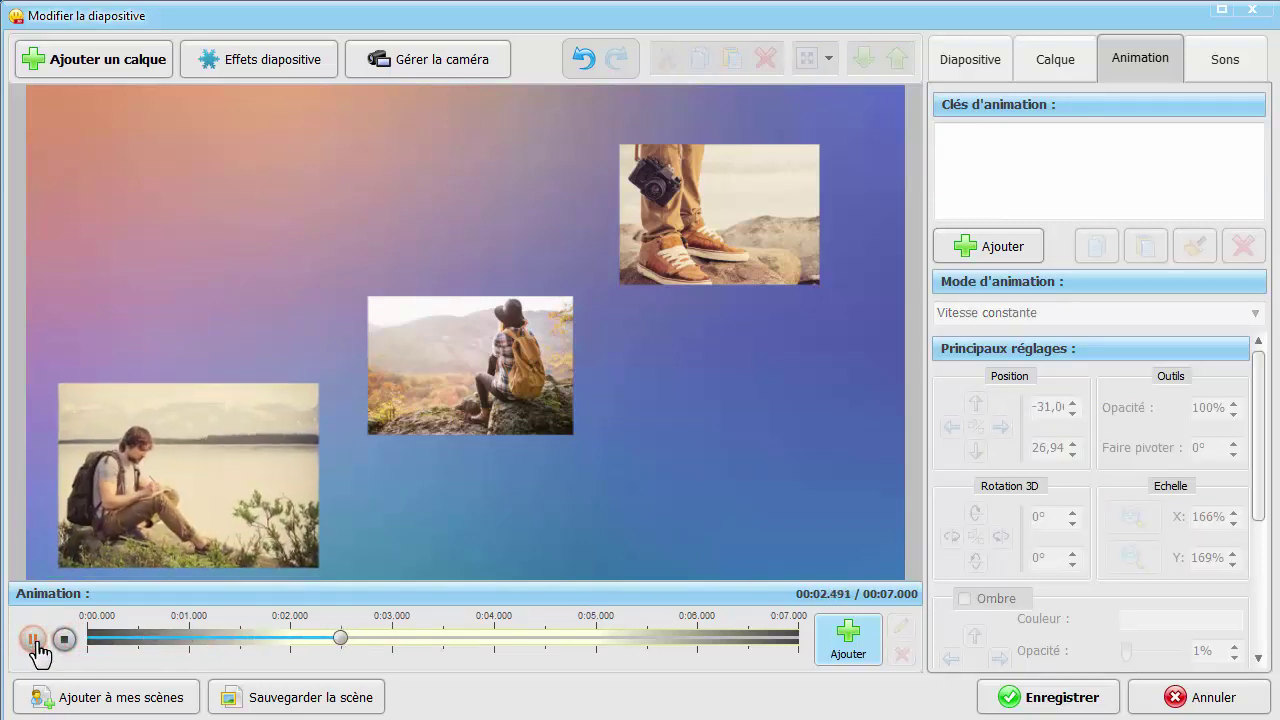
left_click(40, 640)
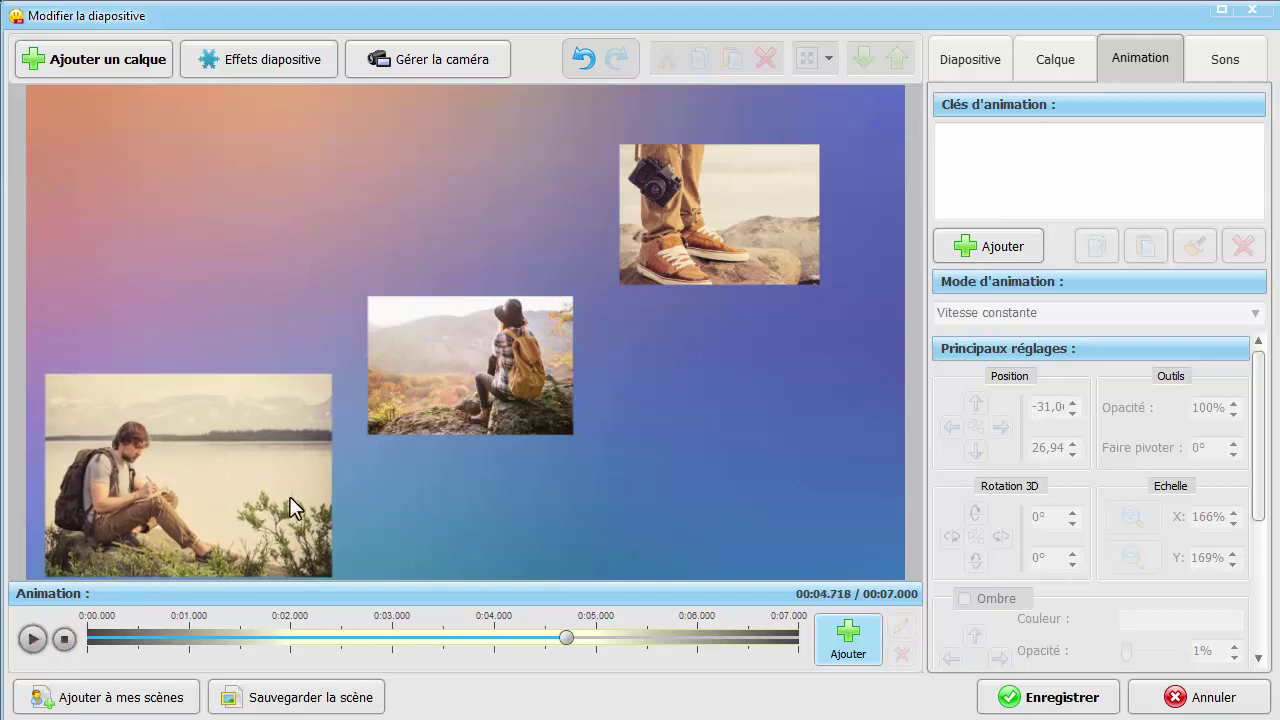
Step: Add second and third animation keys to the middle photo and place them at about 1.50 s and 3.01 s
left_click(474, 413)
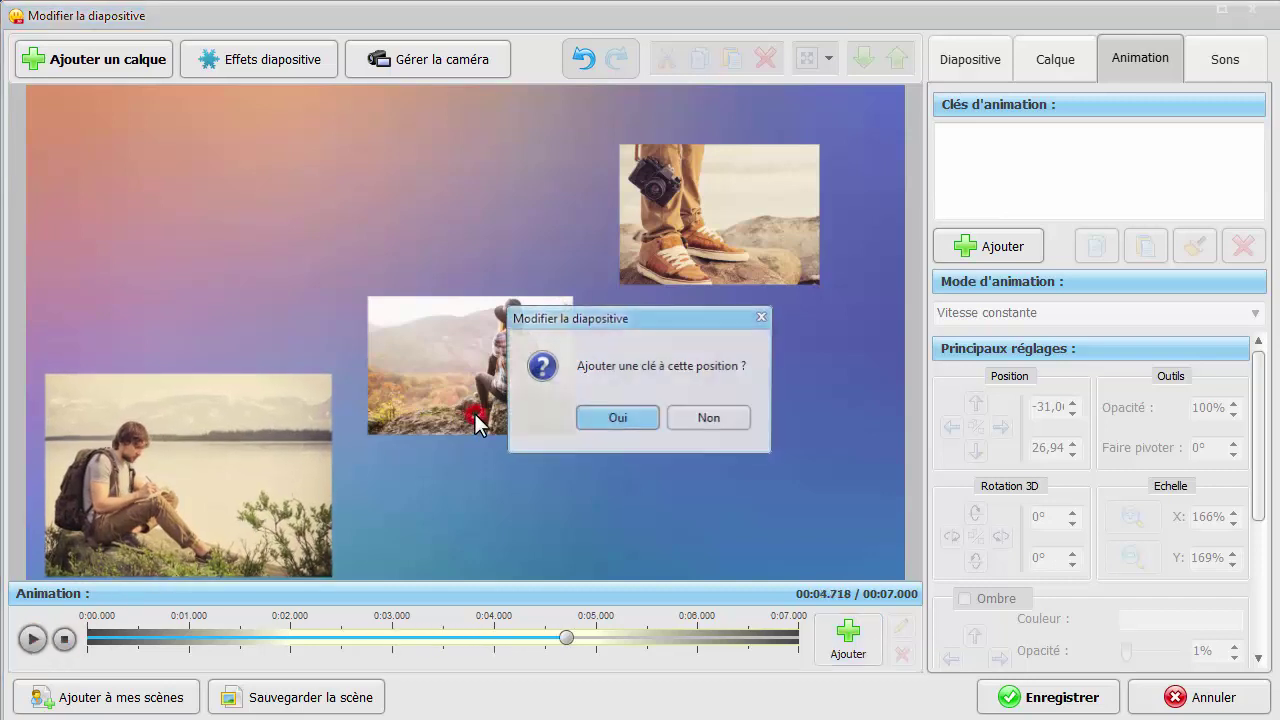
left_click(612, 420)
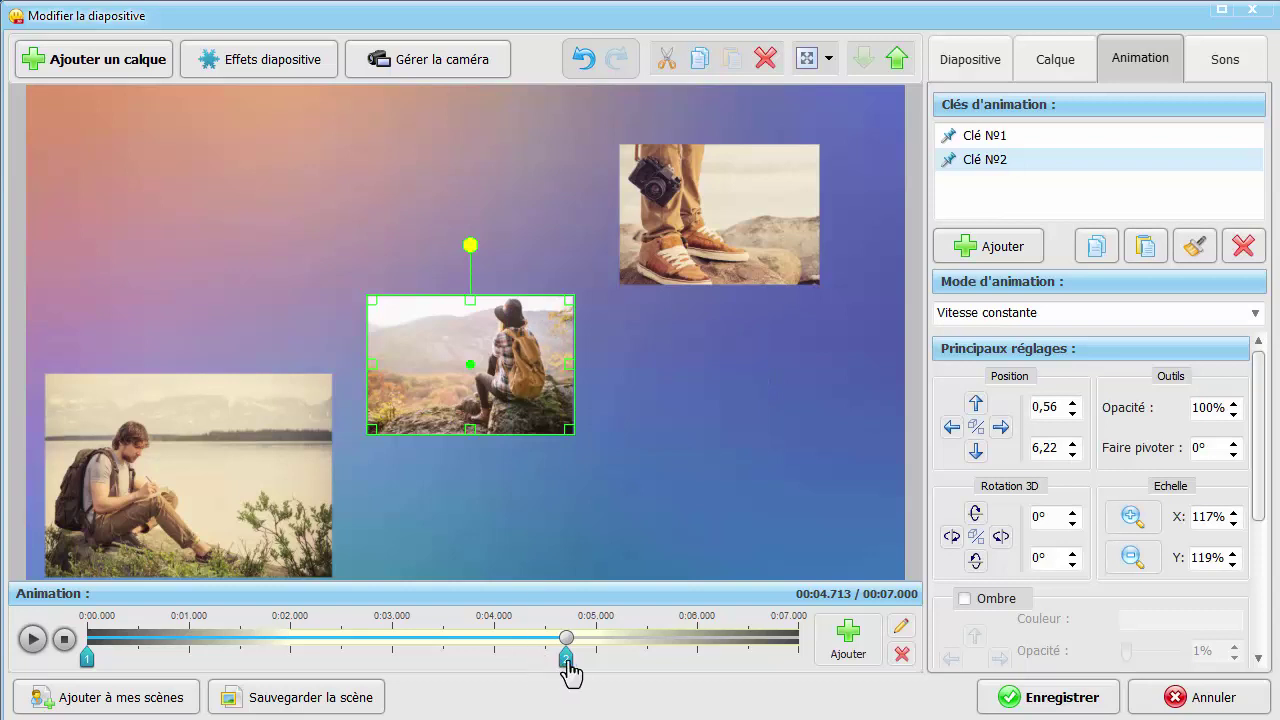
left_click_drag(570, 672, 244, 653)
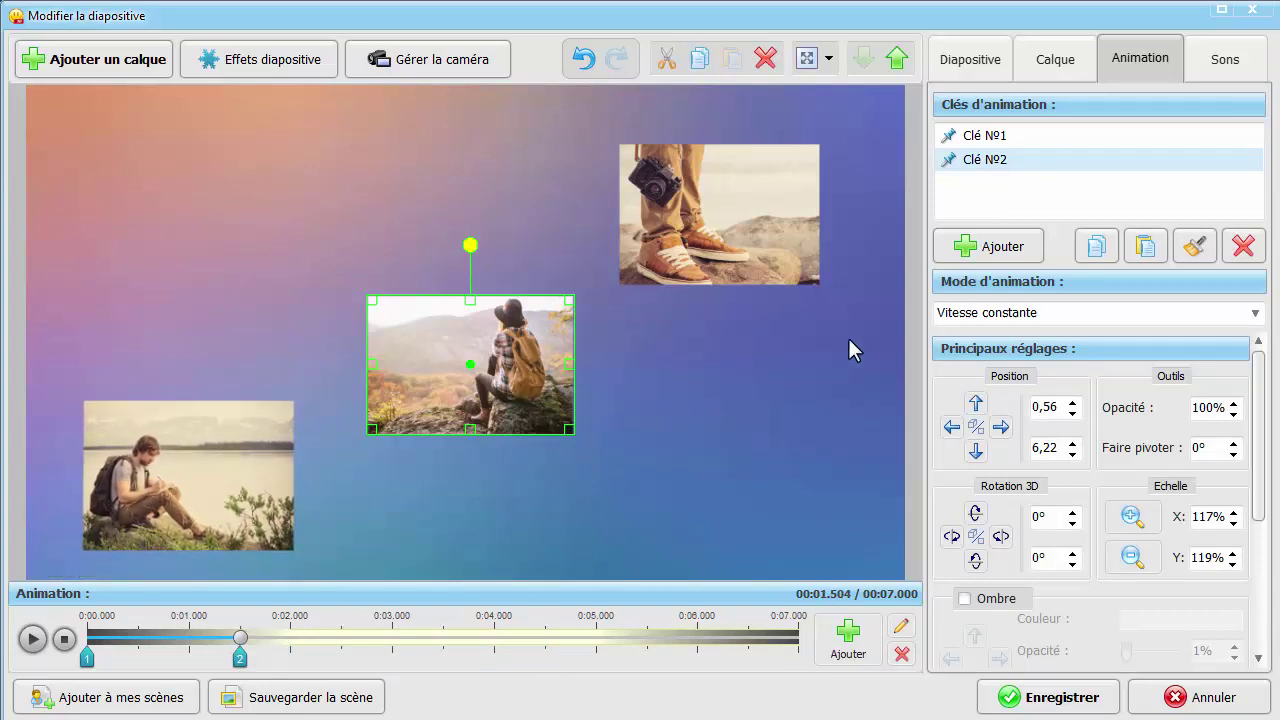
left_click(988, 248)
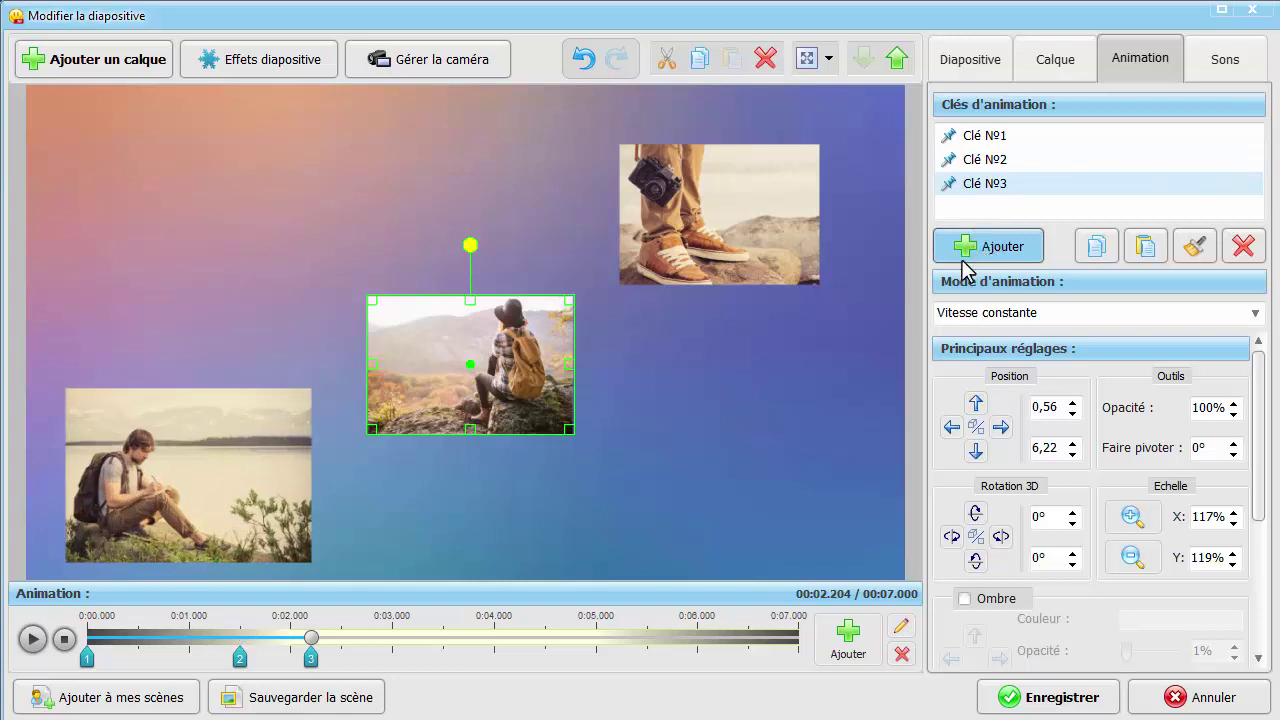
left_click_drag(312, 655, 394, 655)
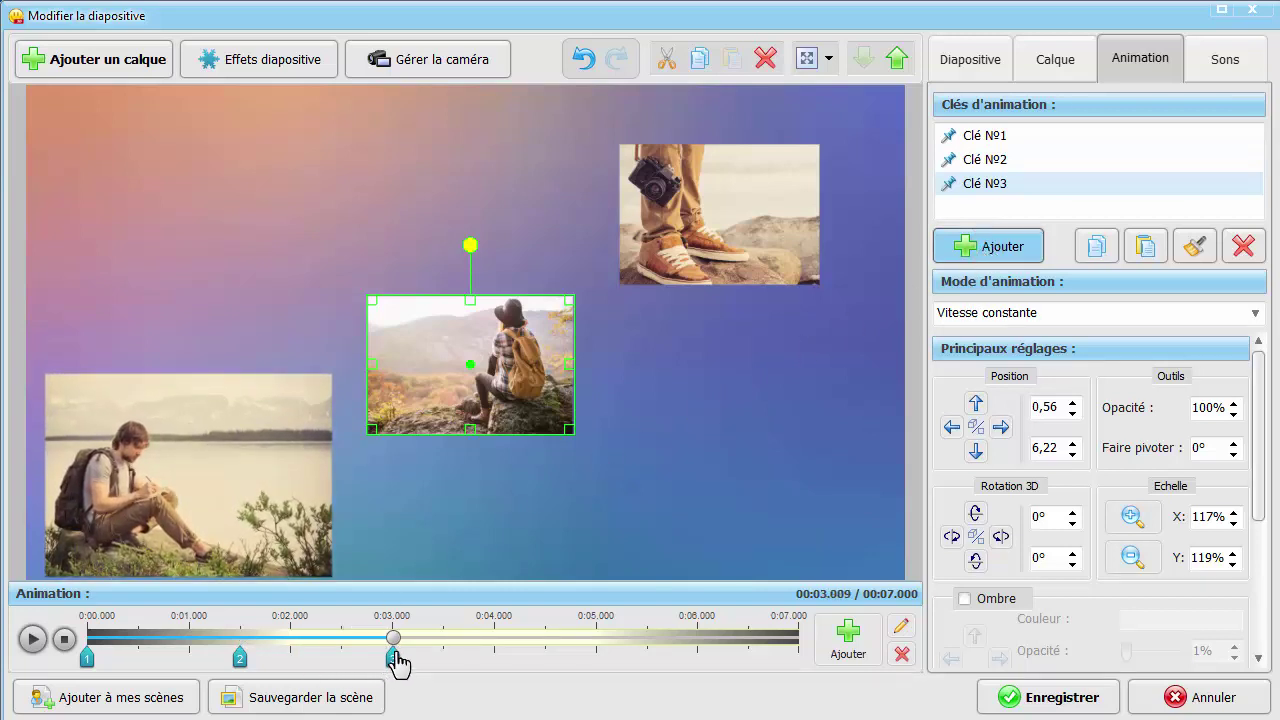
Step: Copy the first key's settings from the seated man photo and paste them onto the middle photo's first key
left_click(64, 638)
left_click(180, 487)
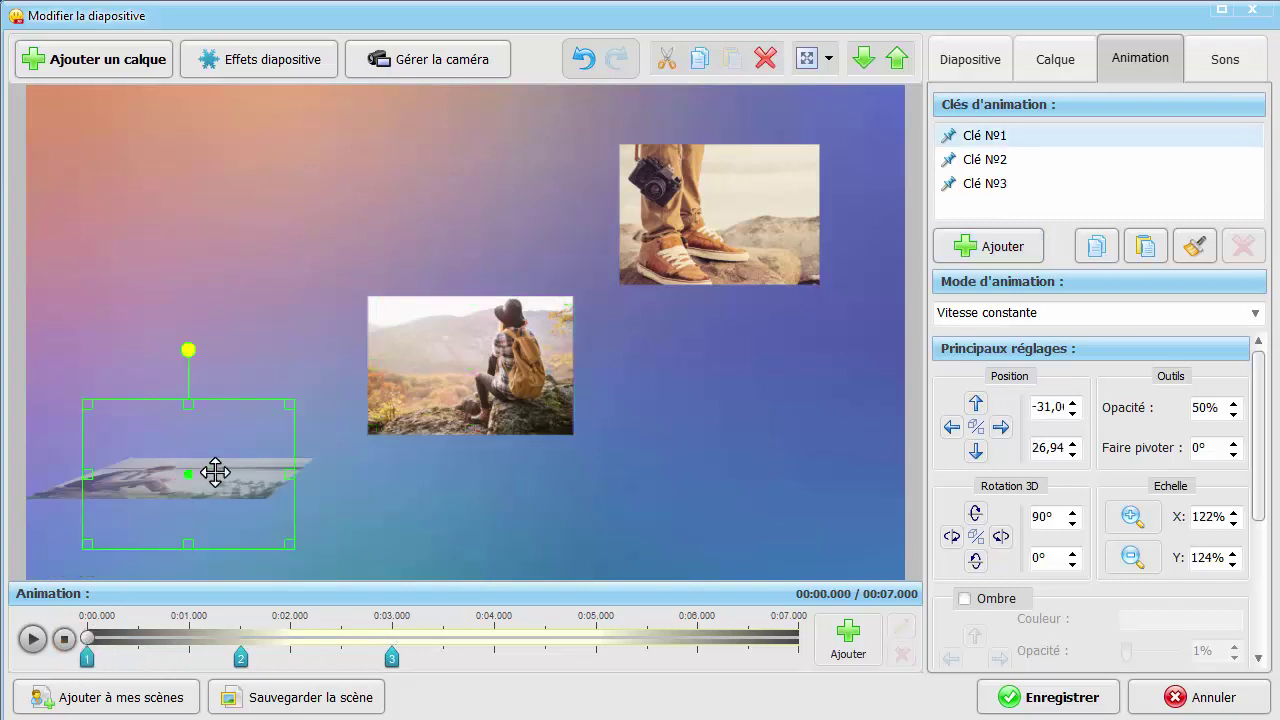
left_click(1090, 250)
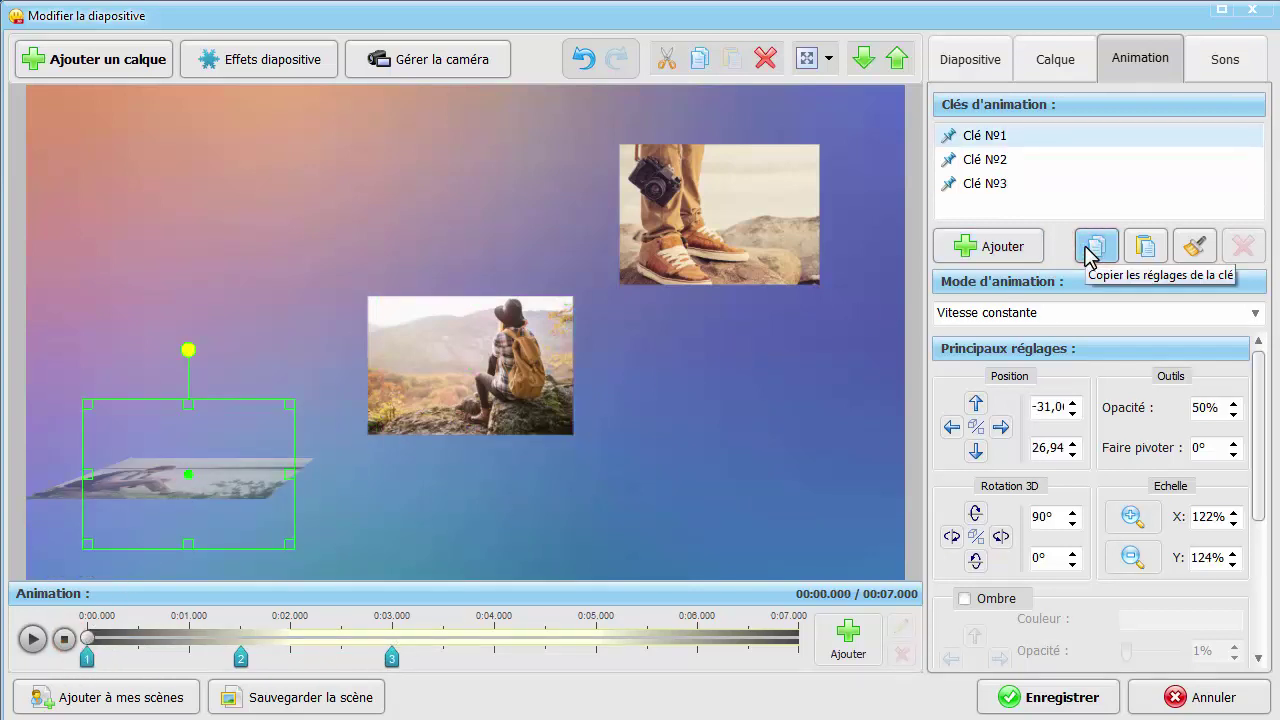
left_click(512, 378)
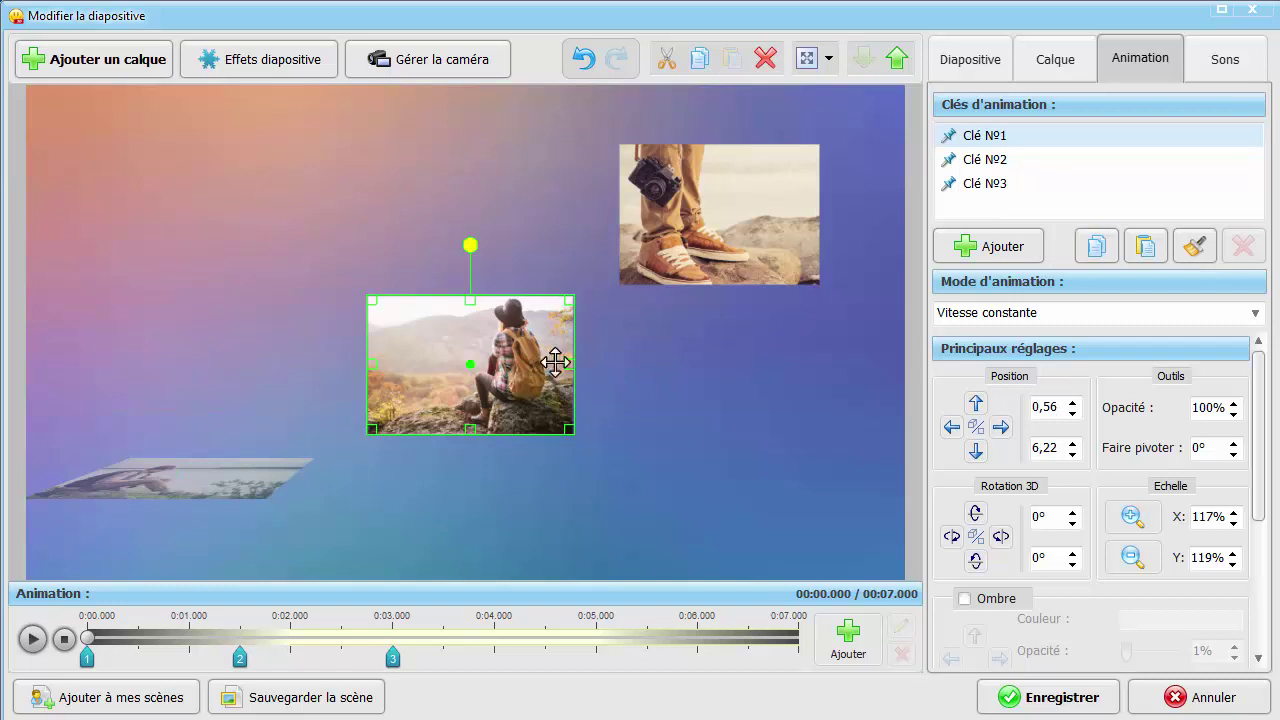
left_click(1136, 248)
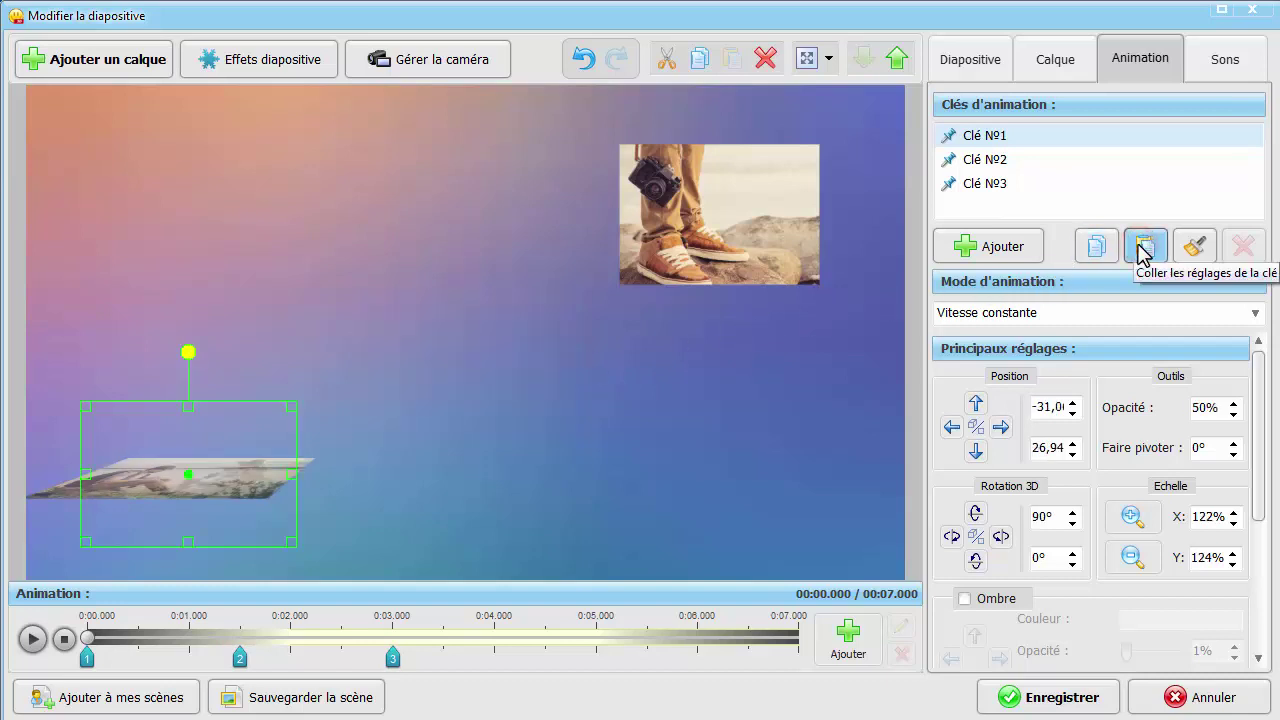
Step: Reset the middle photo's first-key position, copy the seated man photo's second-key settings to its second key, and reset that position too
left_click(976, 428)
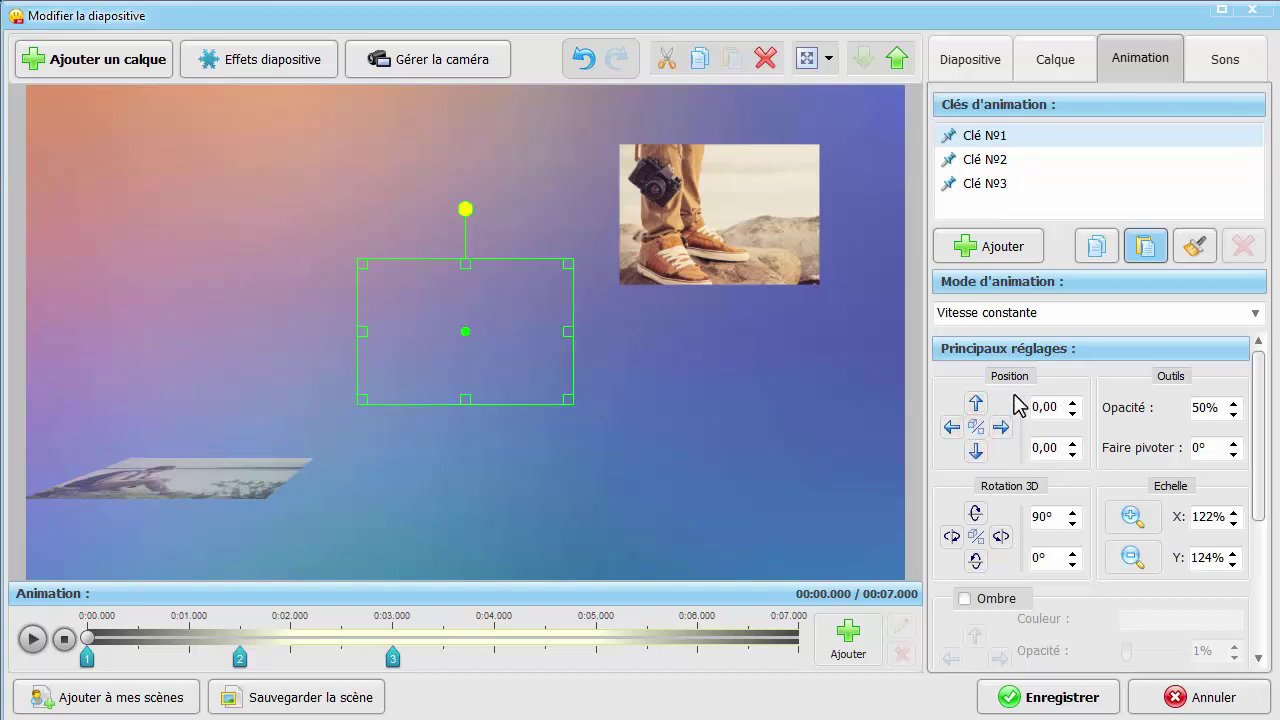
left_click(1000, 162)
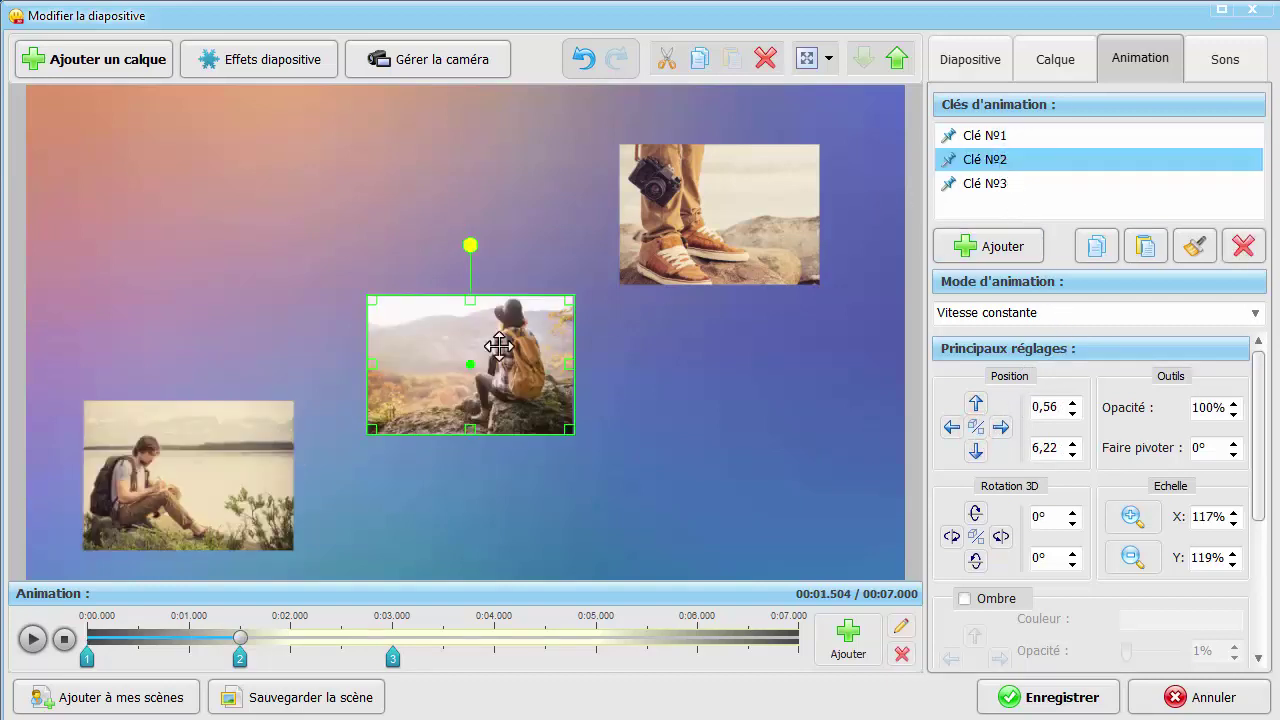
left_click(231, 476)
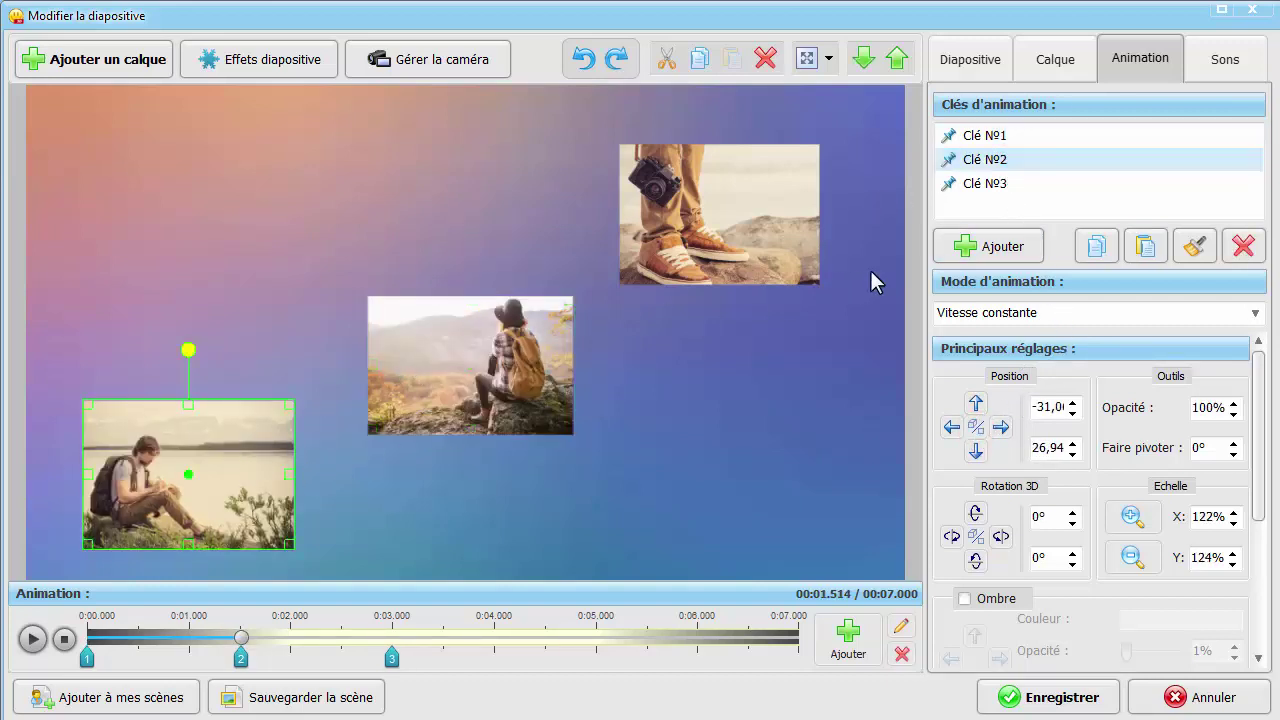
left_click(1090, 250)
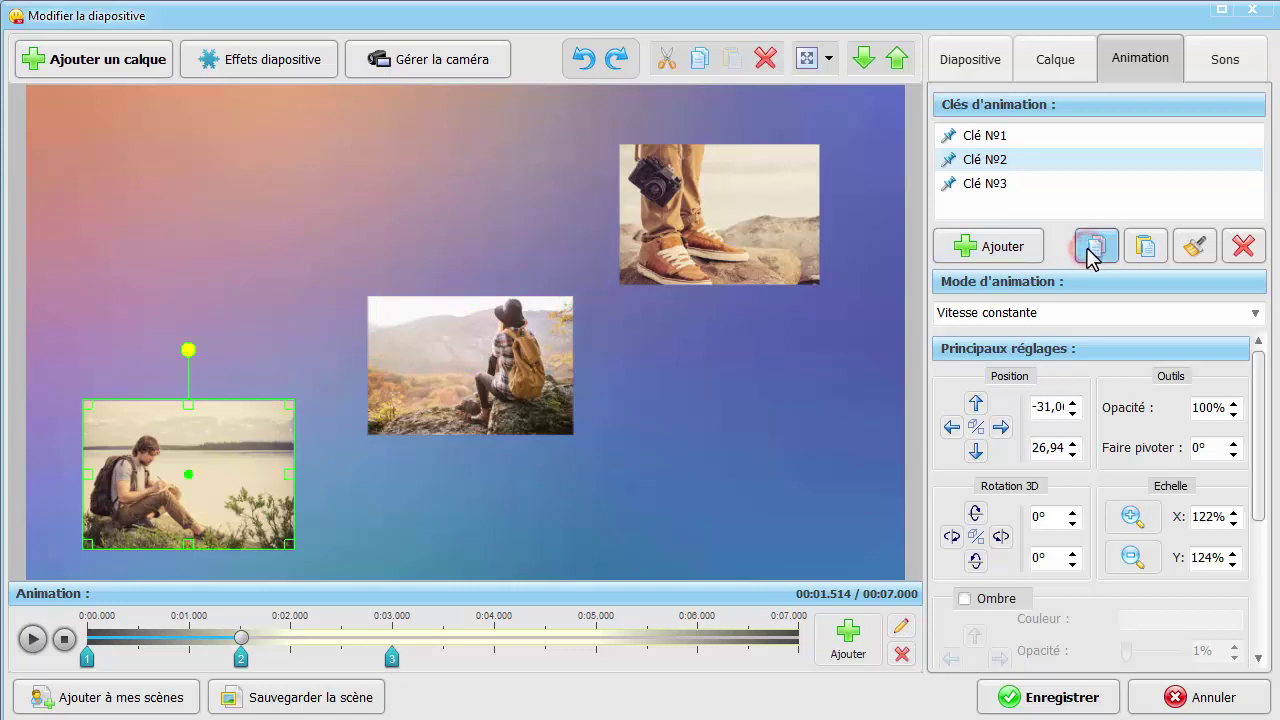
left_click(460, 377)
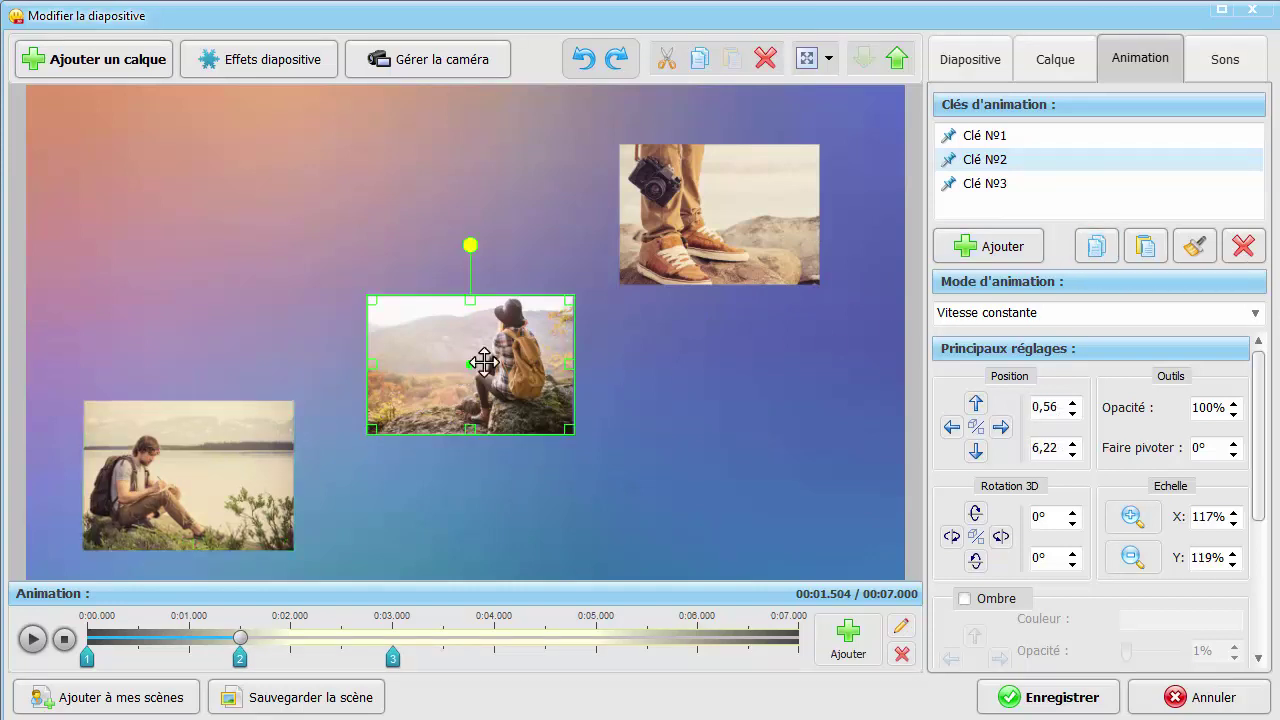
left_click(1145, 247)
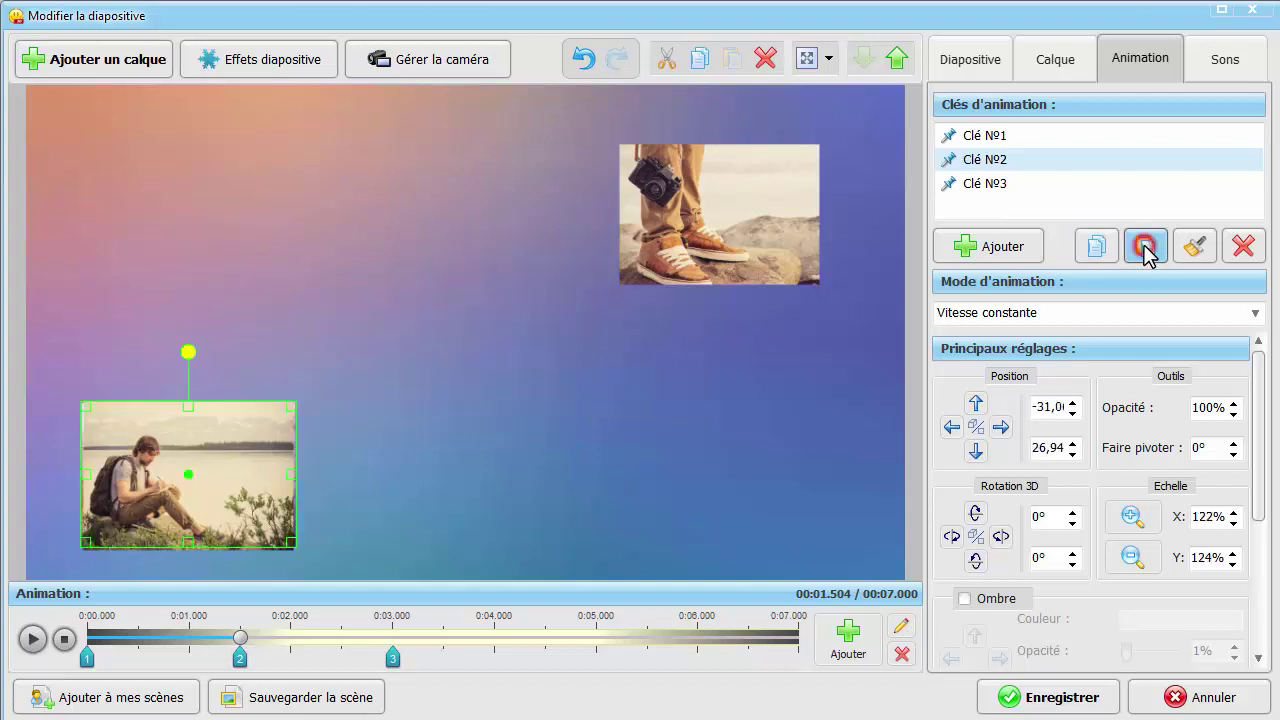
left_click(973, 430)
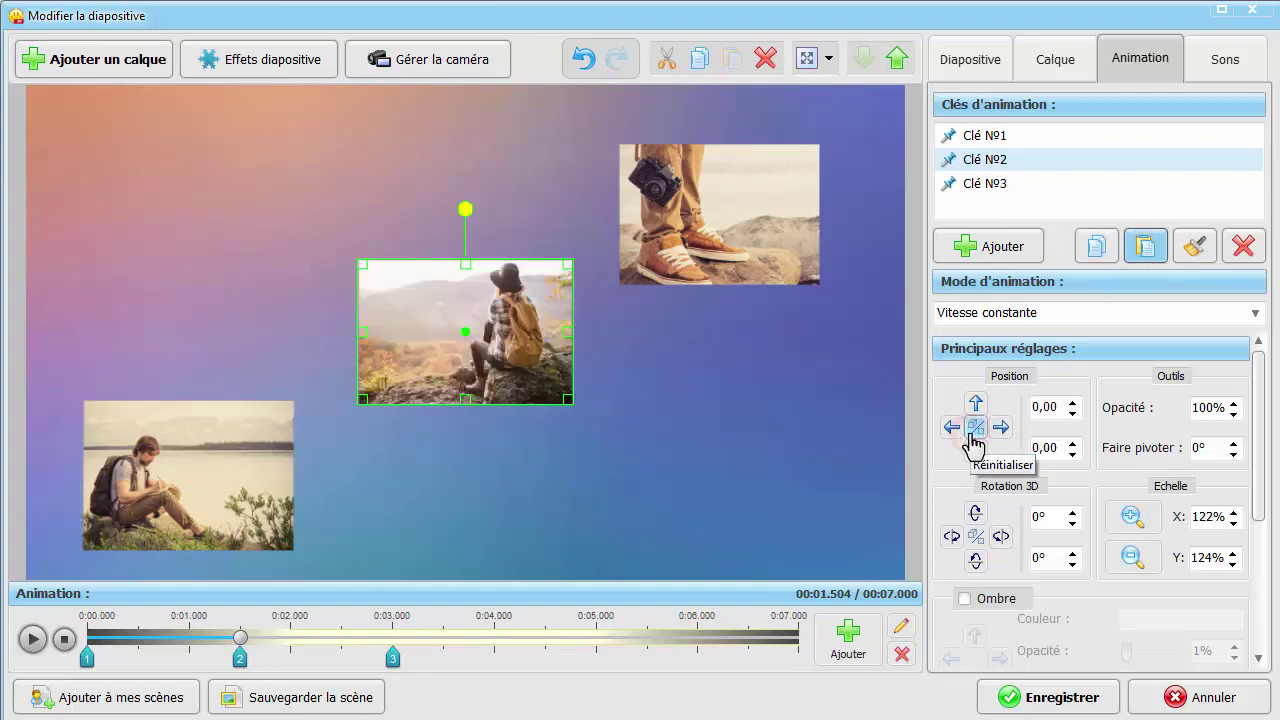
Step: Copy the seated man photo's third-key settings to the middle photo's third key, reset its position, and play the slide's animation
left_click(978, 185)
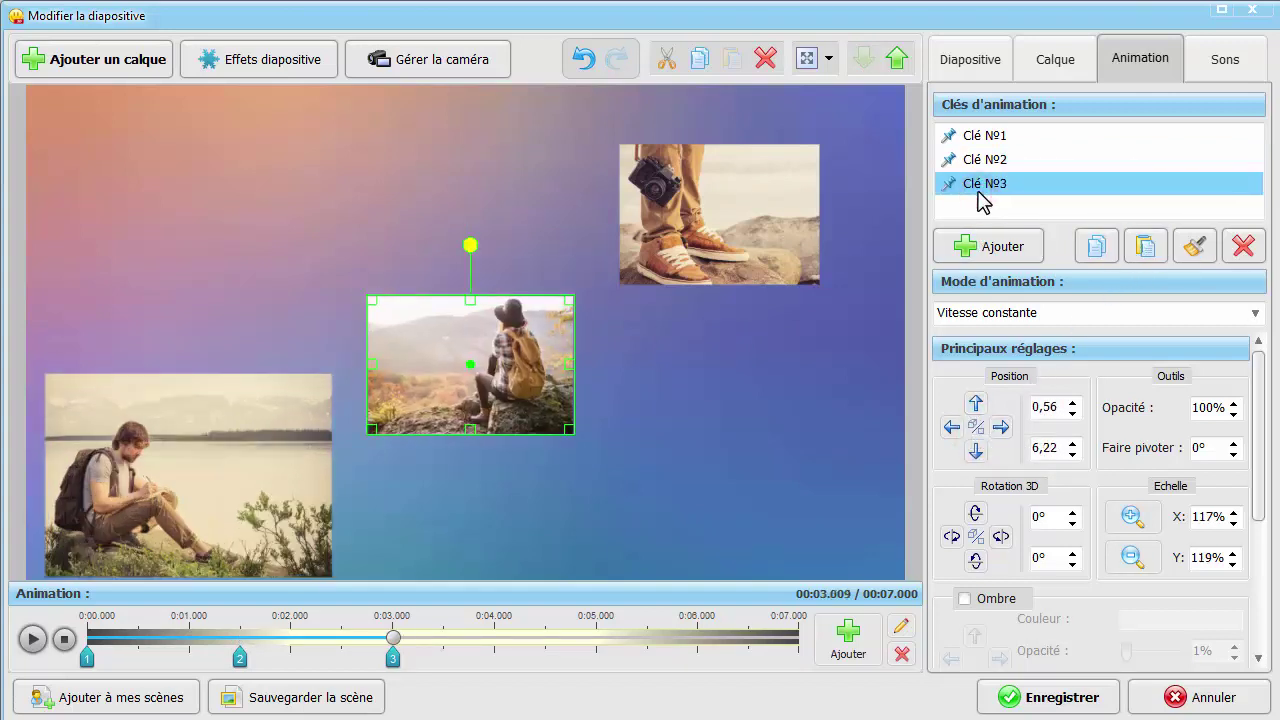
left_click(236, 466)
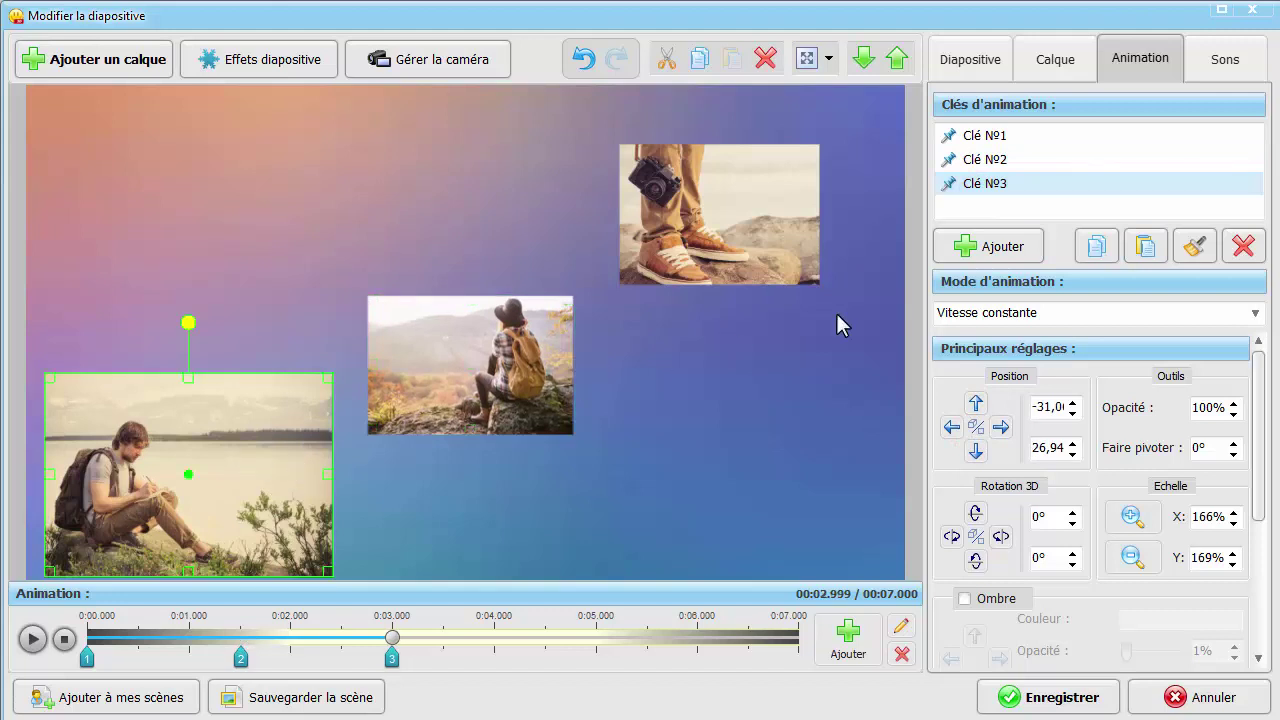
left_click(503, 377)
left_click(1145, 246)
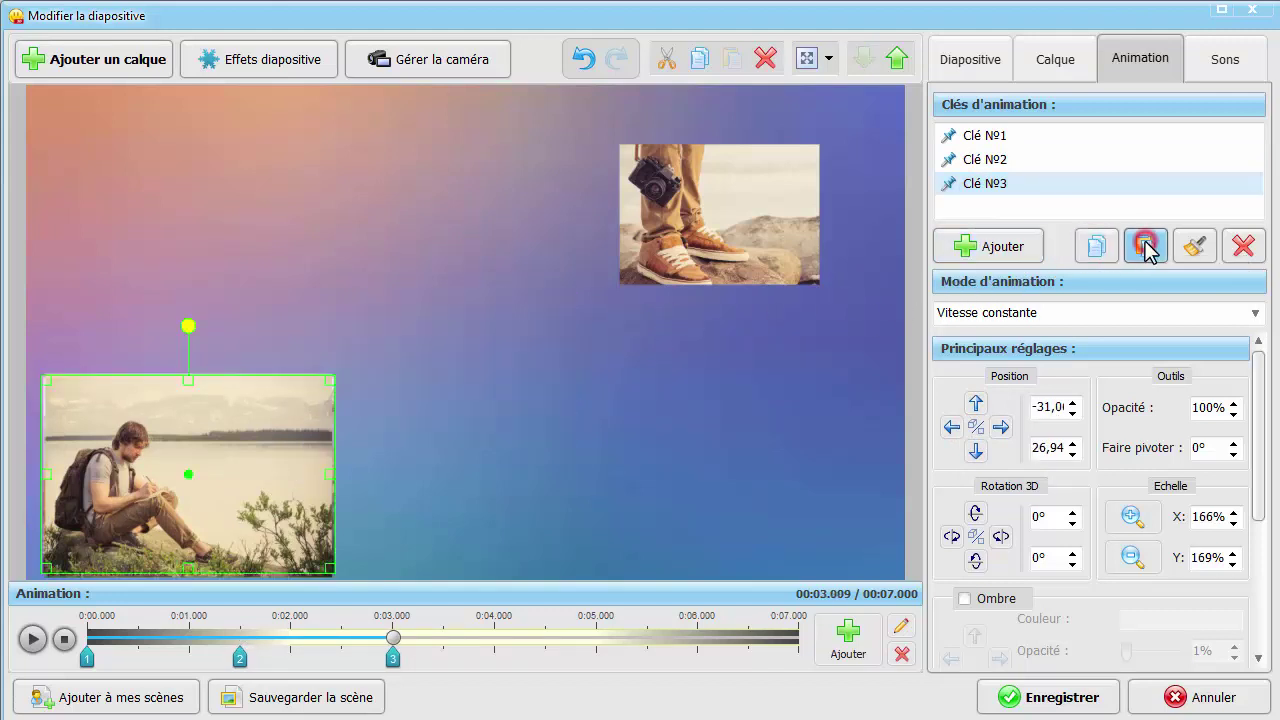
left_click(976, 427)
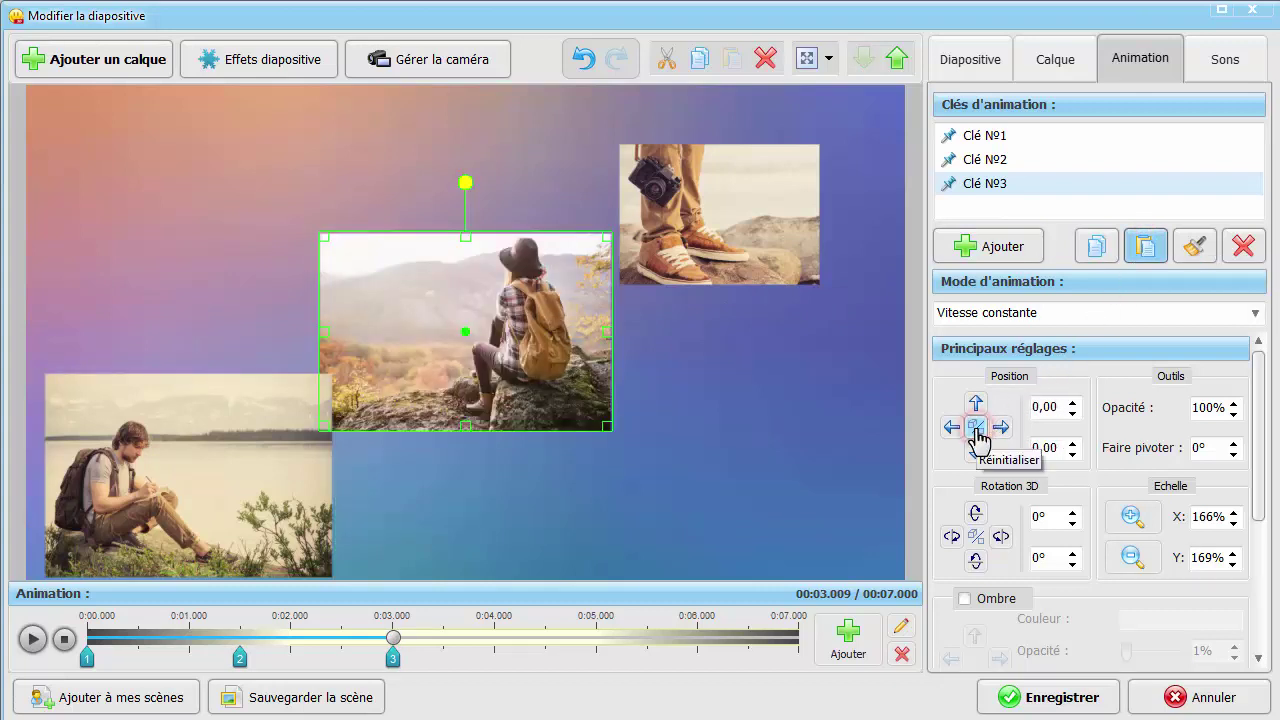
left_click(33, 639)
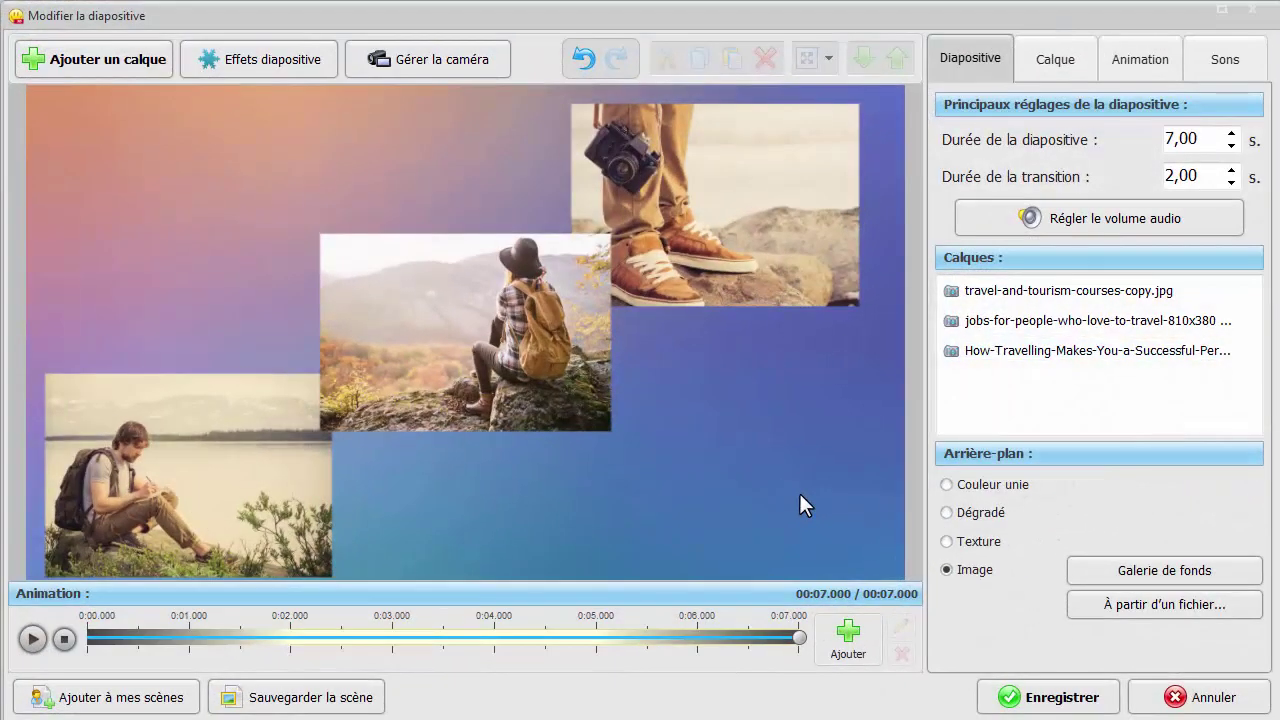
left_click(33, 639)
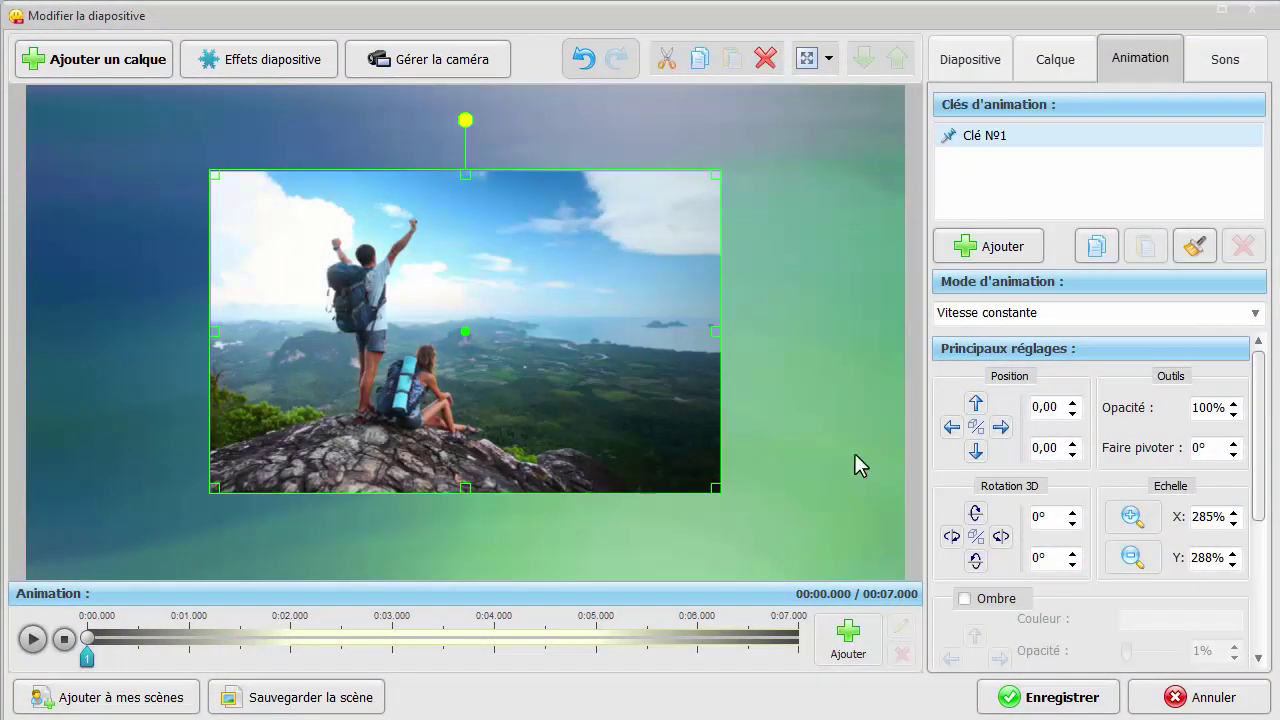
Step: Add a second animation key to the hikers photo and place it at about 3.02 s
left_click(1025, 246)
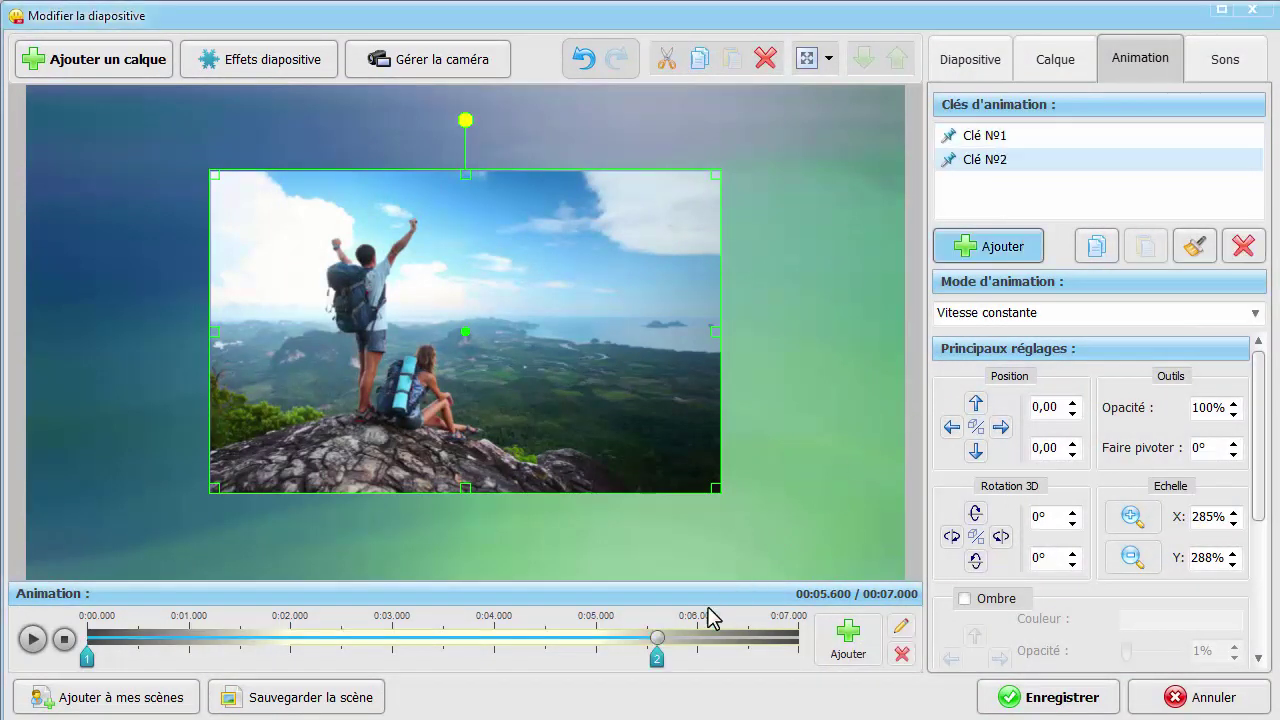
left_click_drag(657, 660, 396, 660)
Step: Move the hikers photo off the slide in its first key, to position -88 by -76, and play the animation
left_click(987, 137)
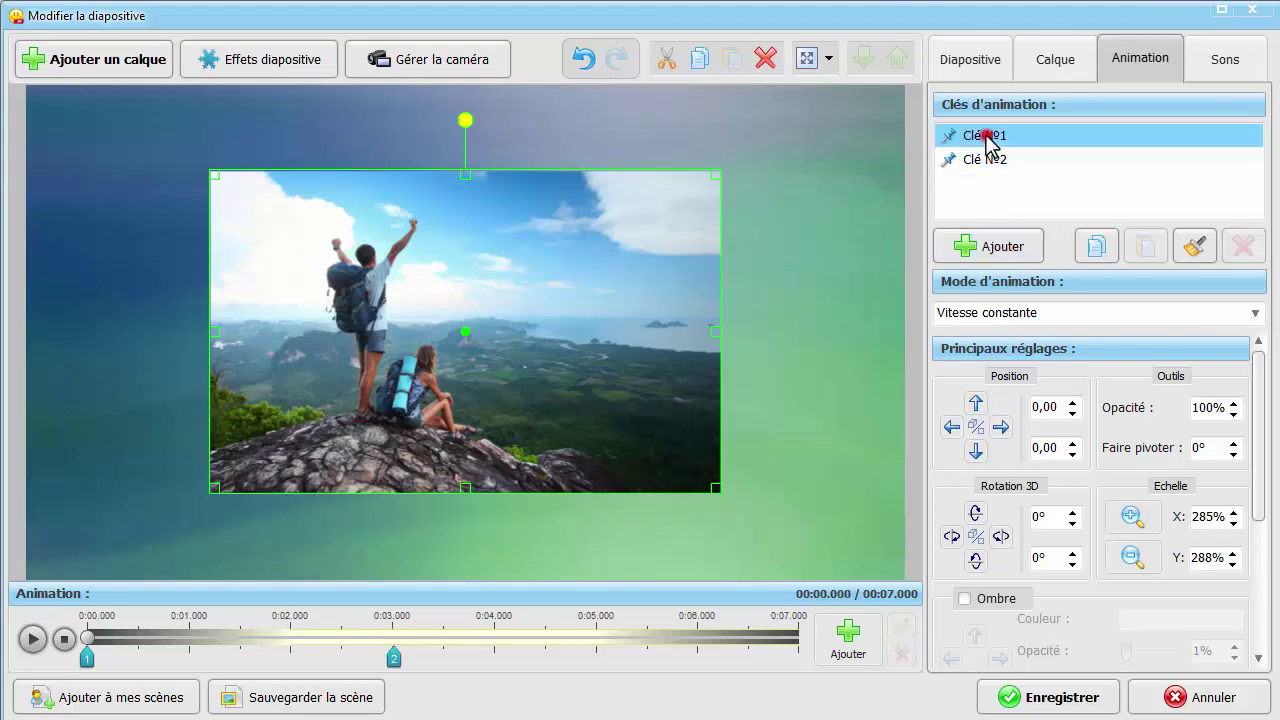
left_click(975, 403)
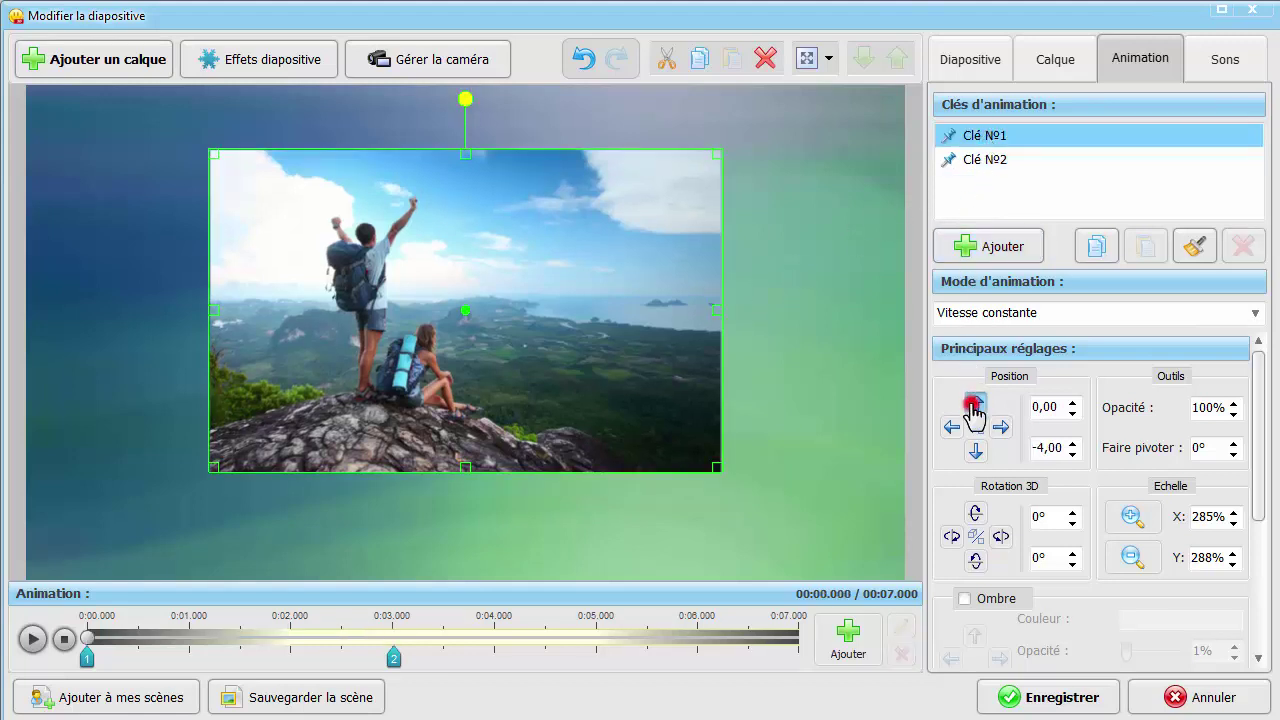
left_click(950, 427)
left_click(950, 427)
left_click(975, 403)
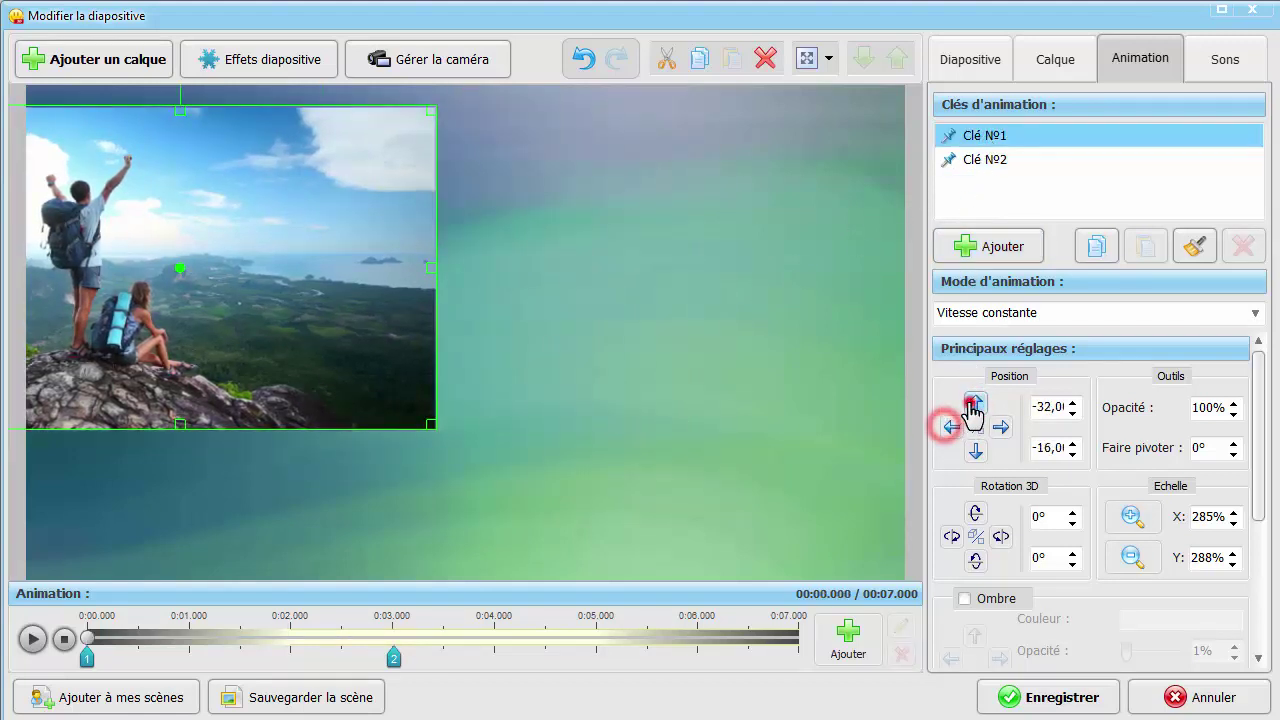
left_click(975, 403)
left_click(975, 403)
left_click(975, 403)
left_click(950, 427)
left_click(950, 427)
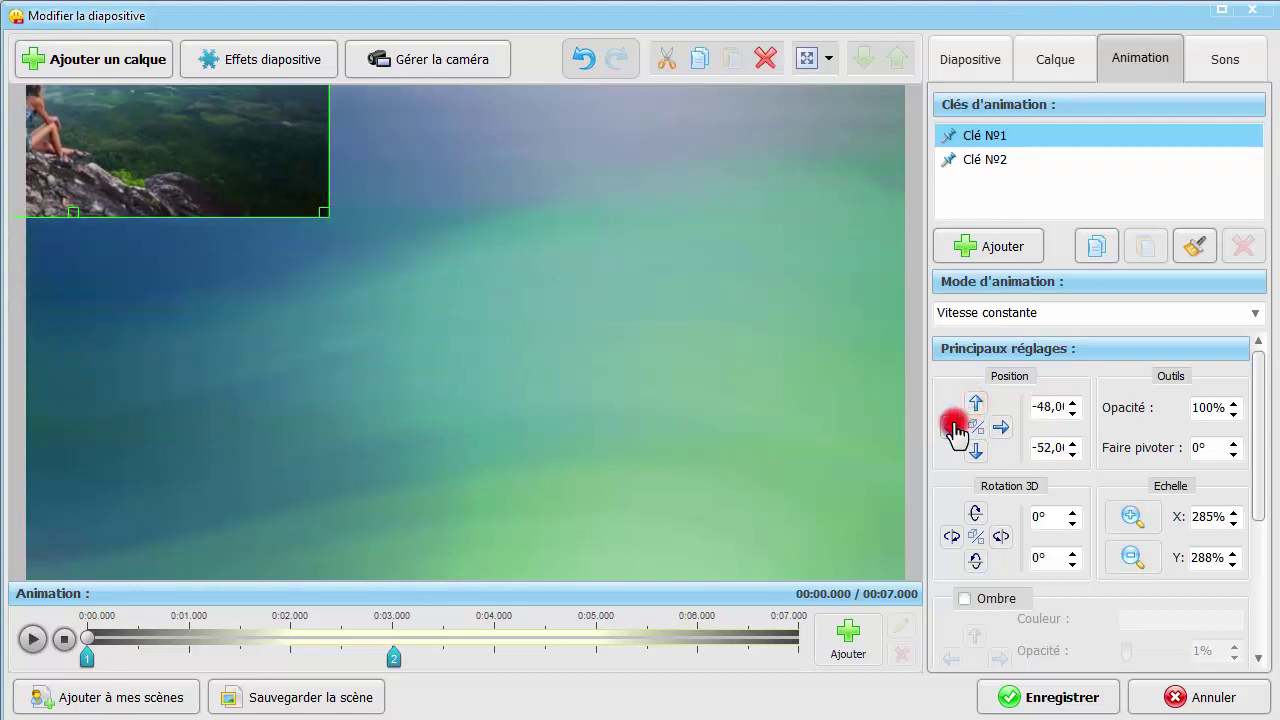
left_click(950, 427)
left_click(950, 427)
left_click(950, 427)
left_click(975, 403)
left_click(975, 403)
left_click(975, 403)
left_click(975, 403)
left_click(975, 403)
left_click(975, 403)
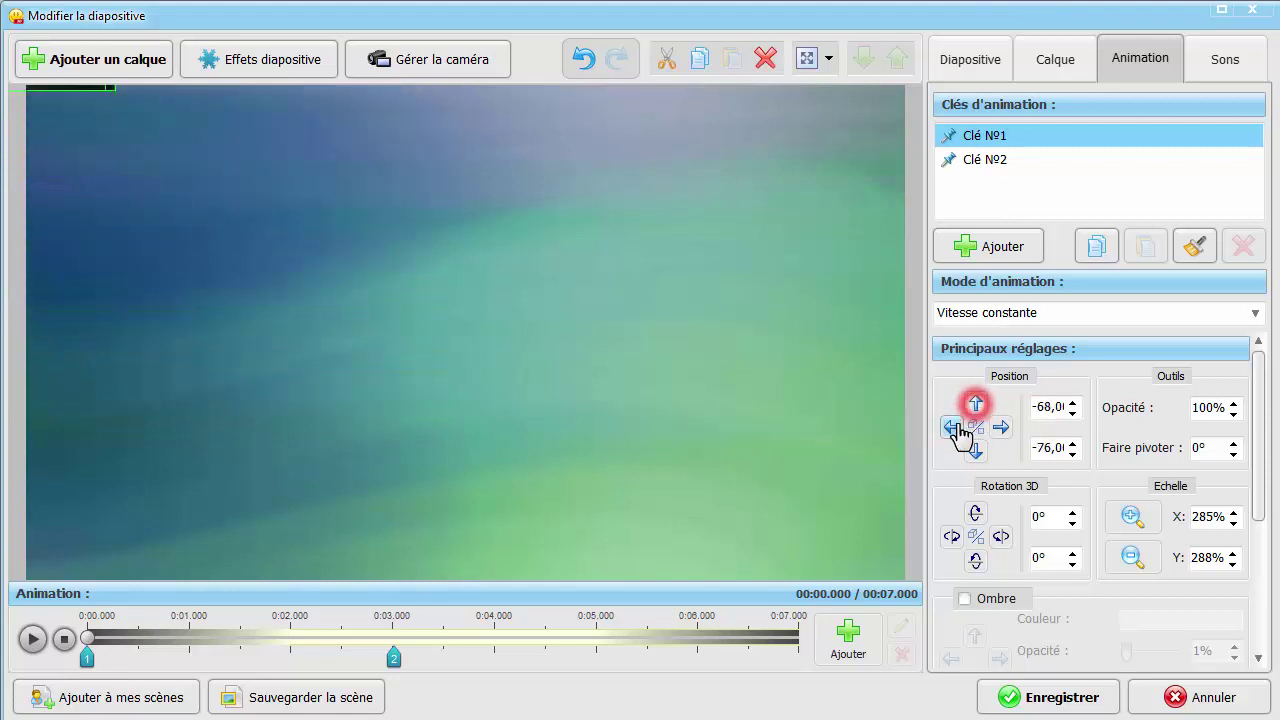
left_click(952, 427)
left_click(952, 427)
left_click(952, 427)
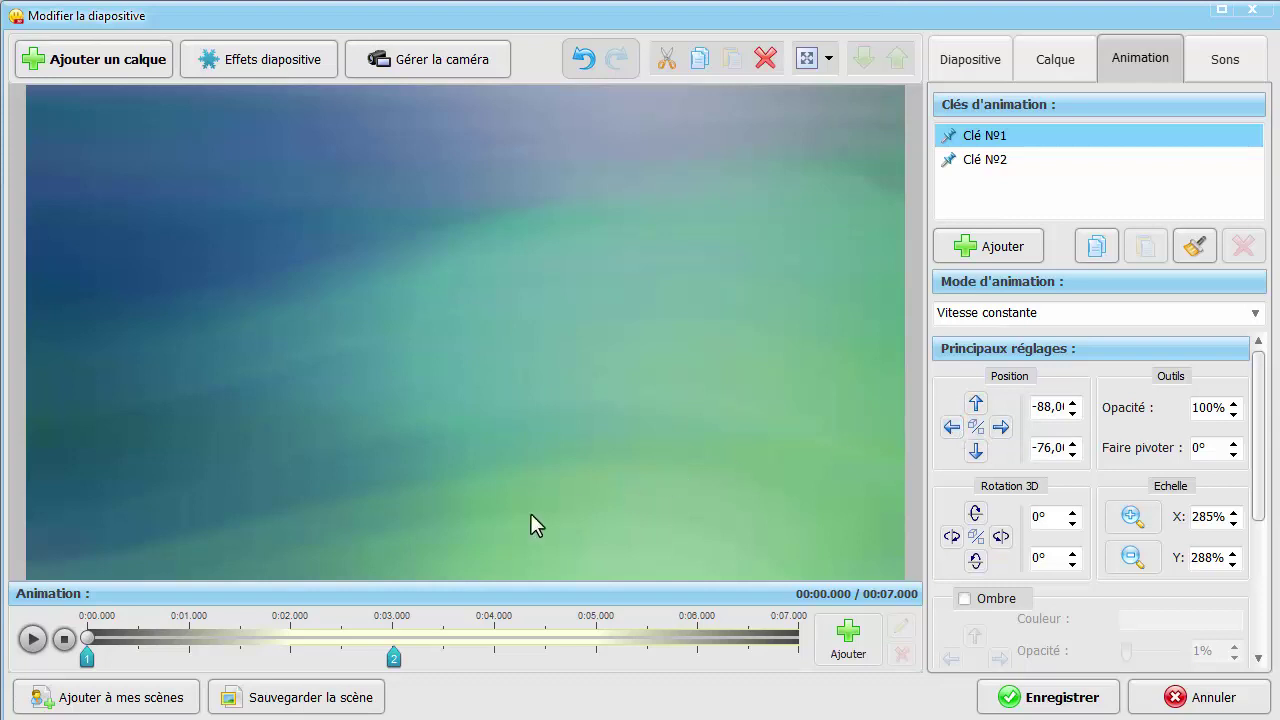
left_click(32, 640)
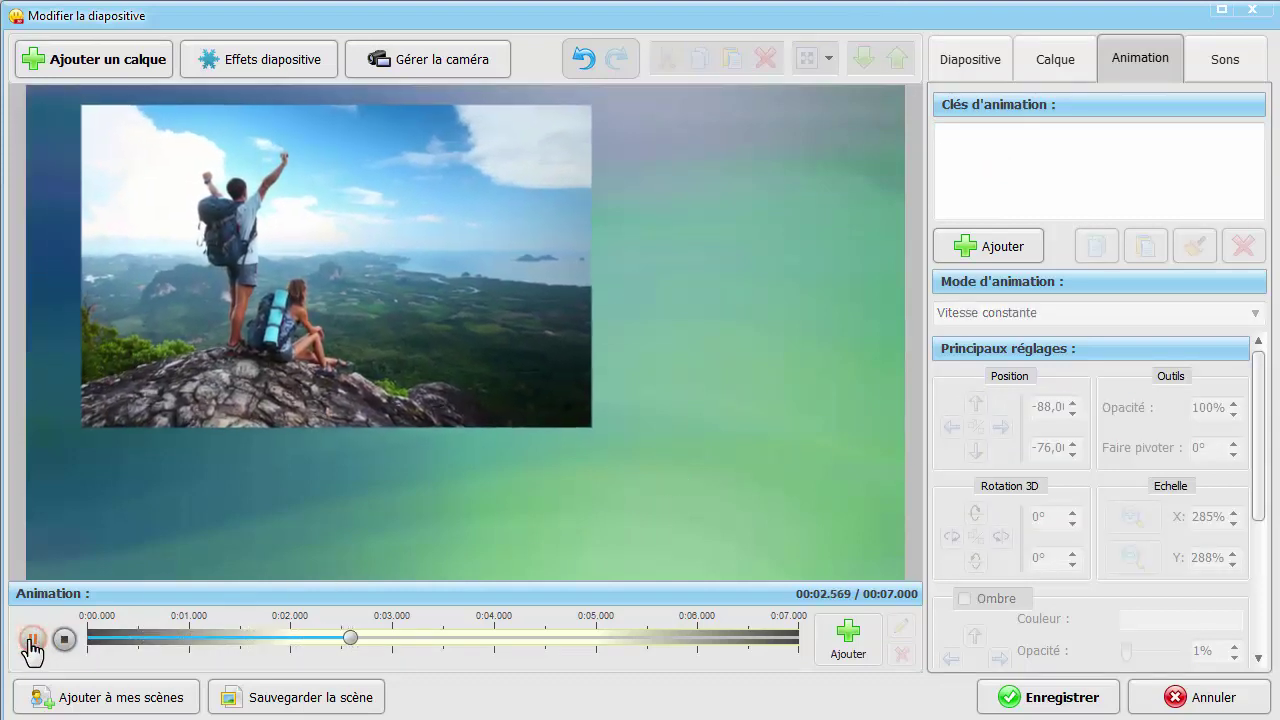
left_click(32, 640)
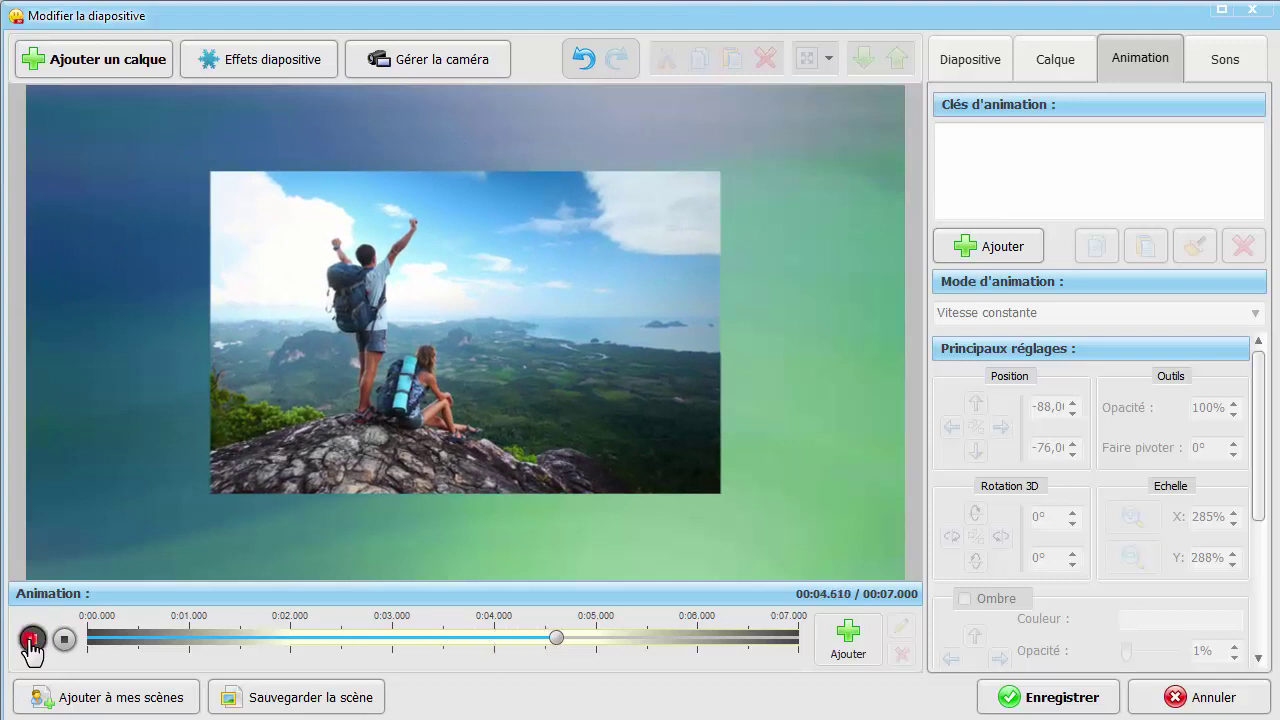
Step: Set the animation mode of the hikers photo's second key to Adouci and play the animation from the start
left_click(472, 408)
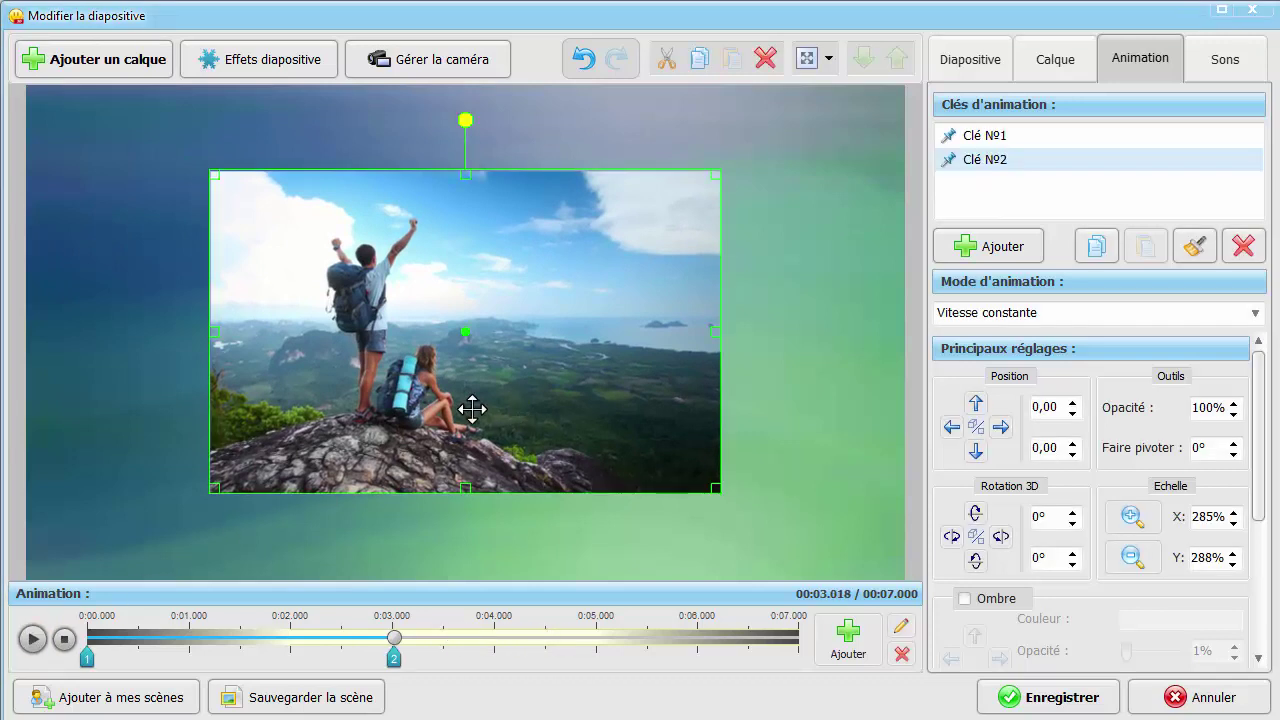
left_click(1253, 314)
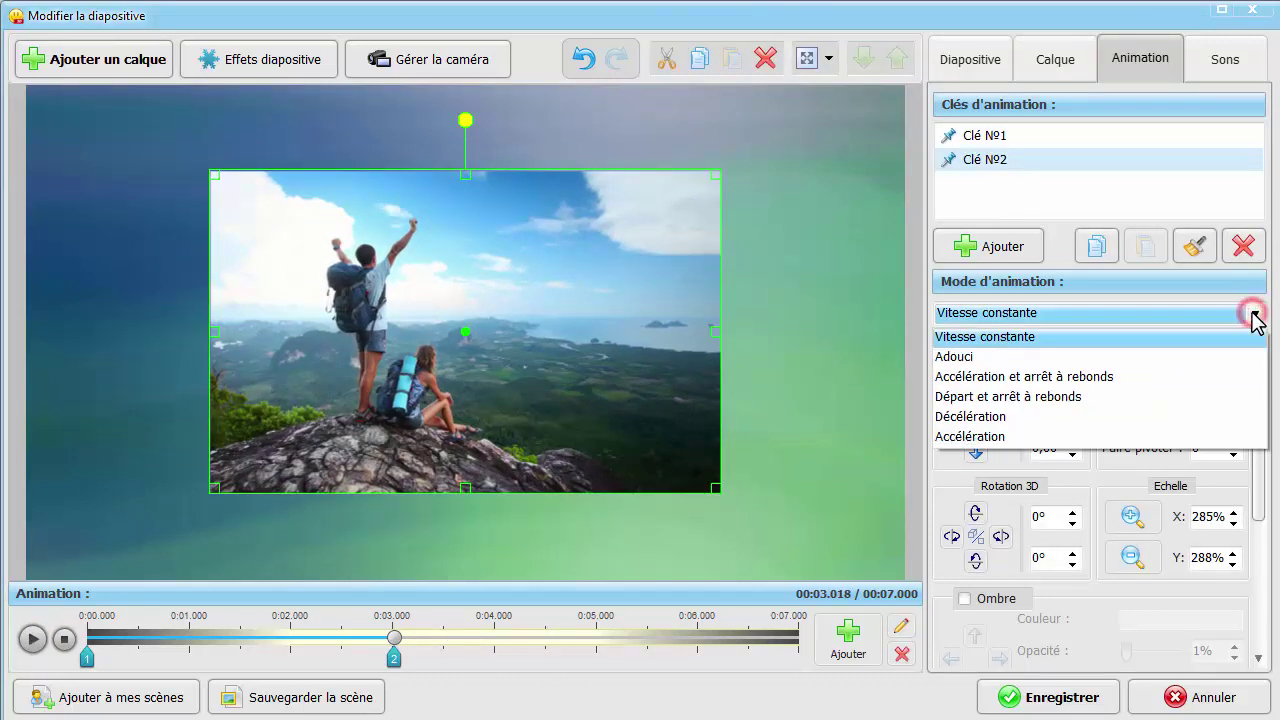
left_click(1198, 360)
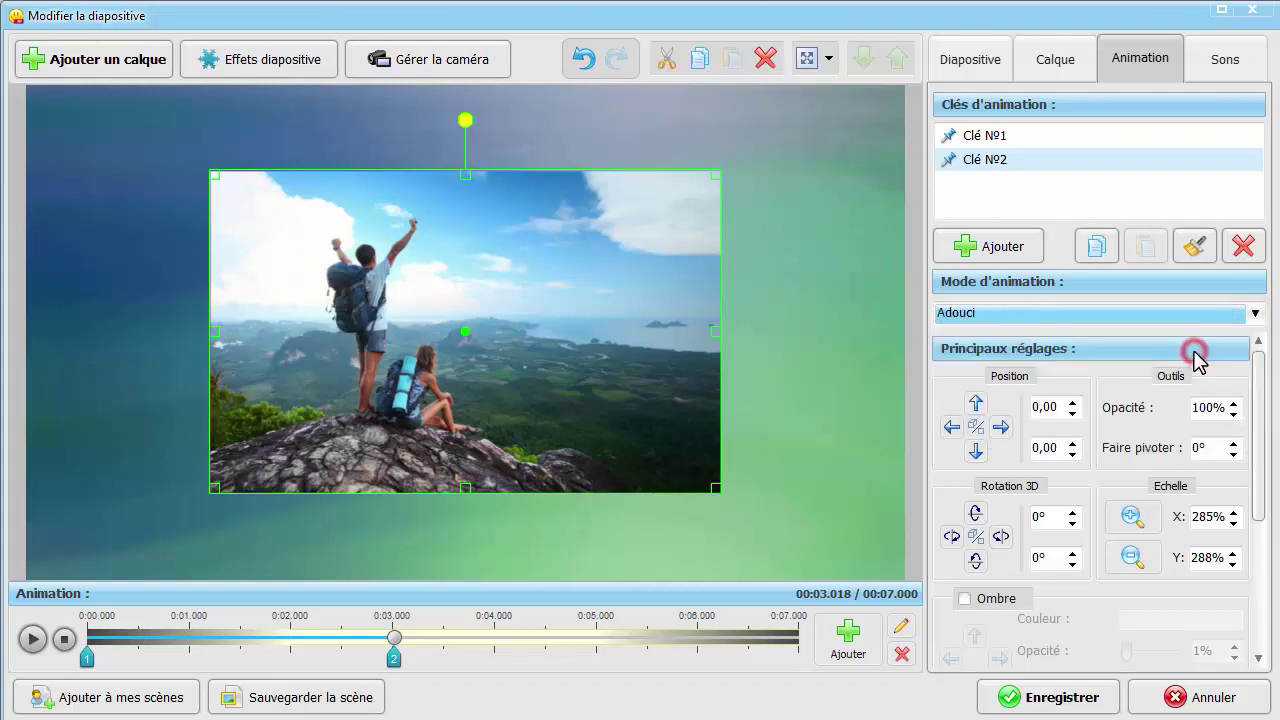
left_click(64, 638)
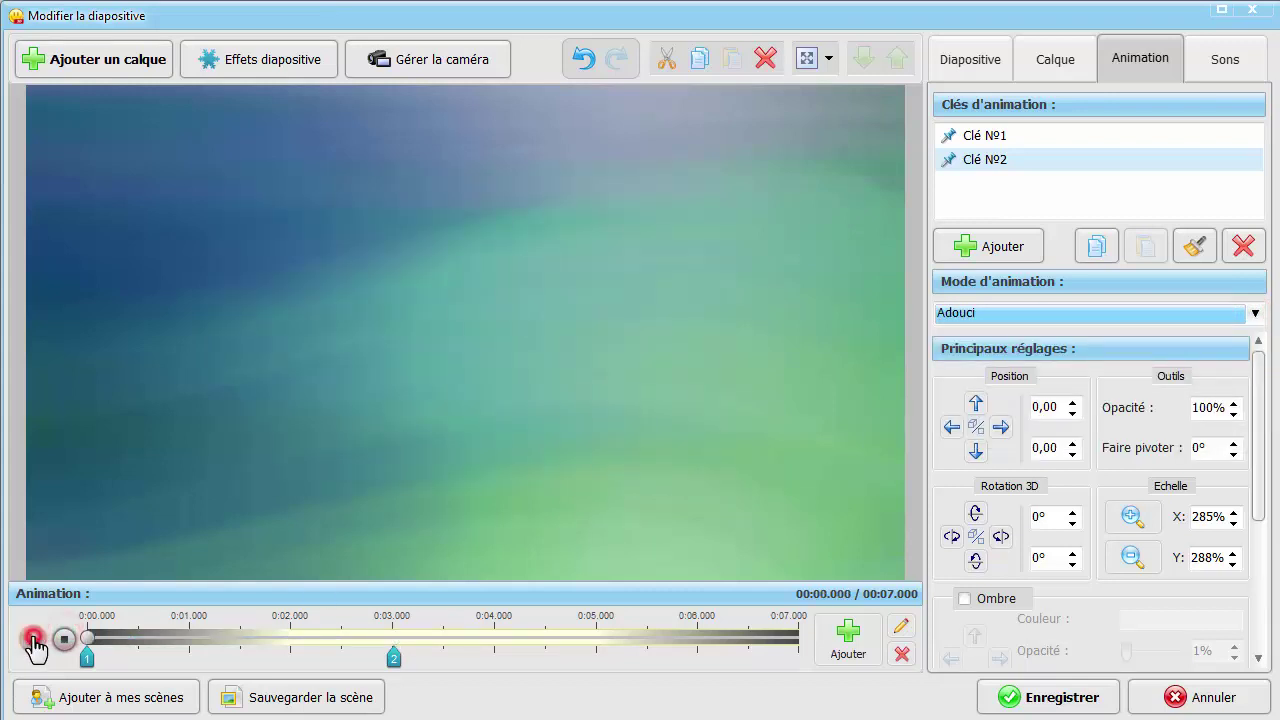
left_click(32, 638)
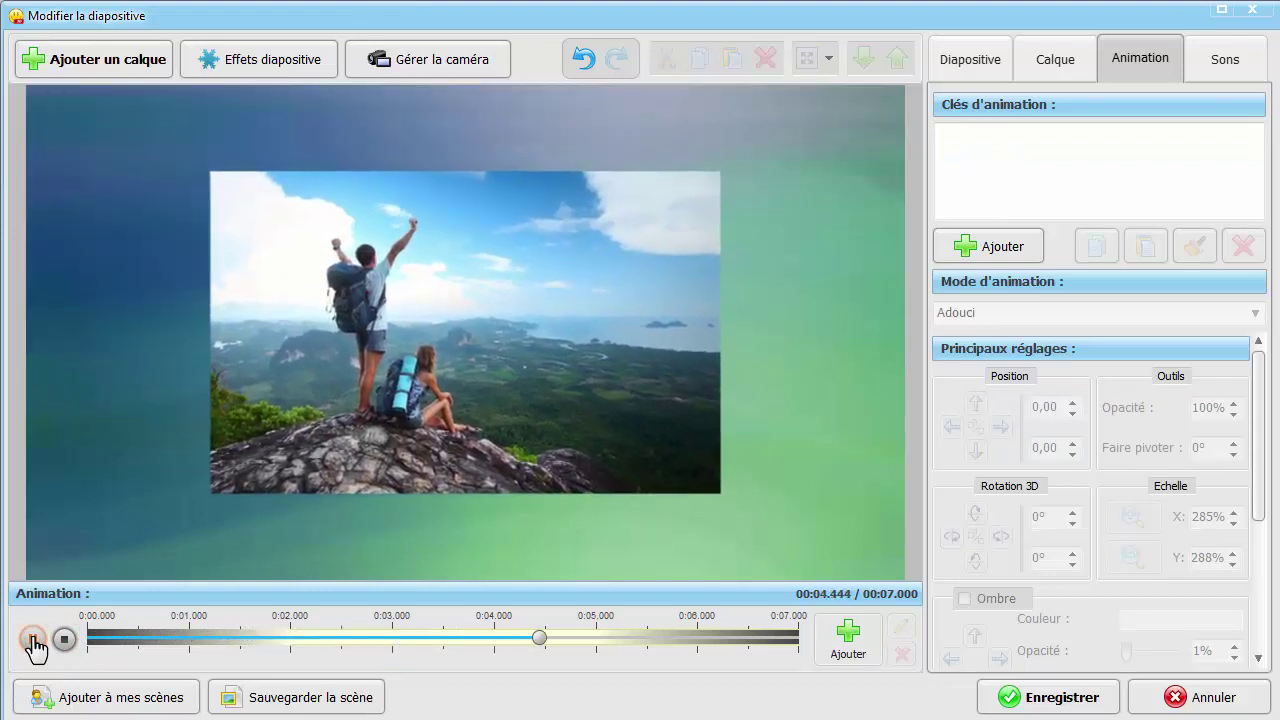
left_click(33, 639)
Step: Set the animation mode of the hikers photo's second key to Accélération et arrêt à rebonds and play the animation from the start
left_click(503, 431)
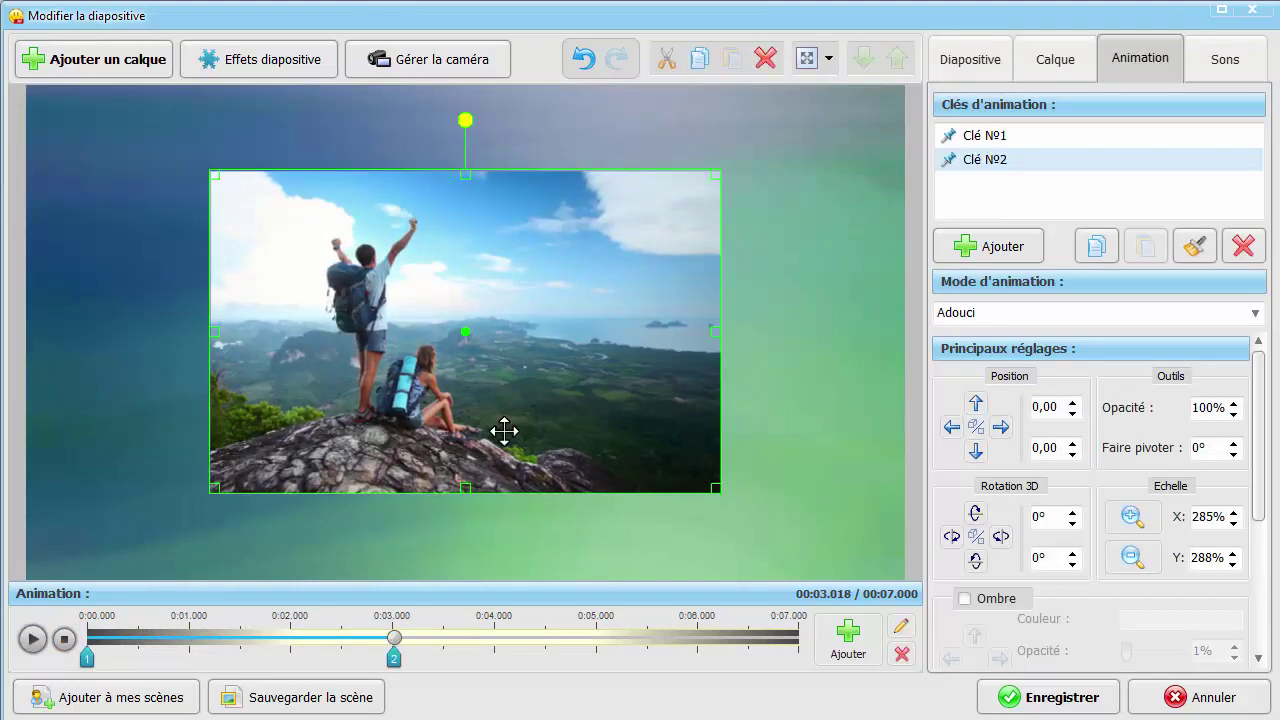
left_click(1254, 318)
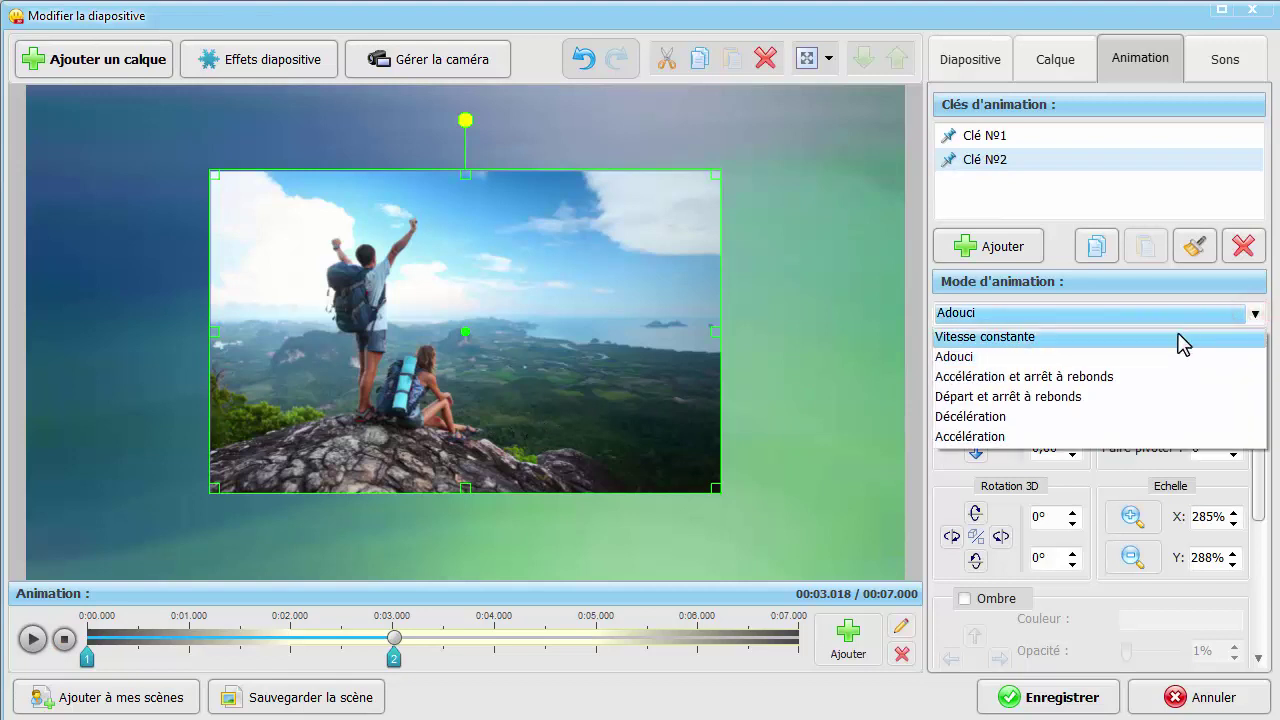
left_click(1125, 379)
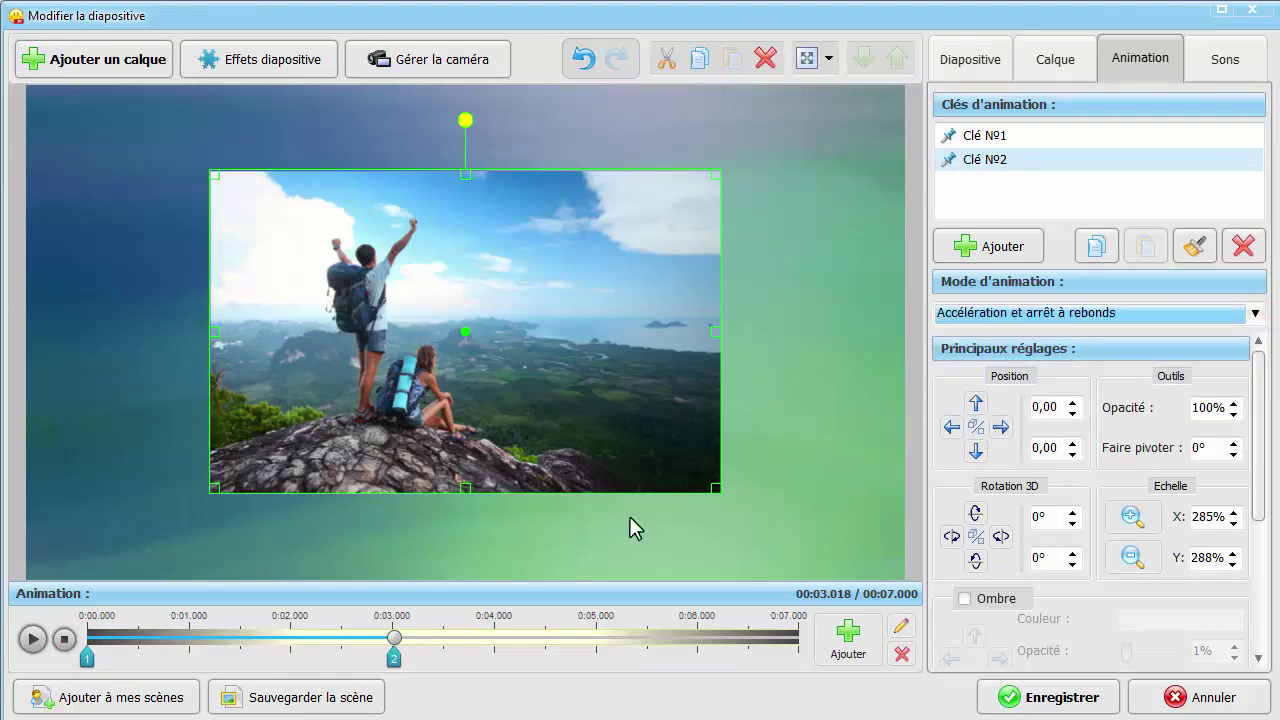
left_click(64, 640)
left_click(33, 639)
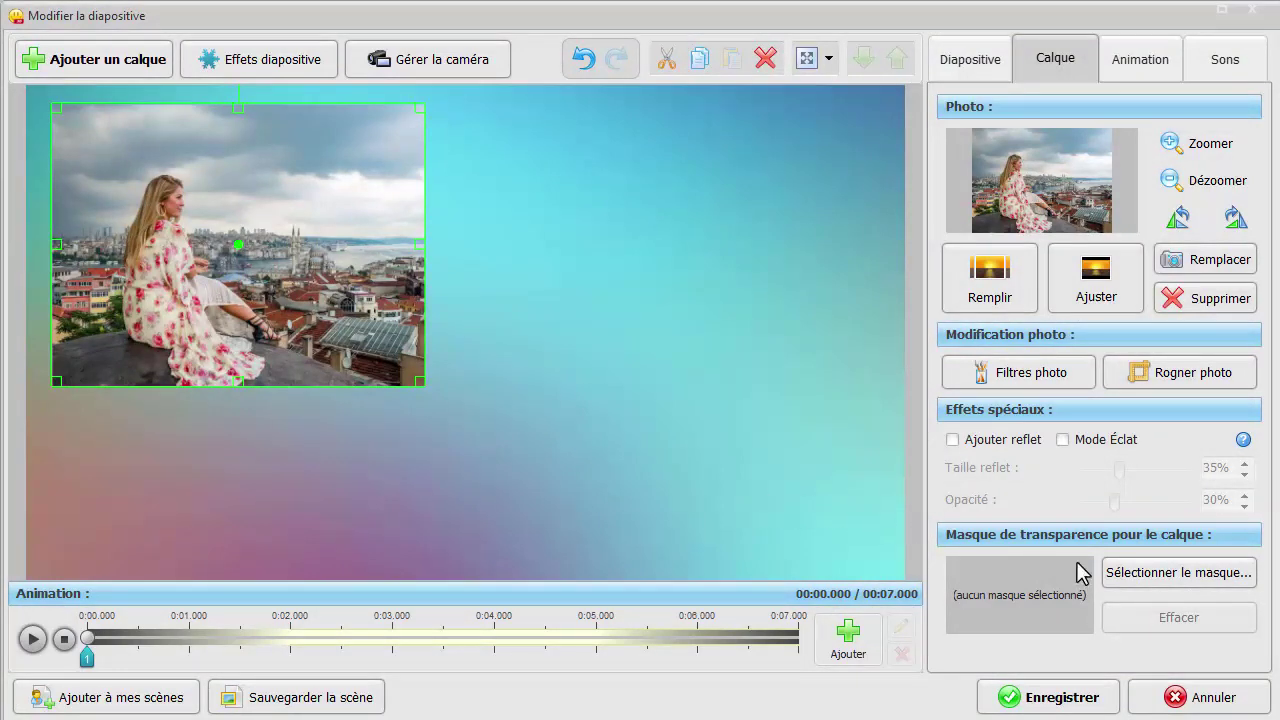
Step: Apply the white circle transparency mask from the gallery to the photo of the woman overlooking the city
left_click(1163, 585)
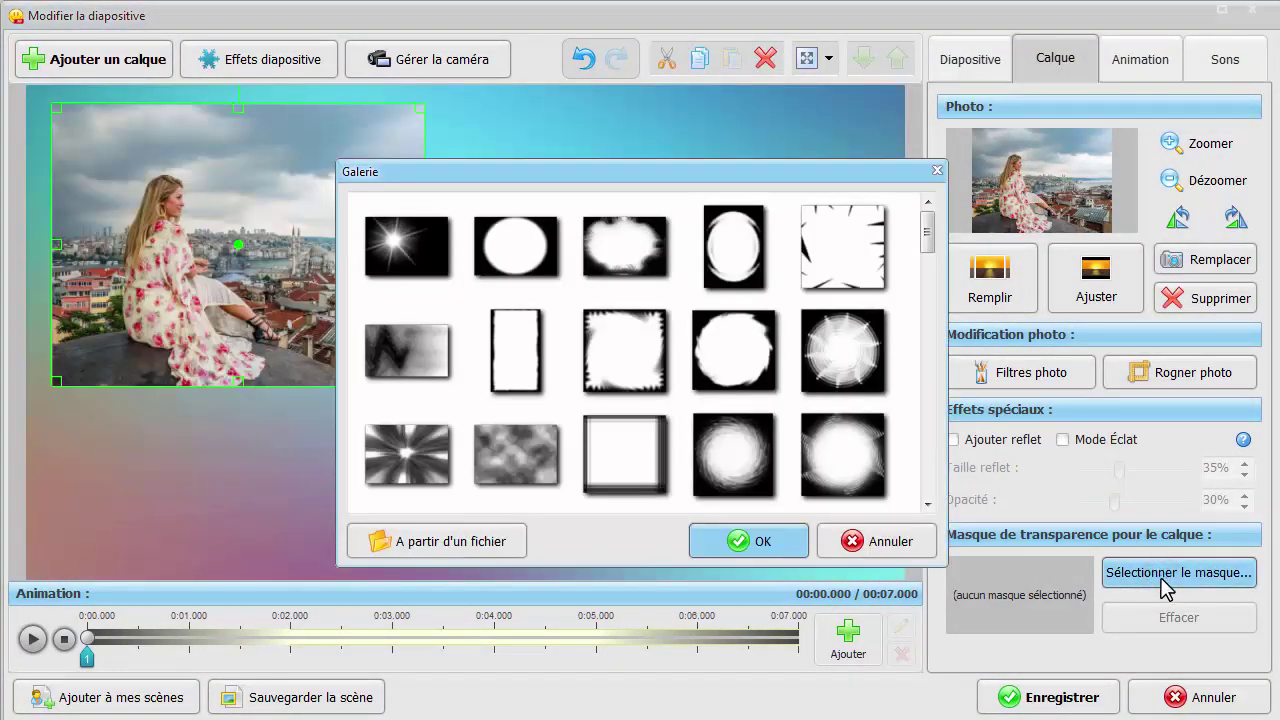
left_click_drag(934, 237, 960, 229)
left_click(520, 252)
left_click(757, 545)
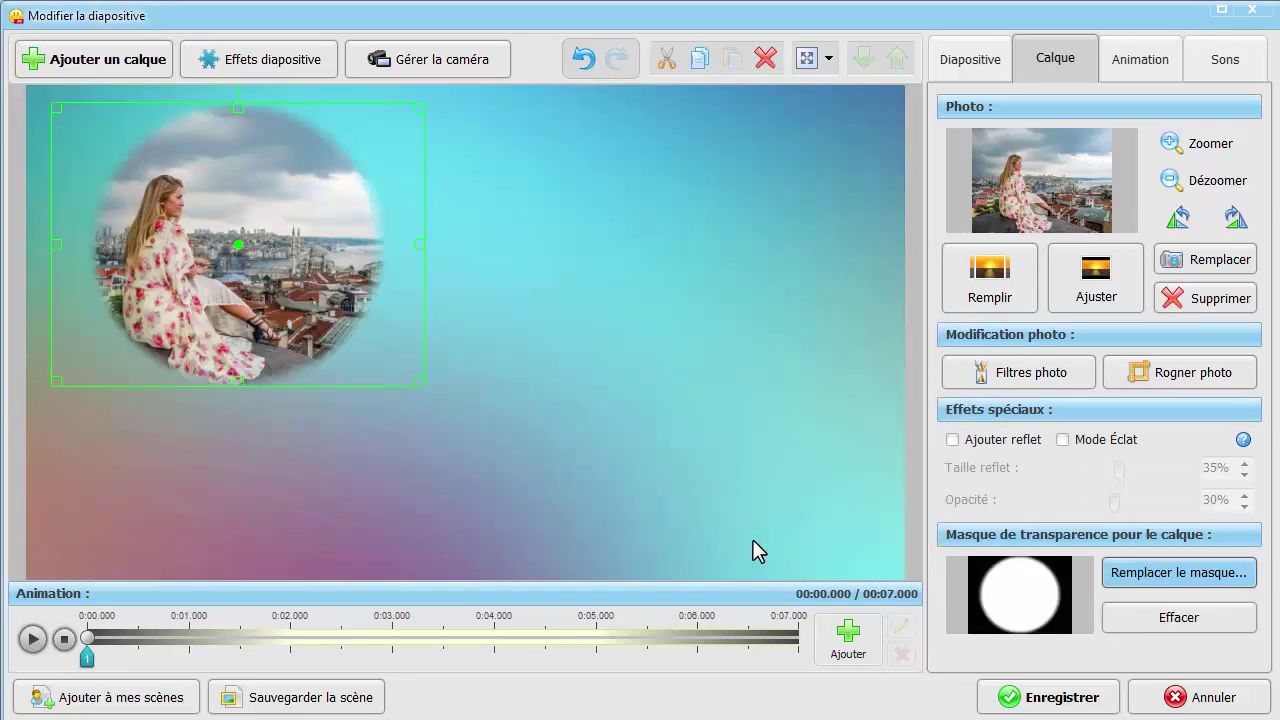
Step: In the first animation key, shrink the circle mask to 79% in both directions and shift its horizontal position to 35%
left_click(1136, 62)
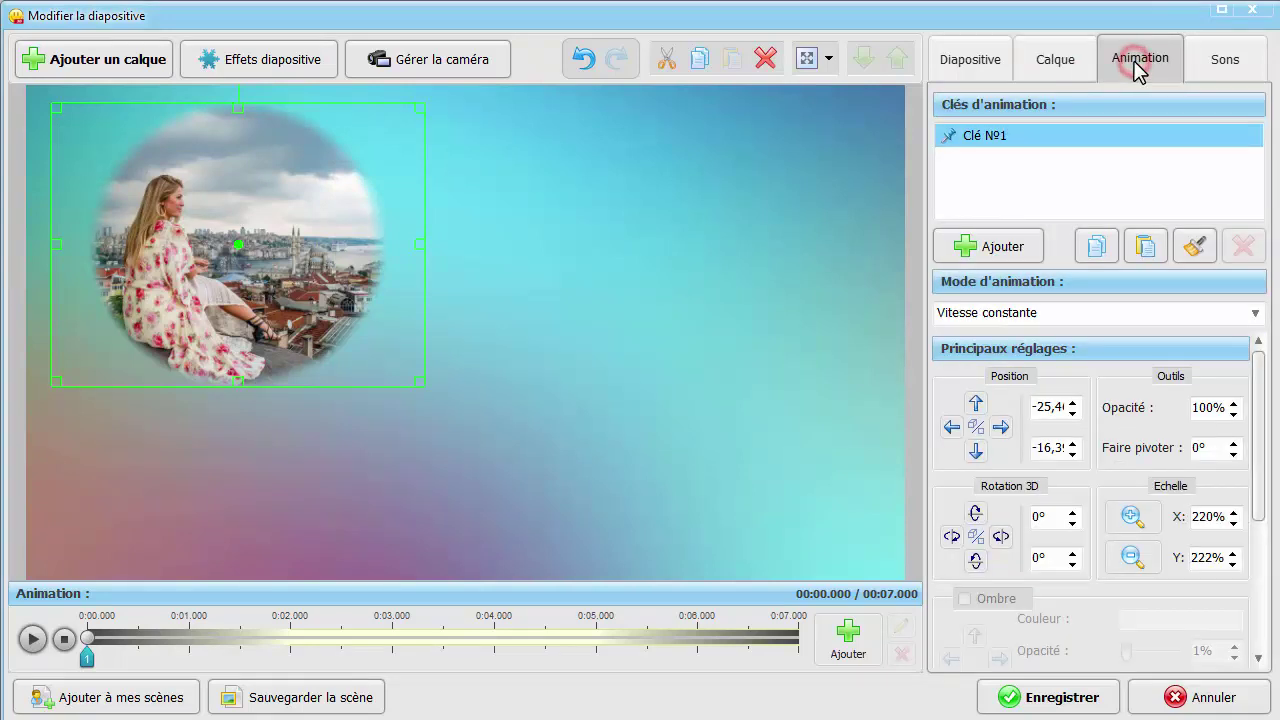
left_click_drag(1255, 410, 1257, 530)
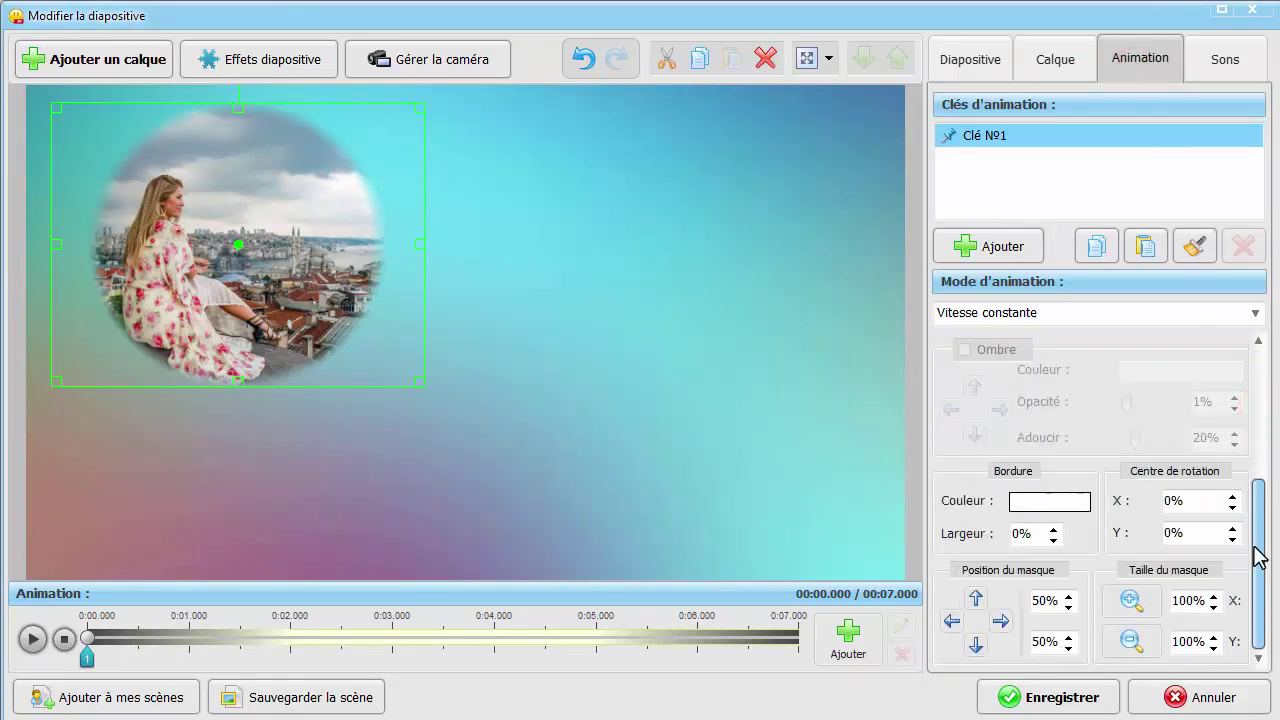
left_click(1133, 640)
left_click(1133, 640)
left_click(1133, 640)
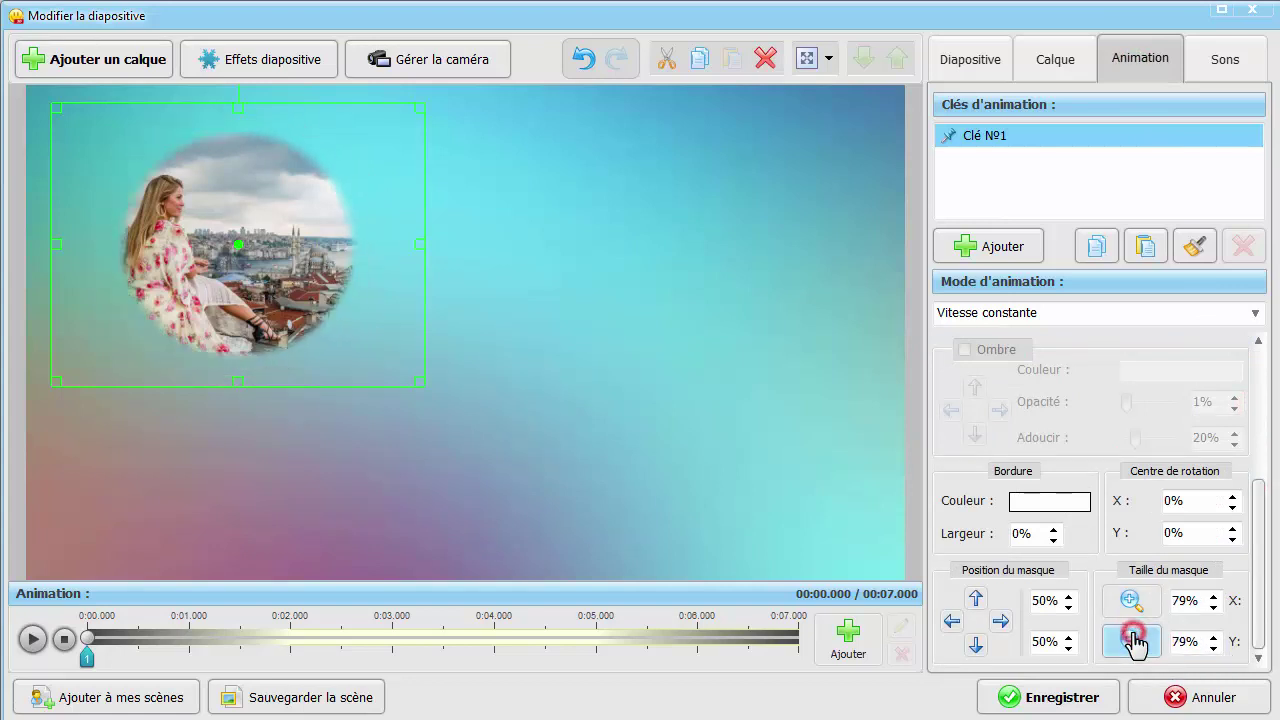
left_click(953, 622)
left_click(953, 622)
left_click(953, 622)
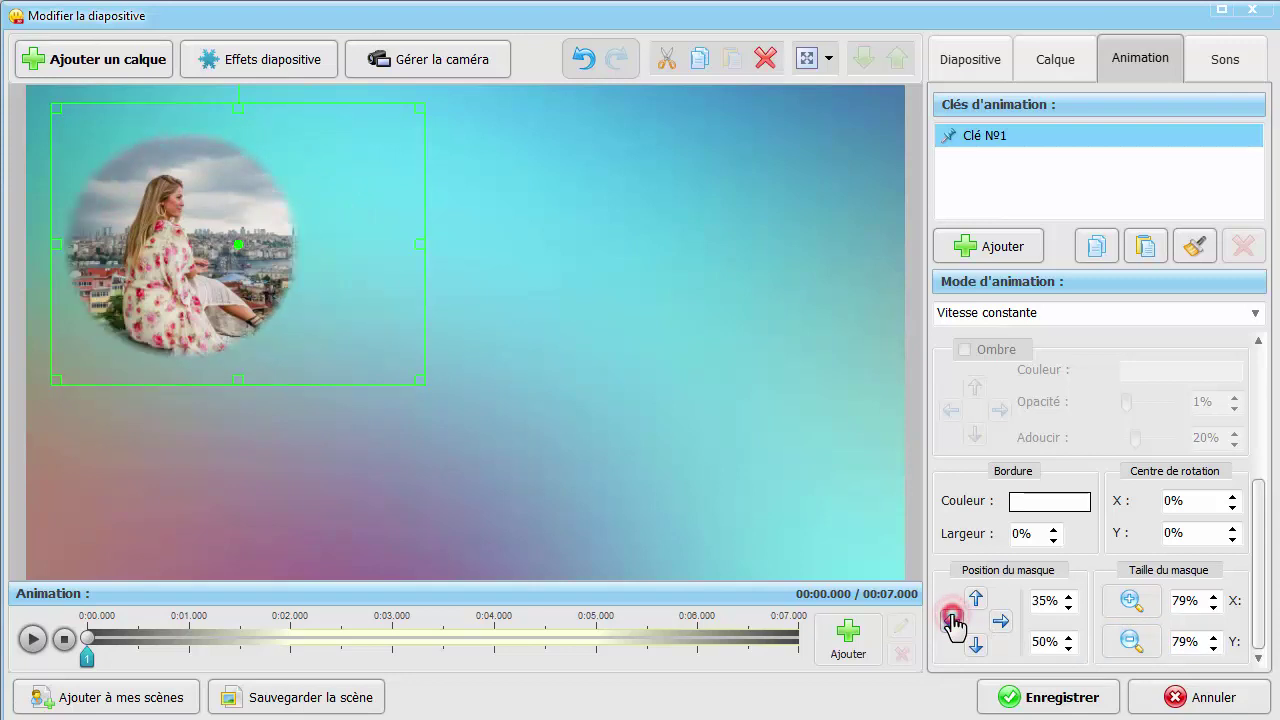
Step: Add a second animation key at about 4.5 seconds and move the masked photo to the slide's lower-right area
left_click(1012, 250)
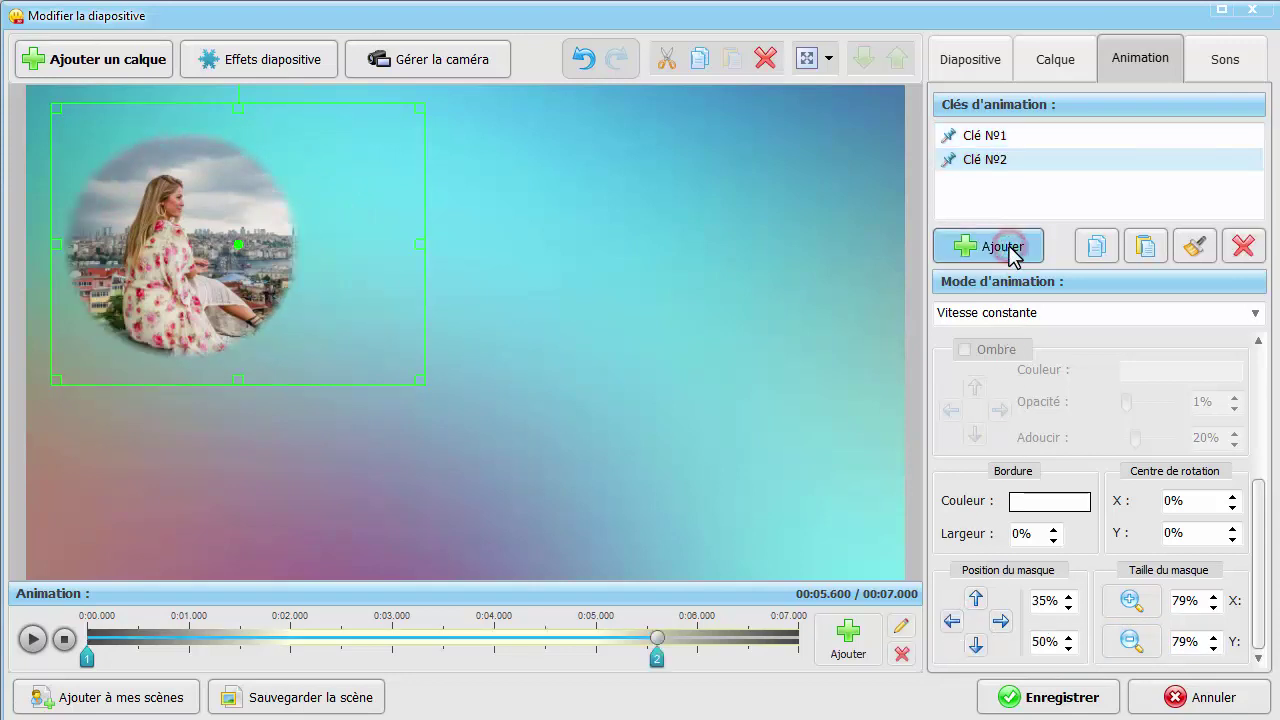
left_click_drag(657, 660, 546, 665)
left_click_drag(287, 305, 796, 463)
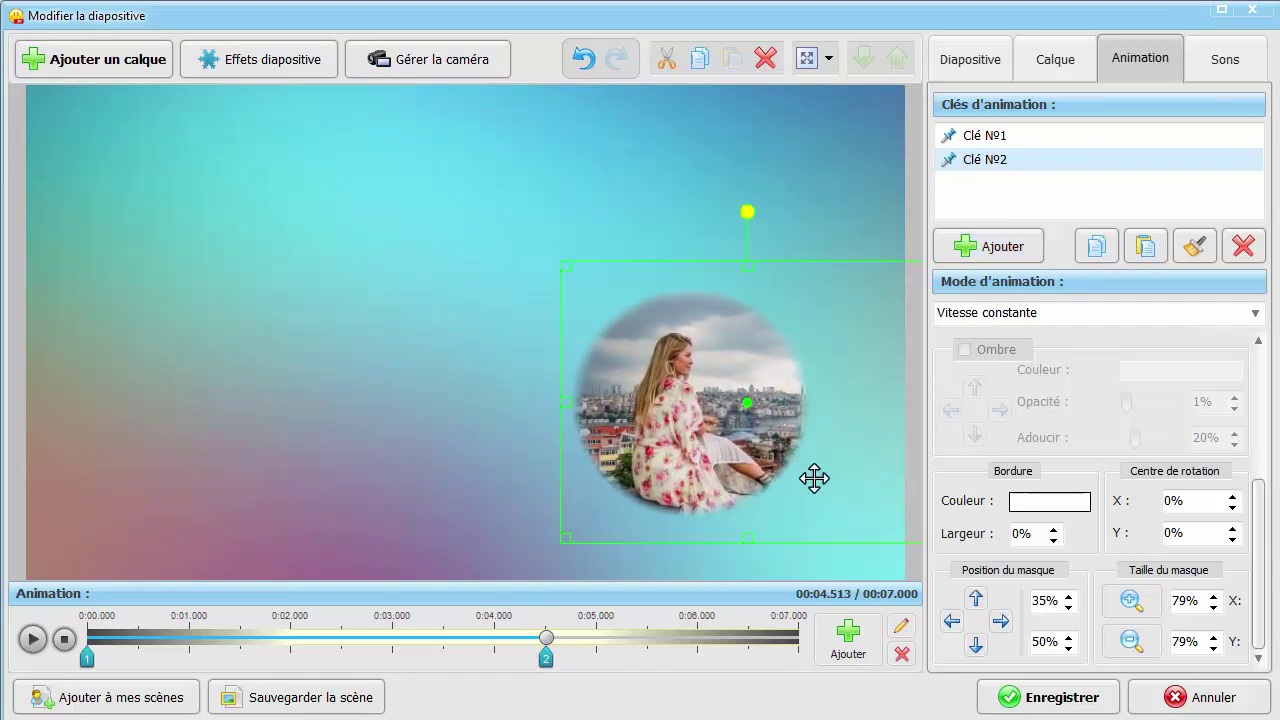
Step: In the second key, set the mask size to 100% and horizontal position to 40%, slightly enlarge the photo, and play the animation
left_click(1128, 602)
left_click(1130, 604)
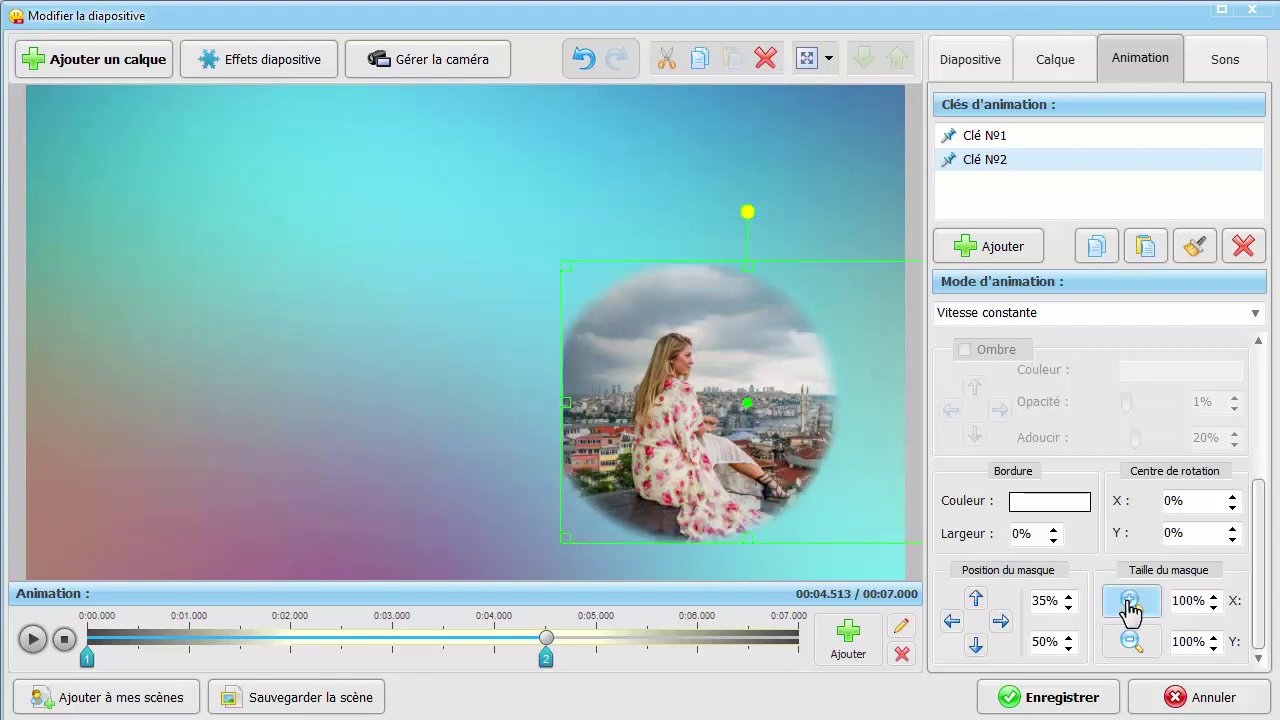
left_click(1001, 622)
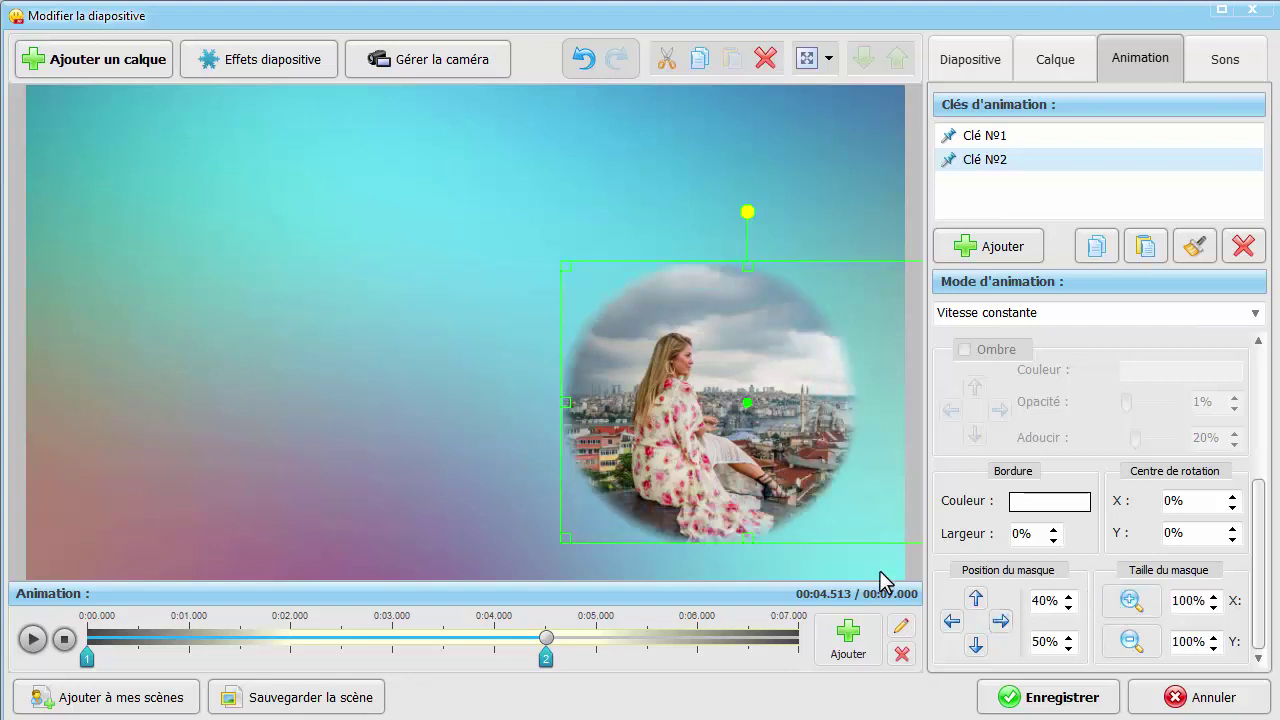
left_click_drag(561, 538, 541, 546)
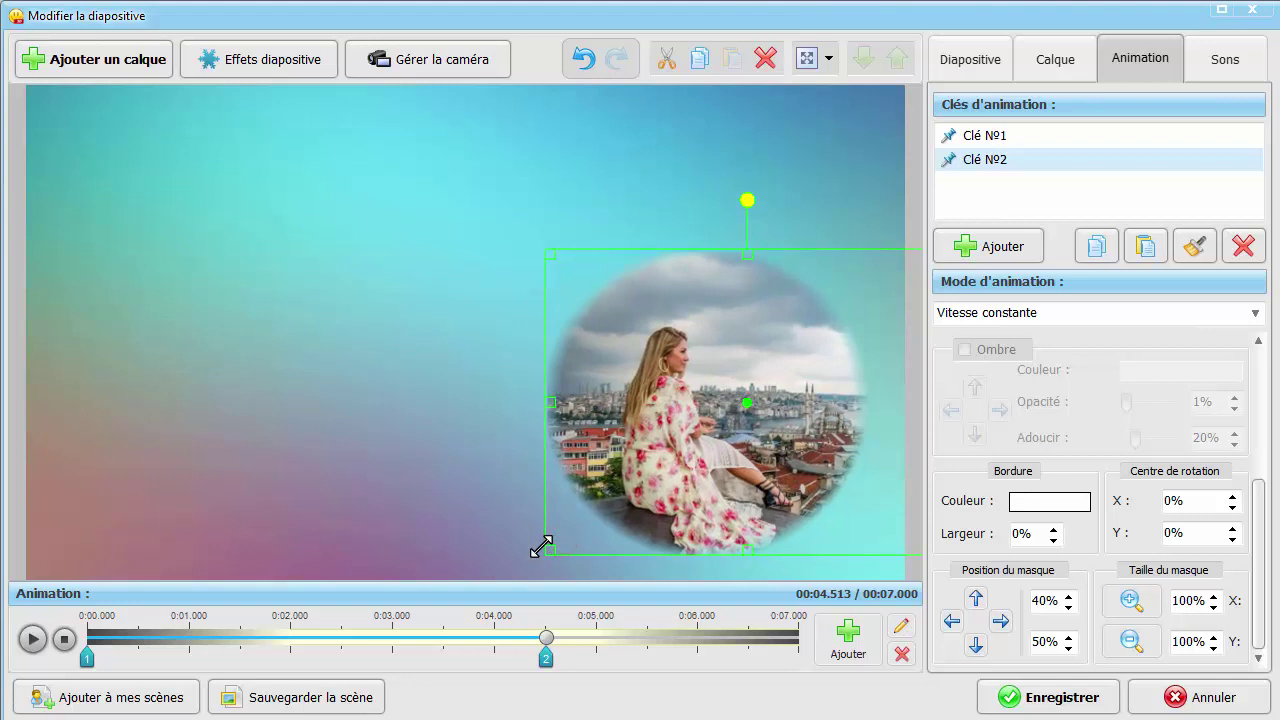
left_click(33, 639)
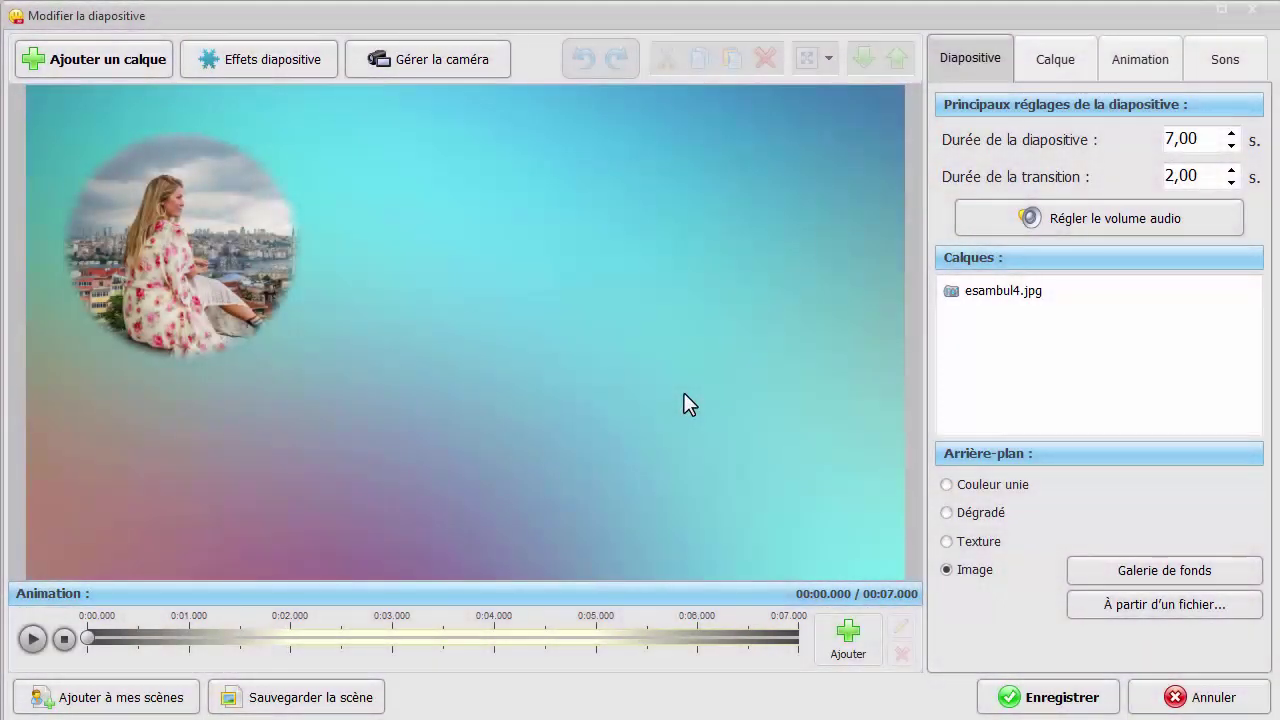
Step: Copy the animated esambul4.jpg layer and paste it into slide 3
left_click(987, 290)
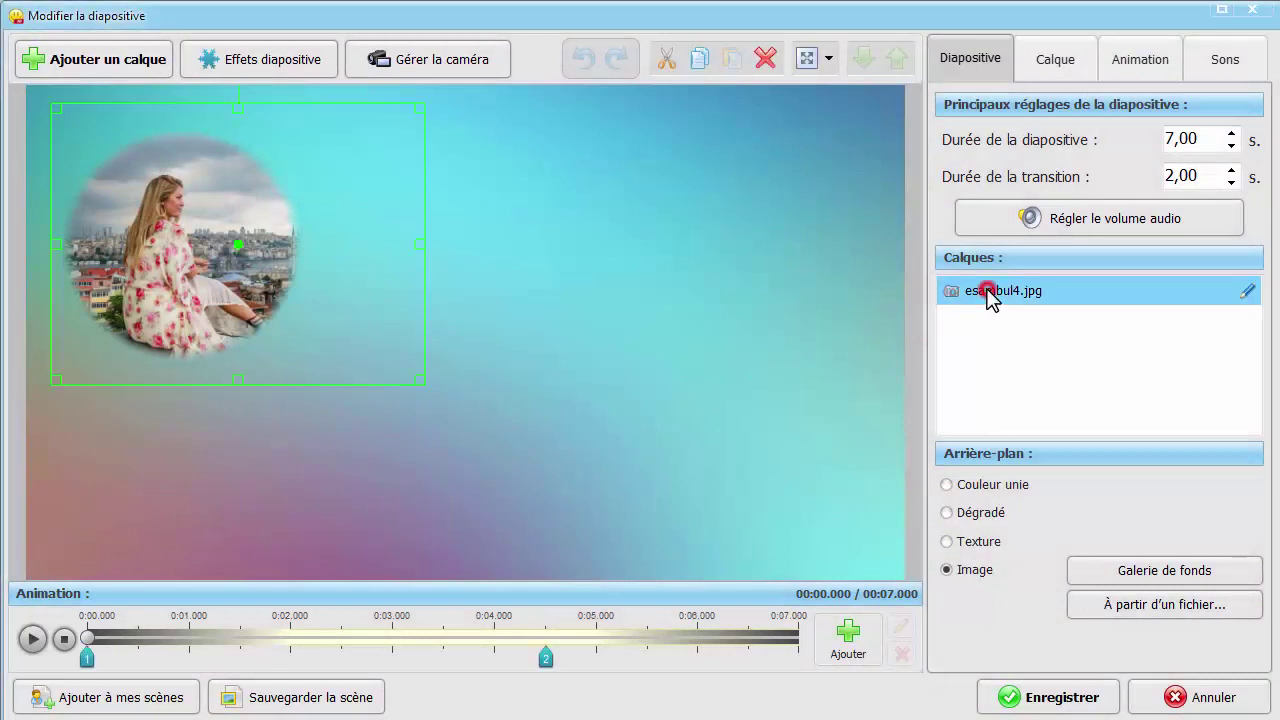
left_click(703, 60)
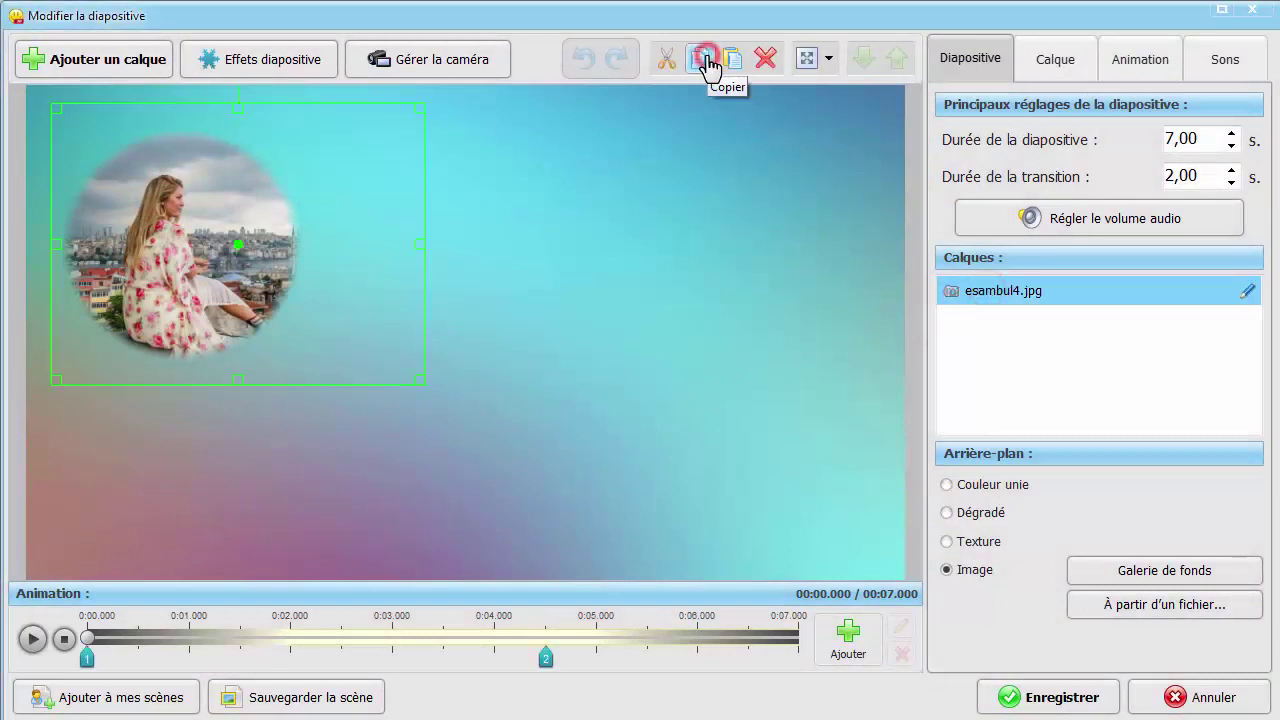
left_click(1160, 692)
left_click(597, 542)
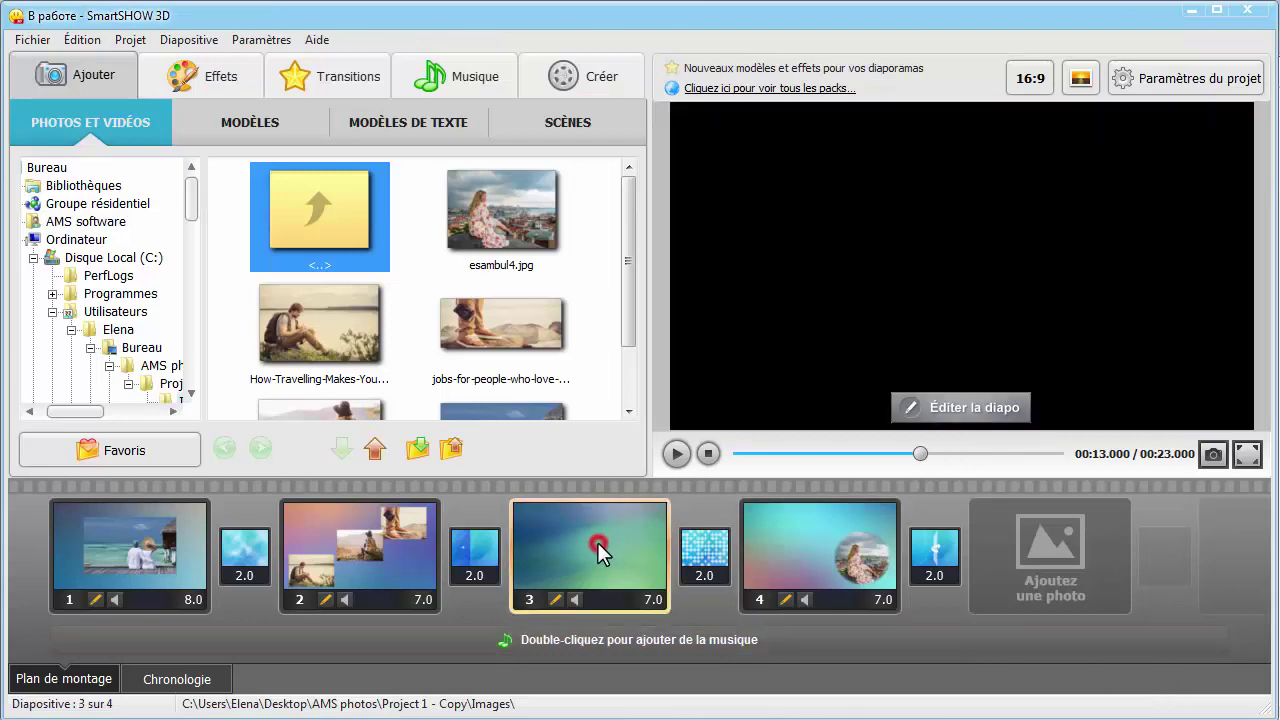
left_click(968, 412)
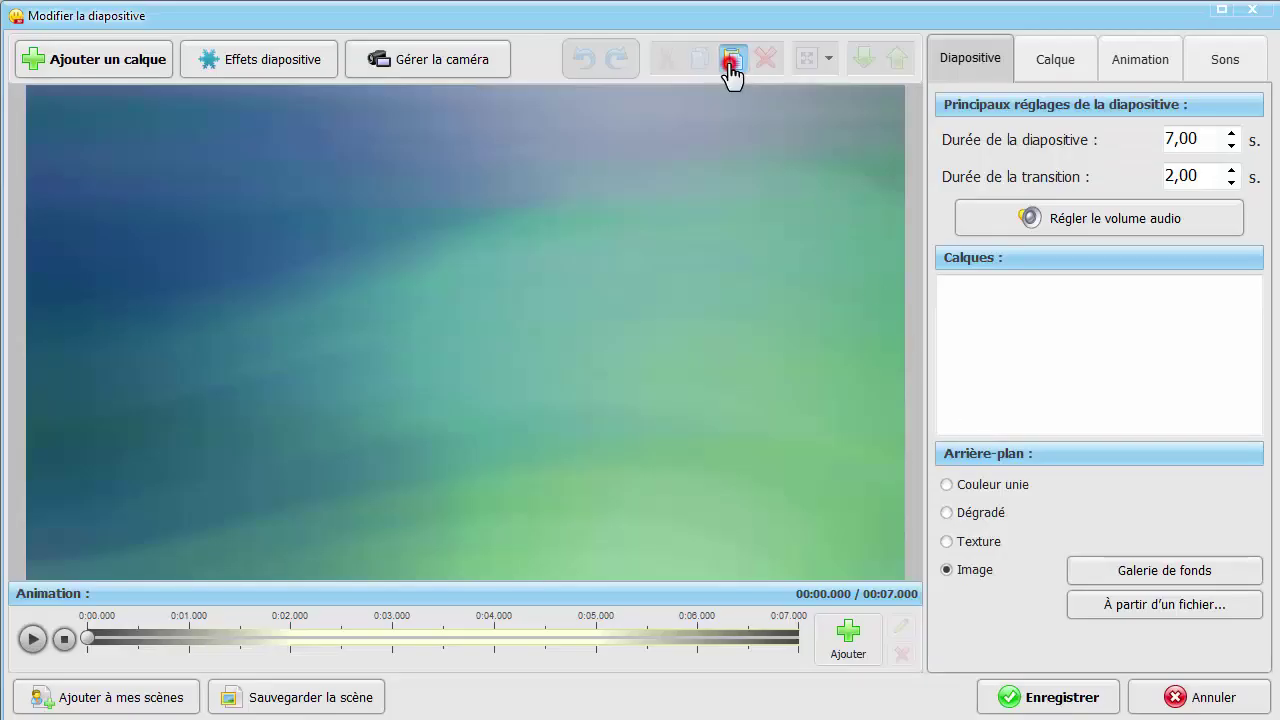
left_click(731, 67)
Step: Replace the pasted layer's photo with the How-Travelling image of the seated man with a backpack and play the animation
left_click(1049, 72)
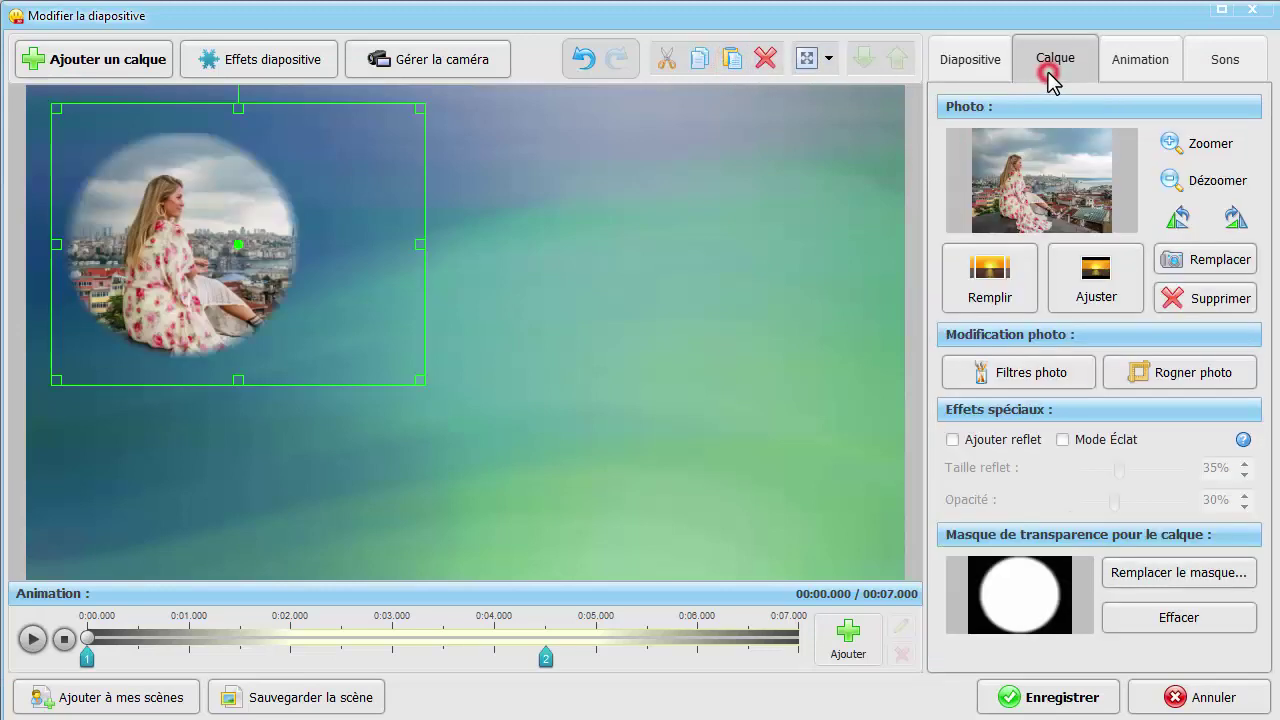
left_click(1192, 264)
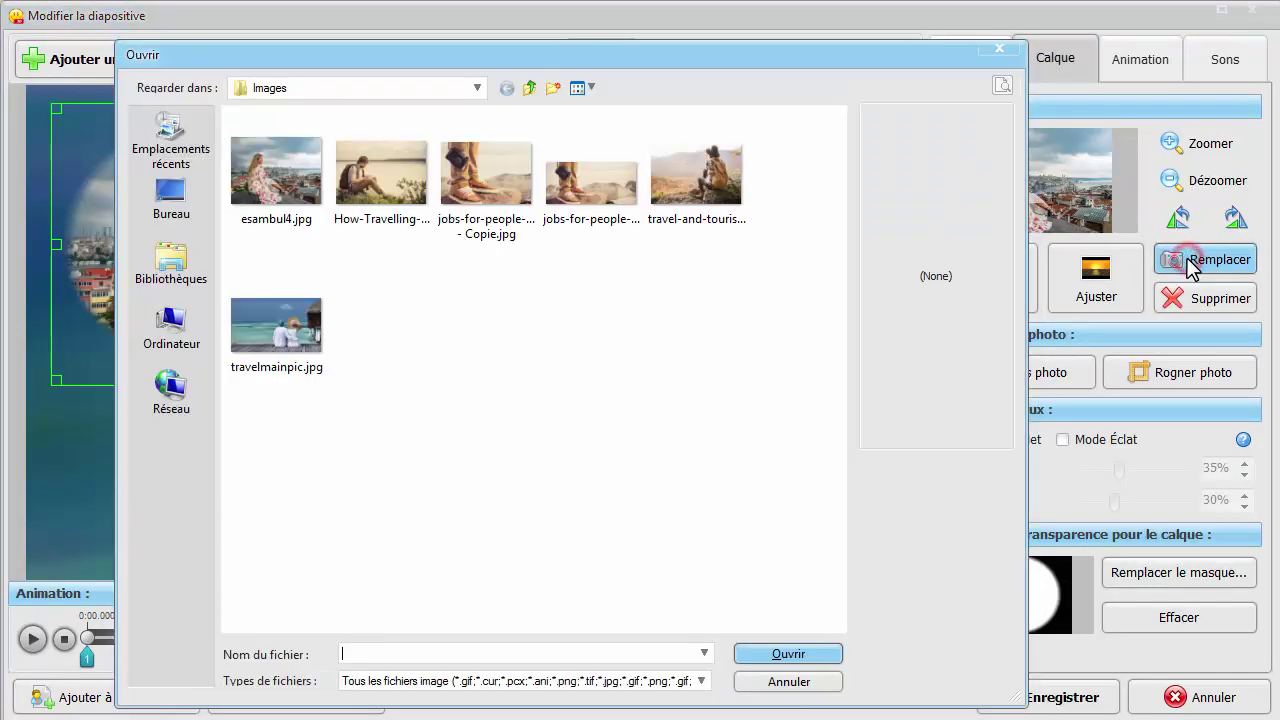
double_click(351, 160)
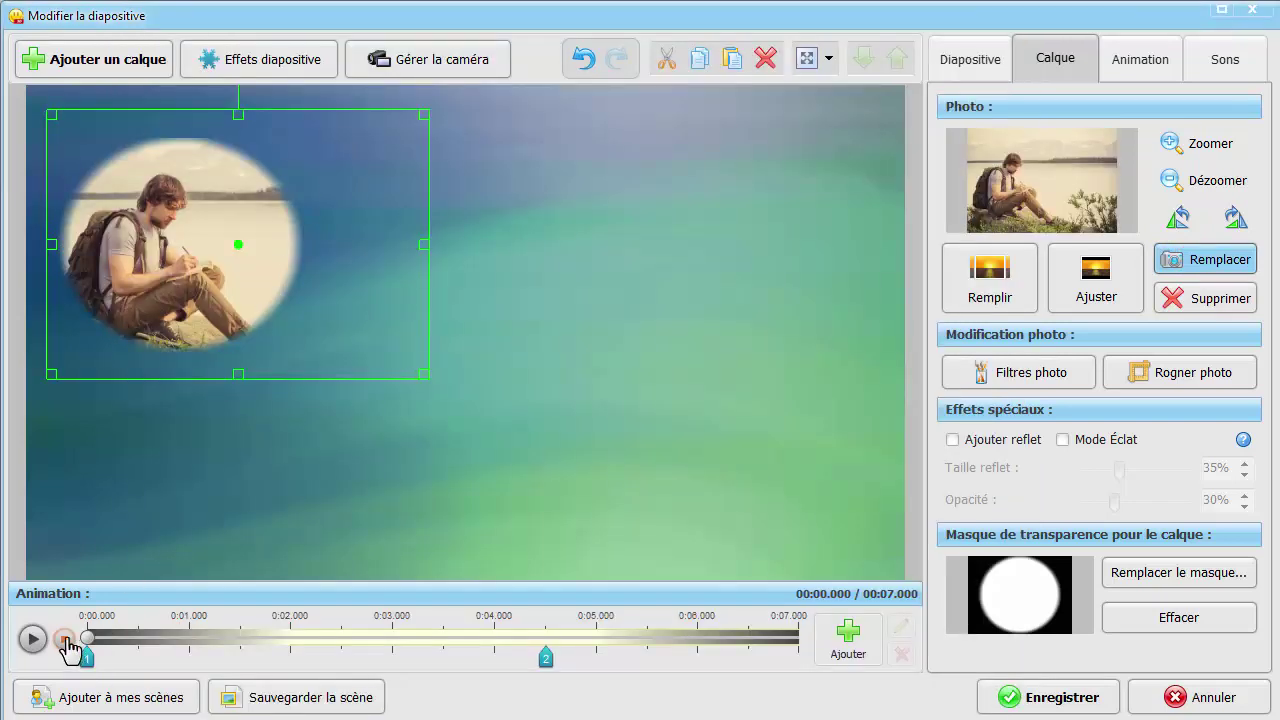
left_click(33, 640)
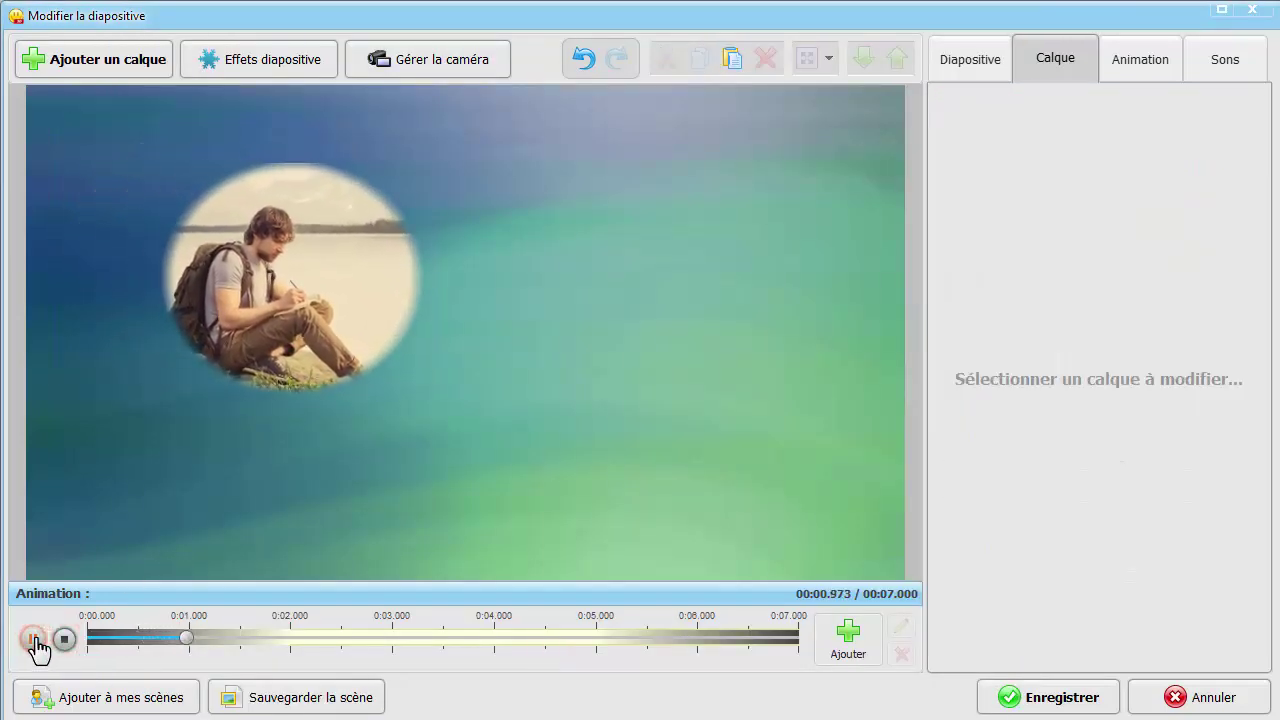